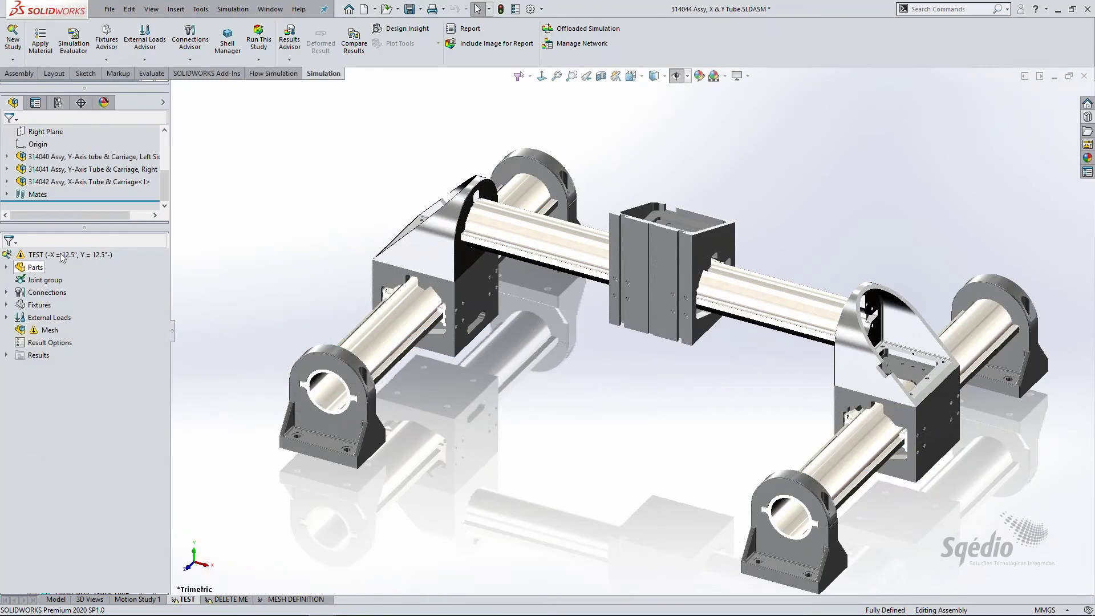
- Open the Simulation Evaluator for the TEST study and enlarge its report window
right_click(47, 257)
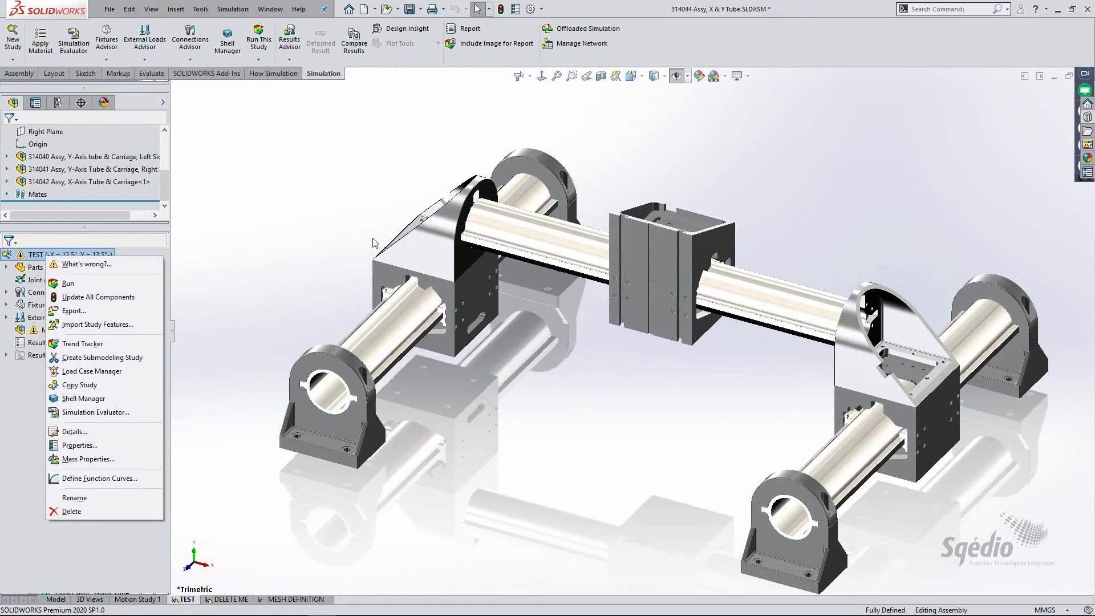
left_click(296, 245)
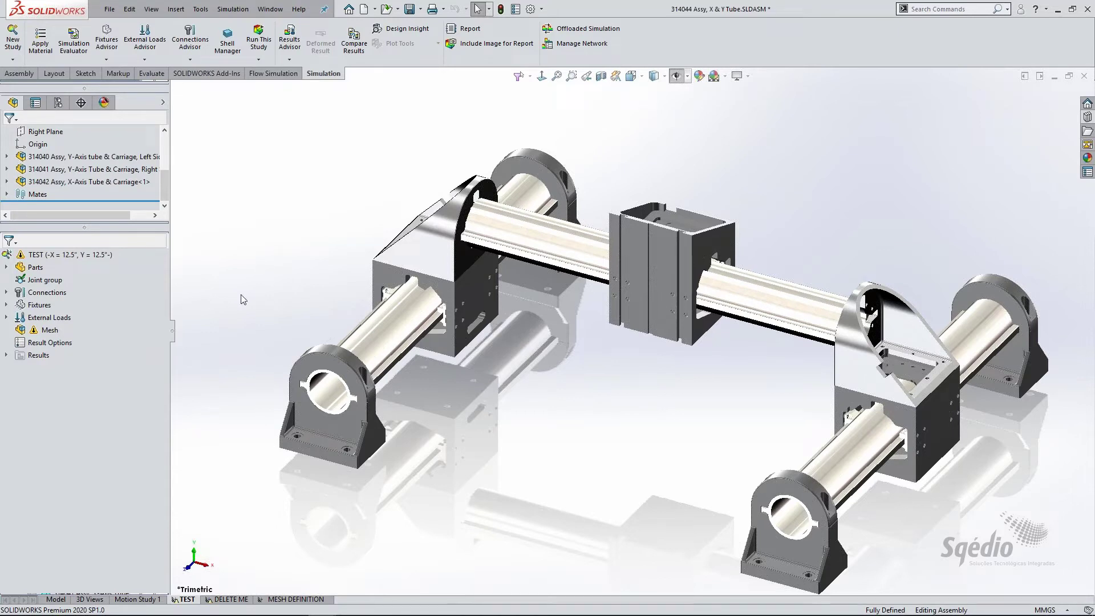
right_click(61, 257)
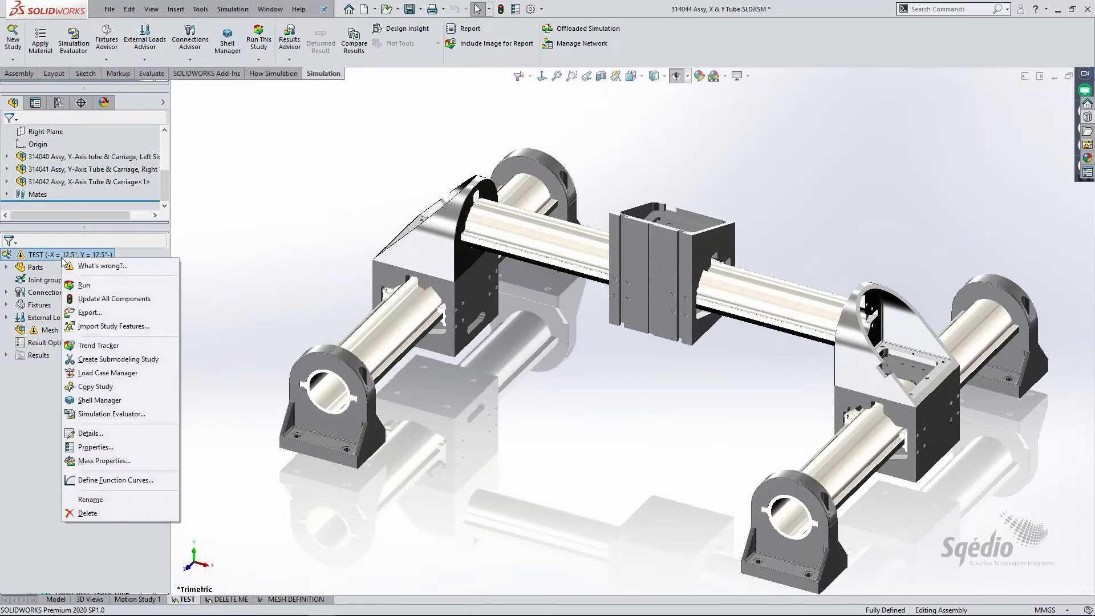
left_click(119, 414)
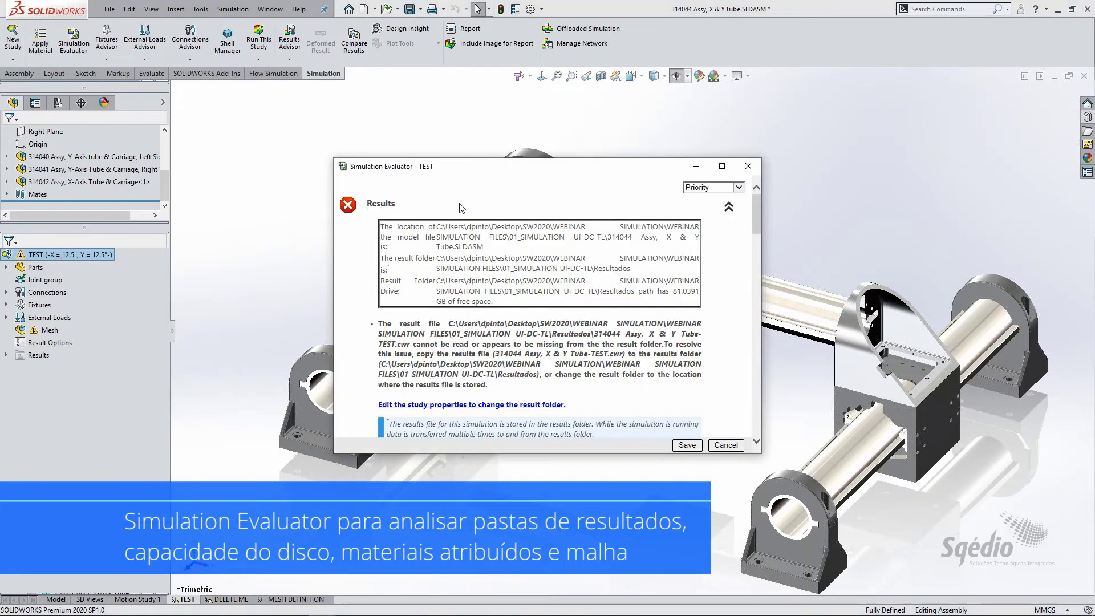
left_click_drag(445, 170, 402, 150)
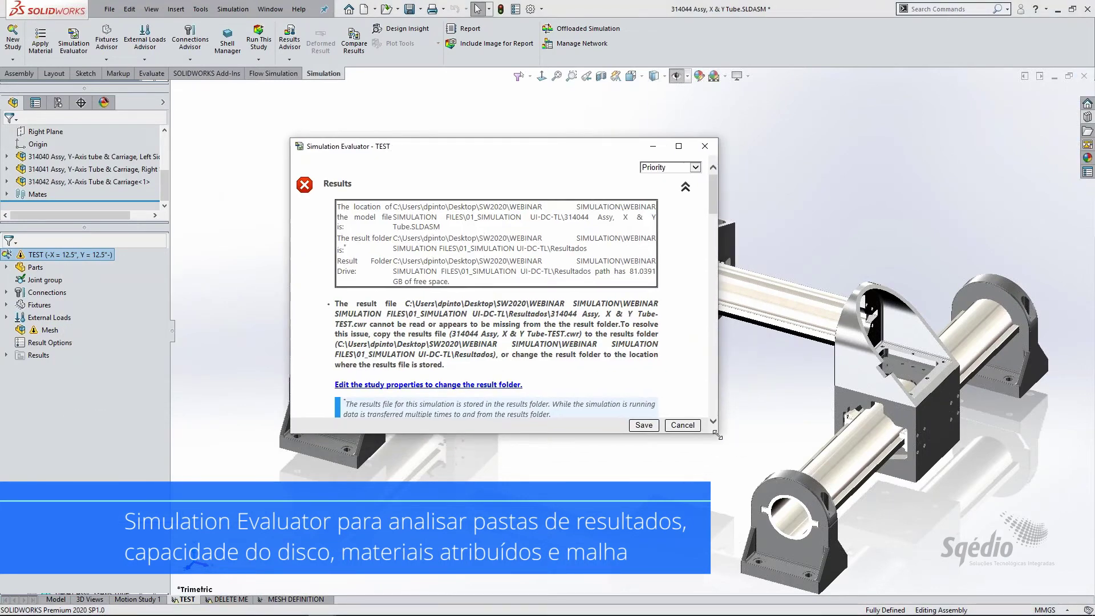
left_click_drag(724, 444, 781, 488)
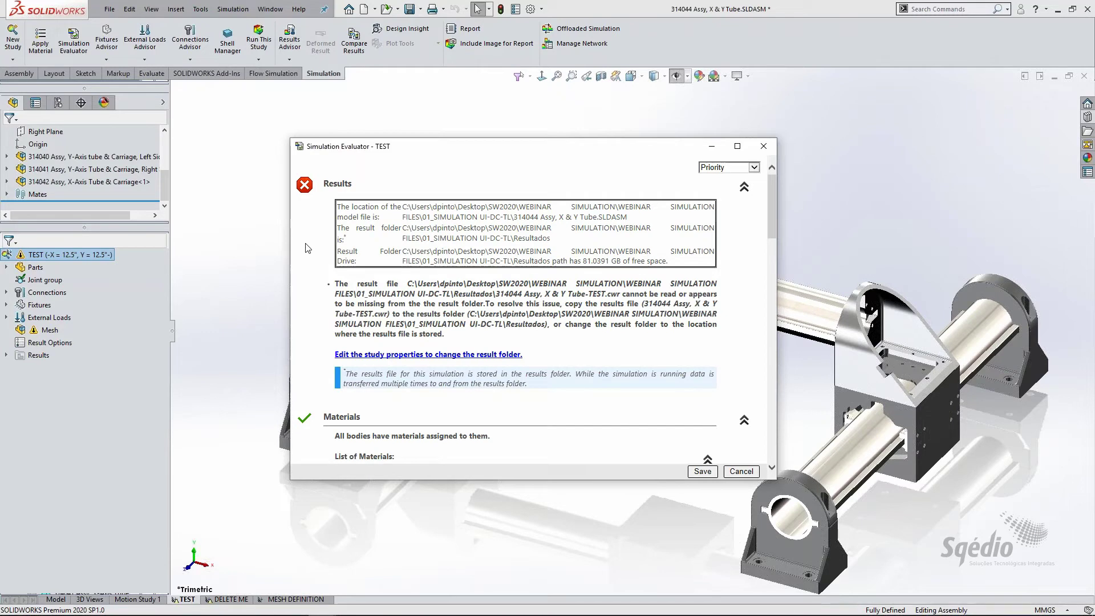
- Change the TEST study's results folder to Resultados_Novo from the evaluator report and accept the study properties
left_click(349, 354)
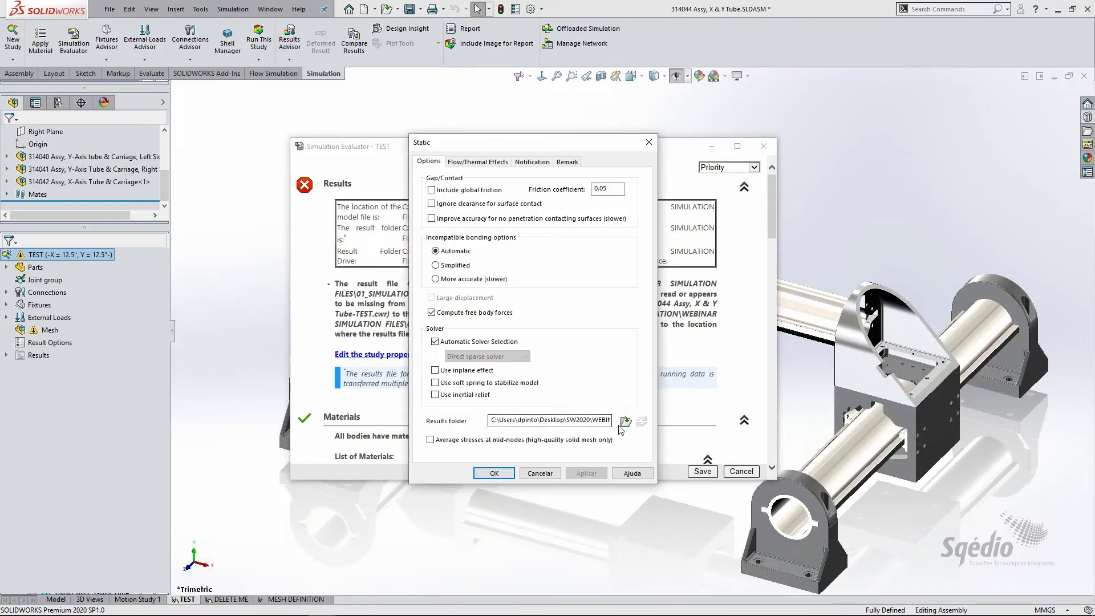
left_click(625, 422)
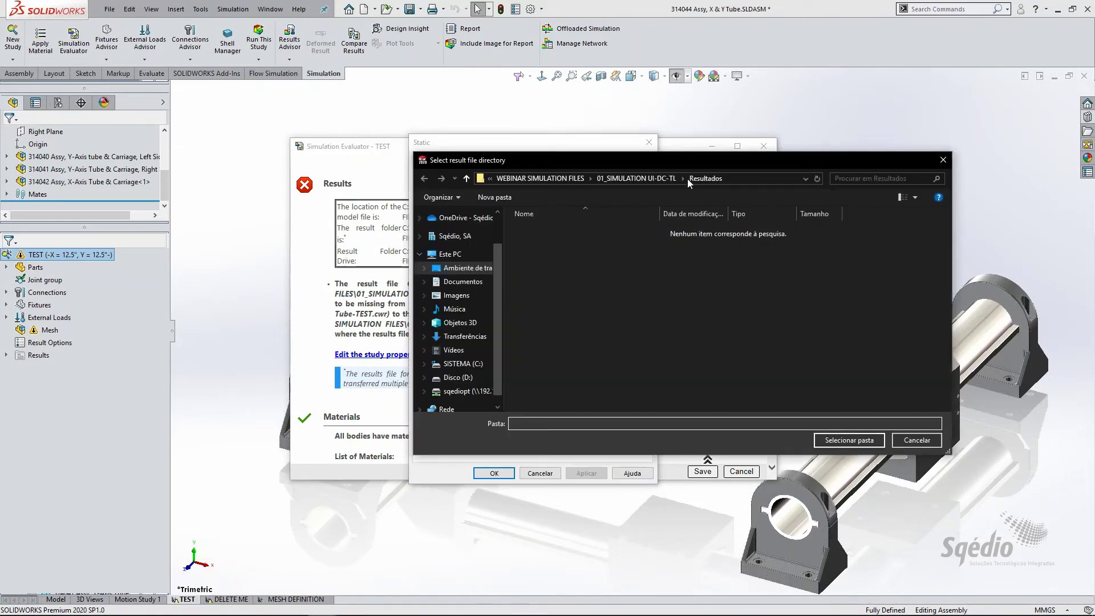
left_click(652, 177)
left_click(598, 279)
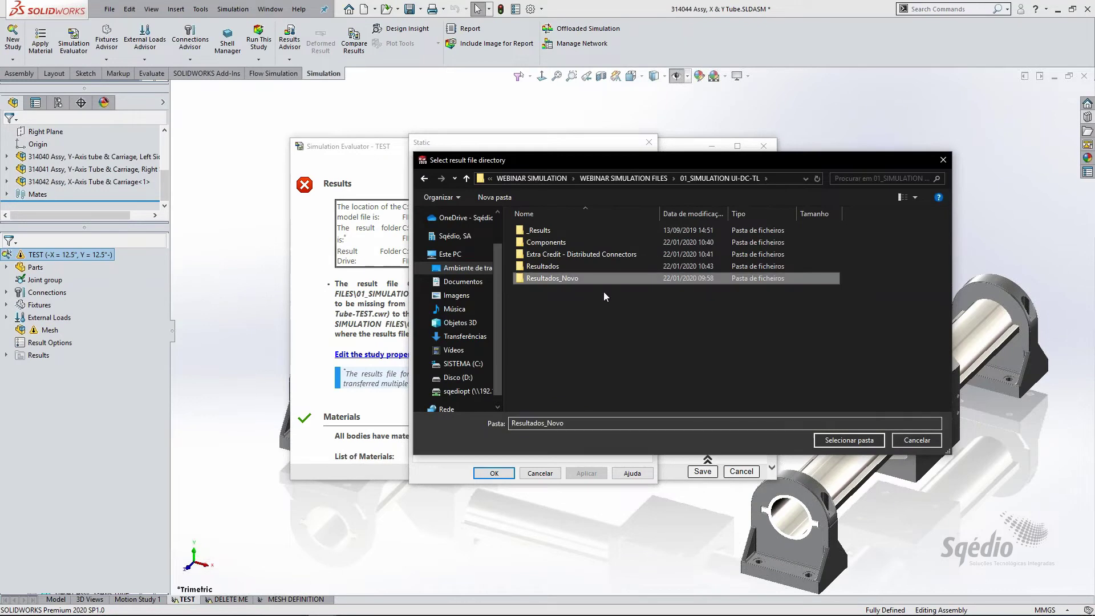
left_click(858, 440)
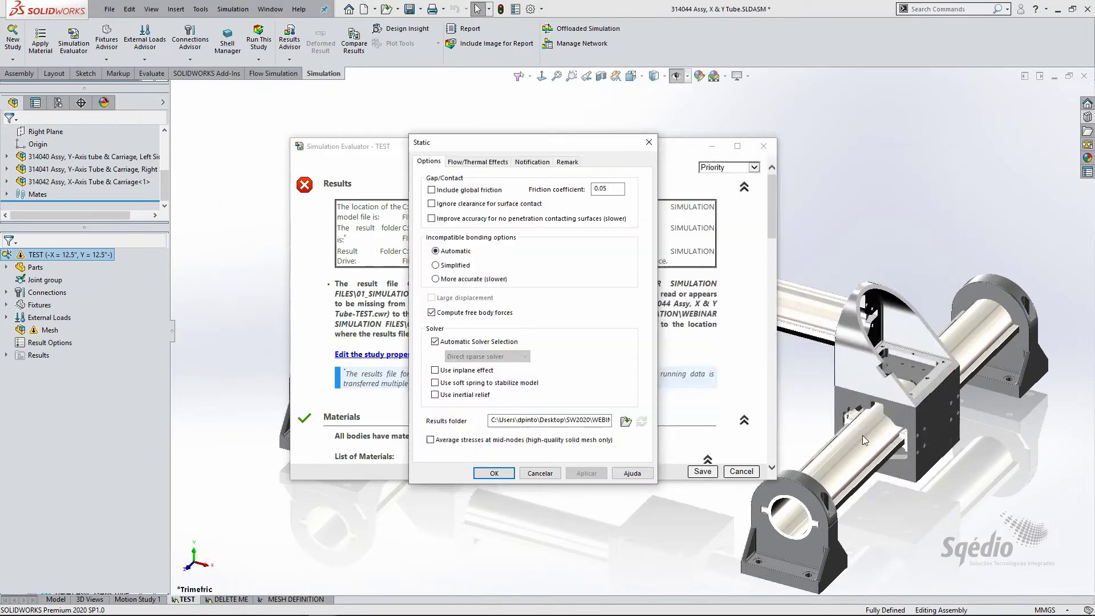
left_click(494, 473)
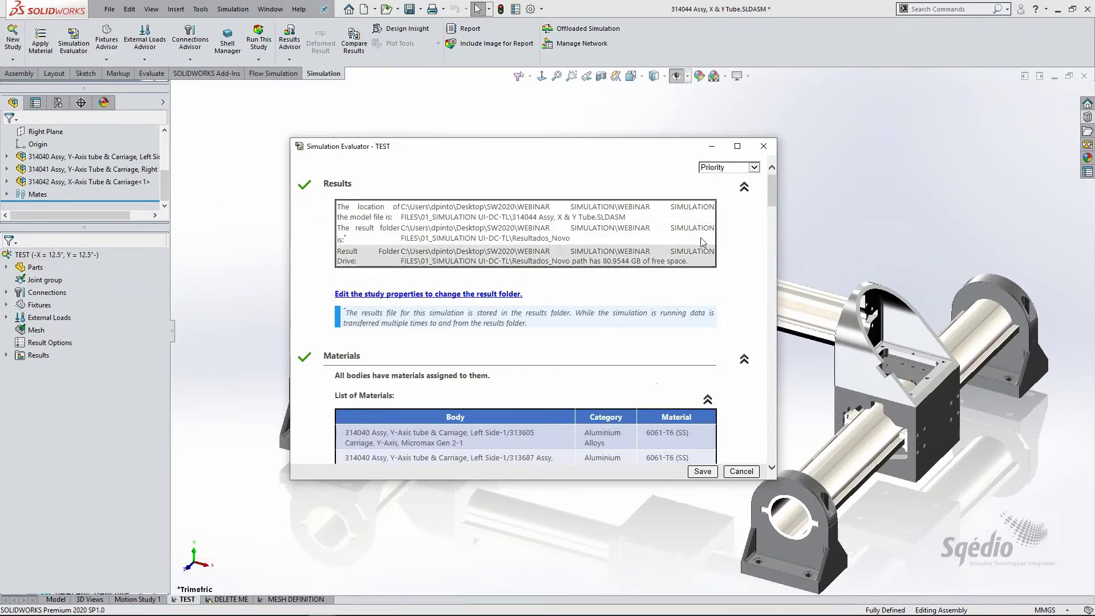
- Review the Results, Materials and Mesh Volume sections of the evaluator report, collapsing each one, and close the report
left_click(743, 186)
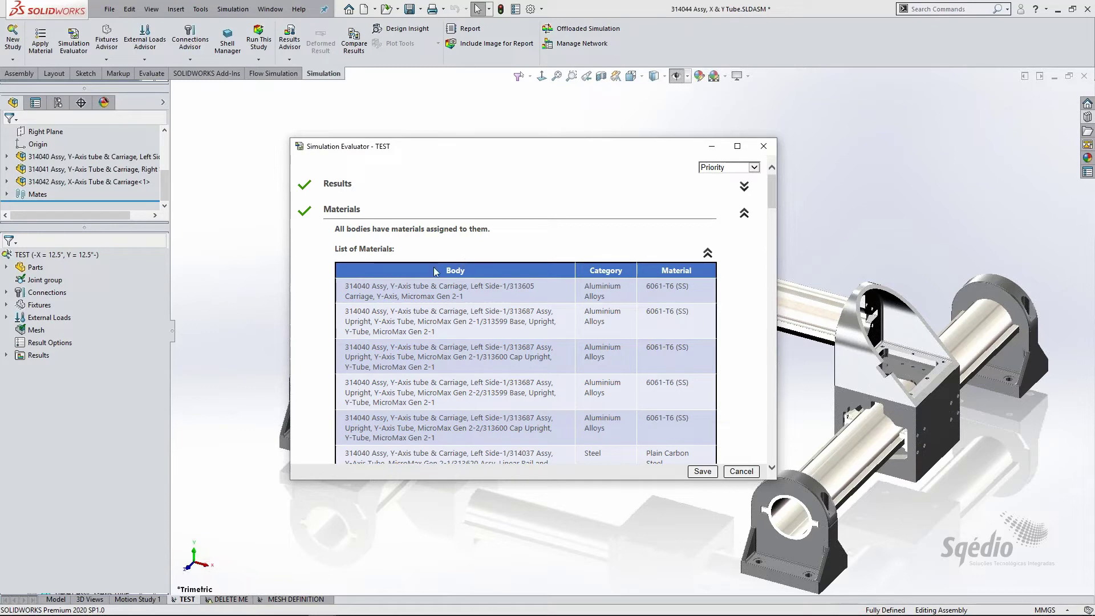
scroll(572, 331, "down", 1)
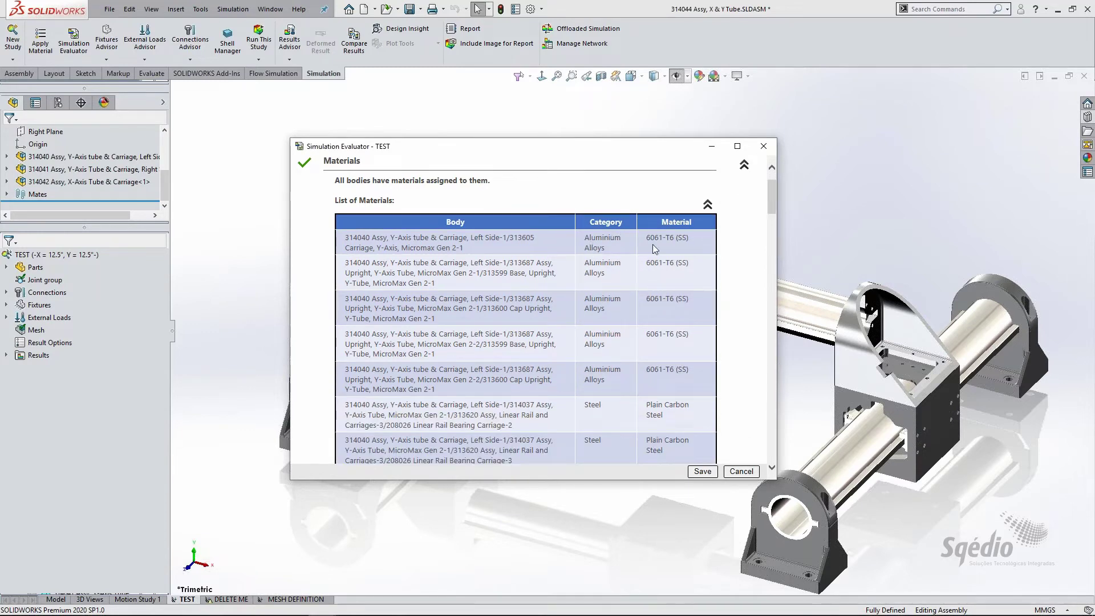
mouse_move(668, 336)
left_click(744, 167)
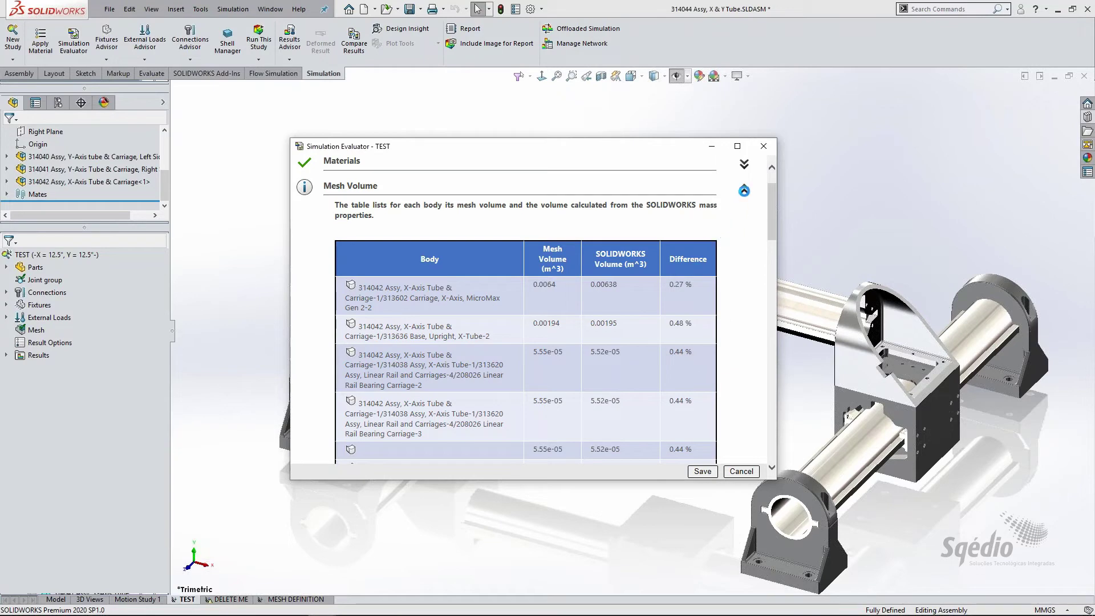
left_click(744, 190)
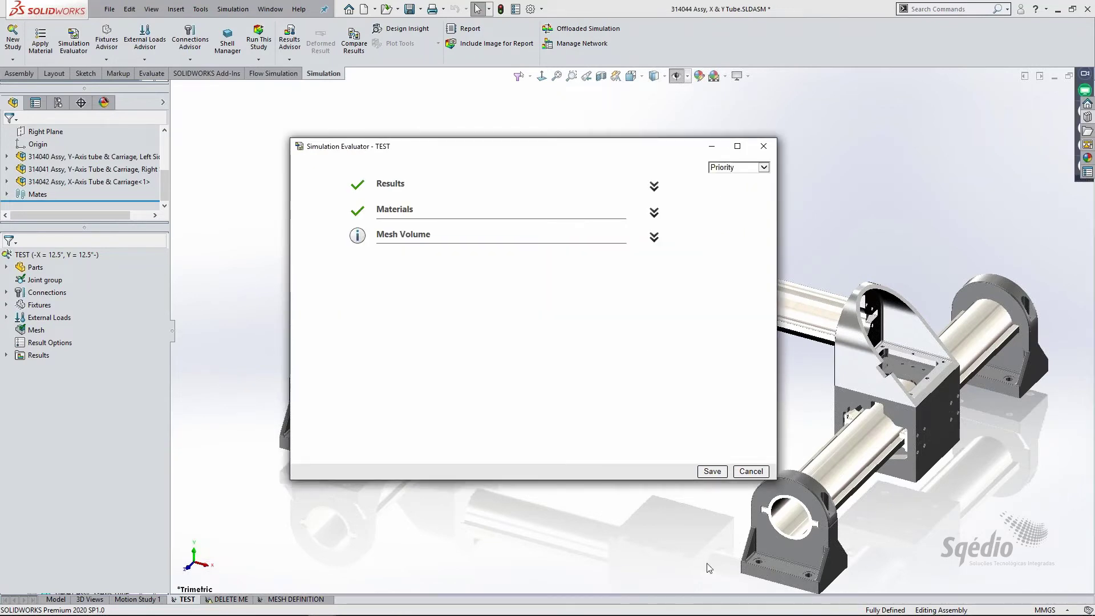
left_click(750, 472)
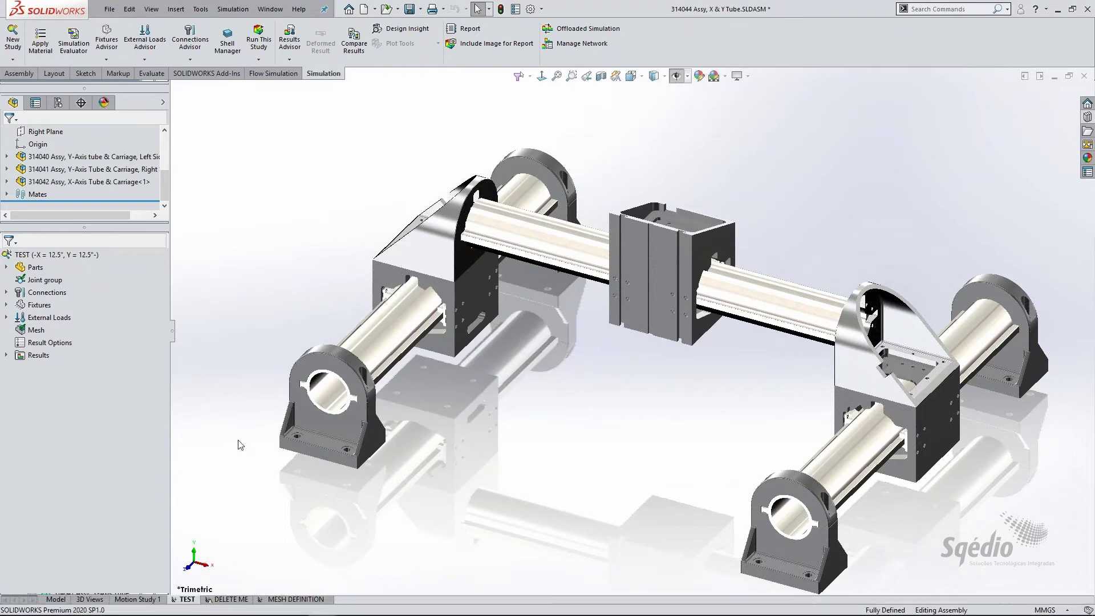
- In the MESH DEFINITION study, apply draft quality mesh to the 313605 Y-axis carriage of the Left Side assembly
left_click(295, 599)
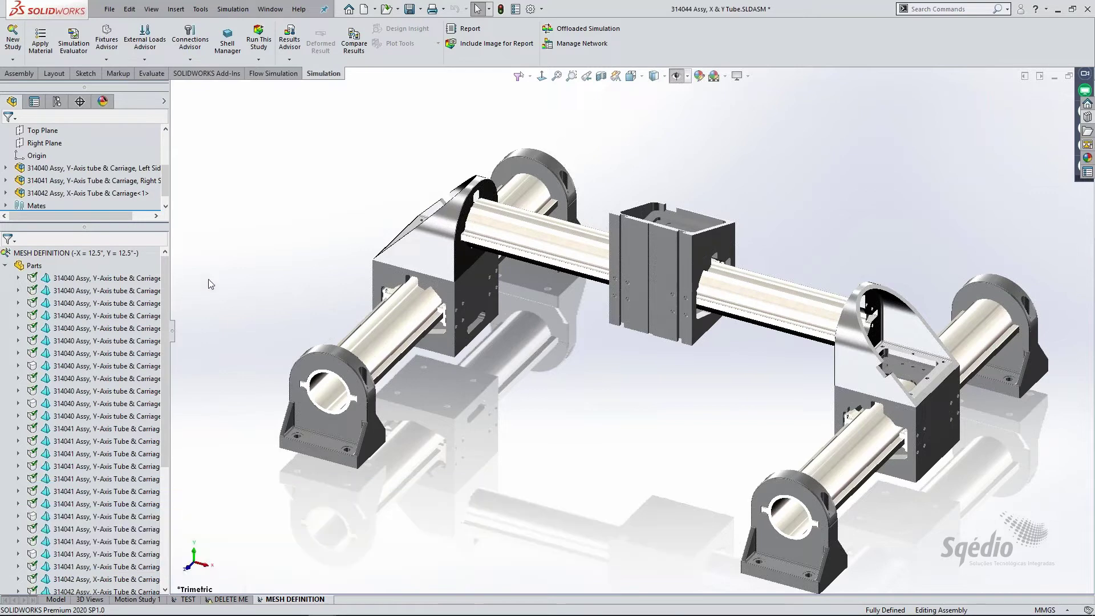
left_click(482, 289)
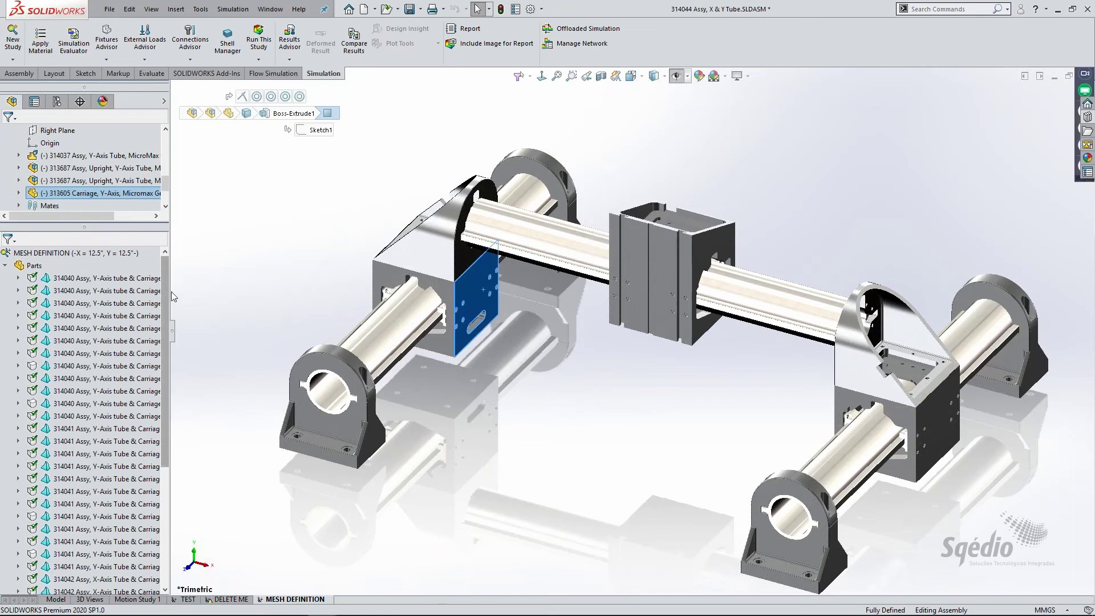
left_click_drag(174, 297, 322, 297)
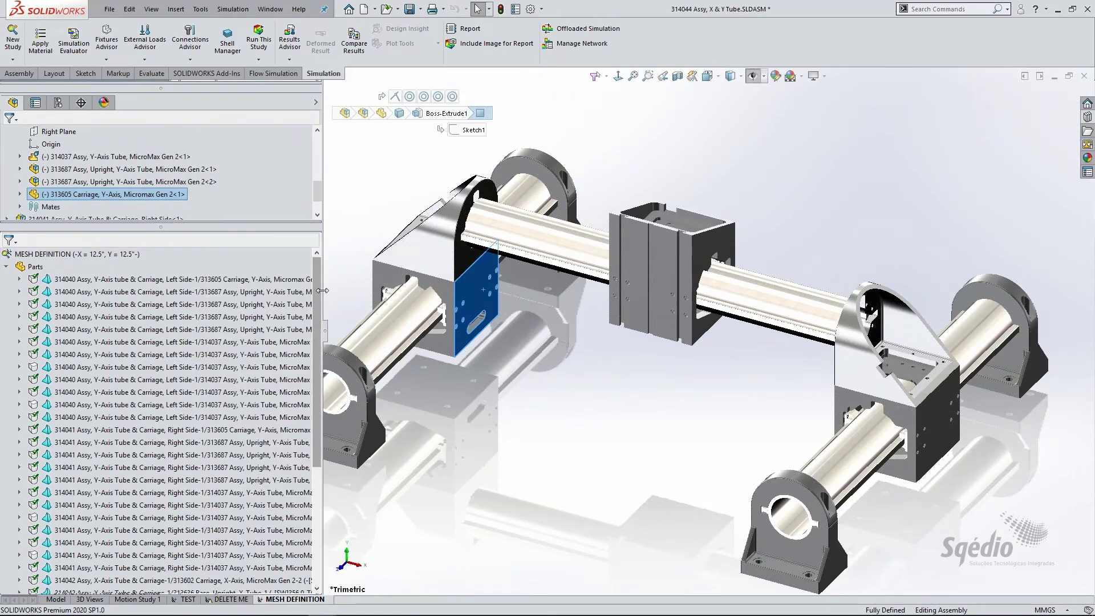
right_click(89, 281)
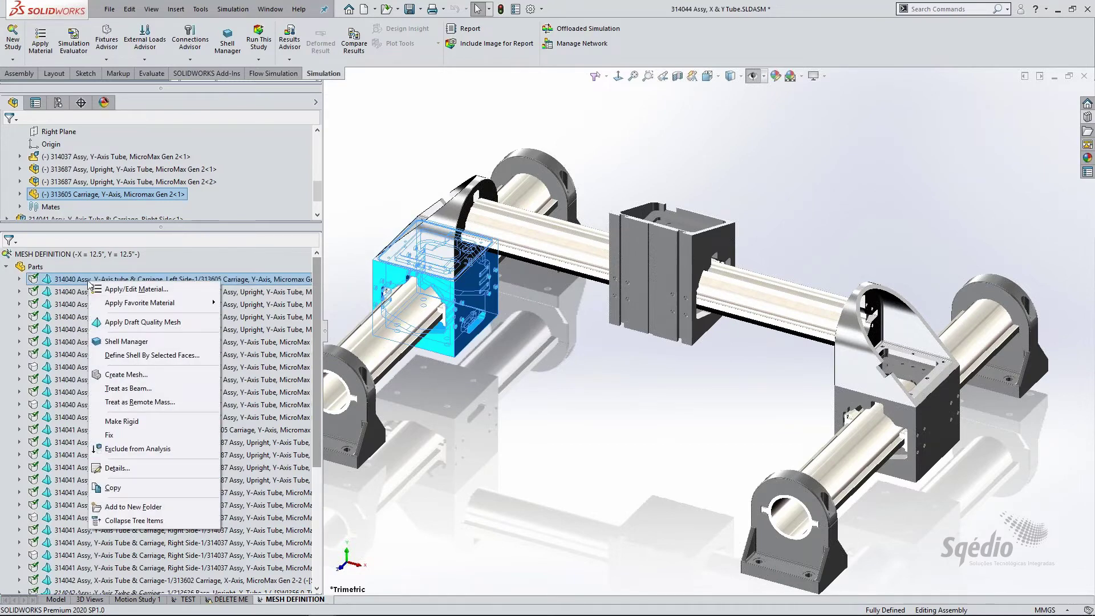
left_click(121, 323)
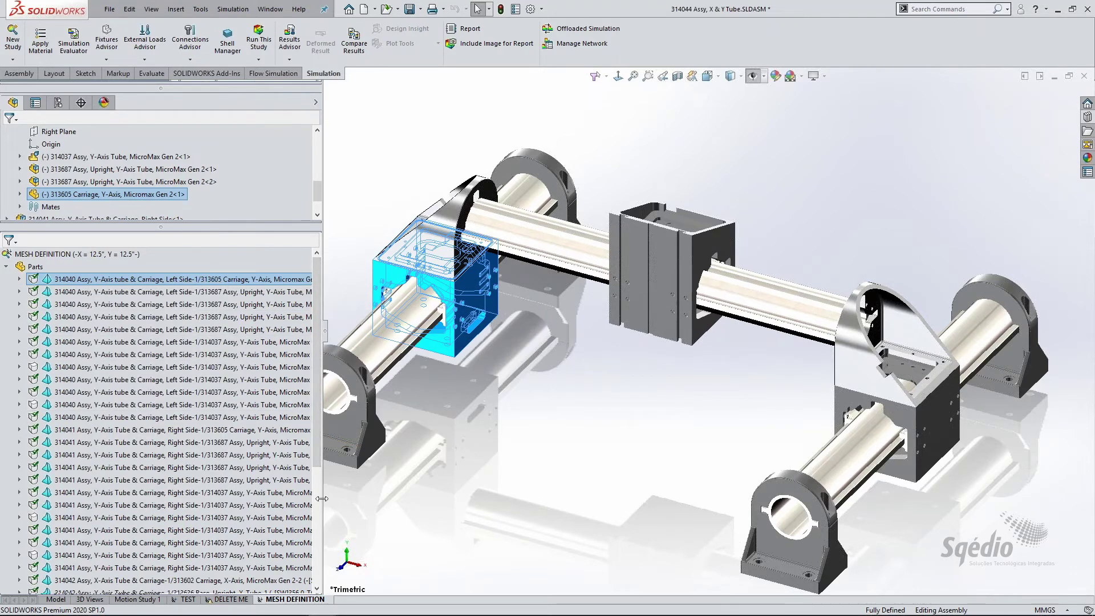
left_click(544, 423)
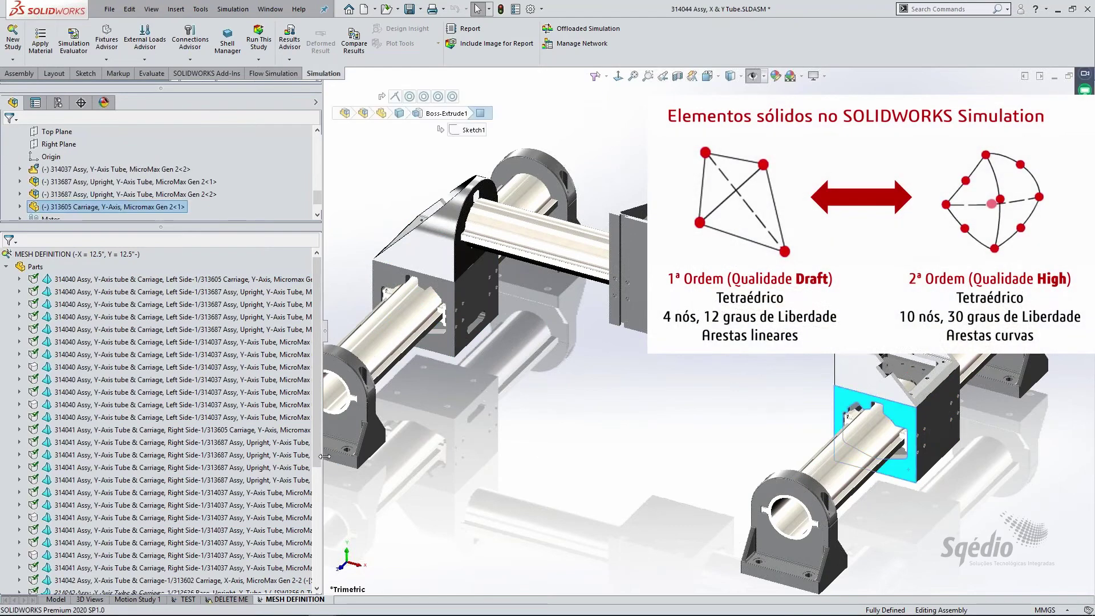
- Apply draft quality mesh to the 313605 Y-axis carriage of the Right Side assembly
left_click_drag(323, 460, 467, 460)
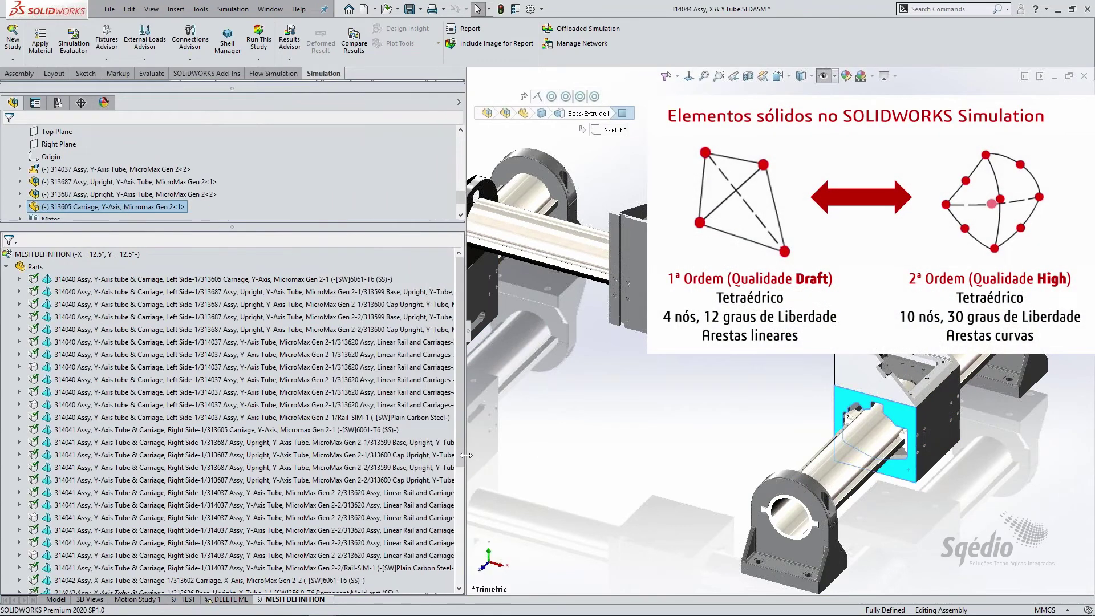
left_click(370, 430)
right_click(369, 431)
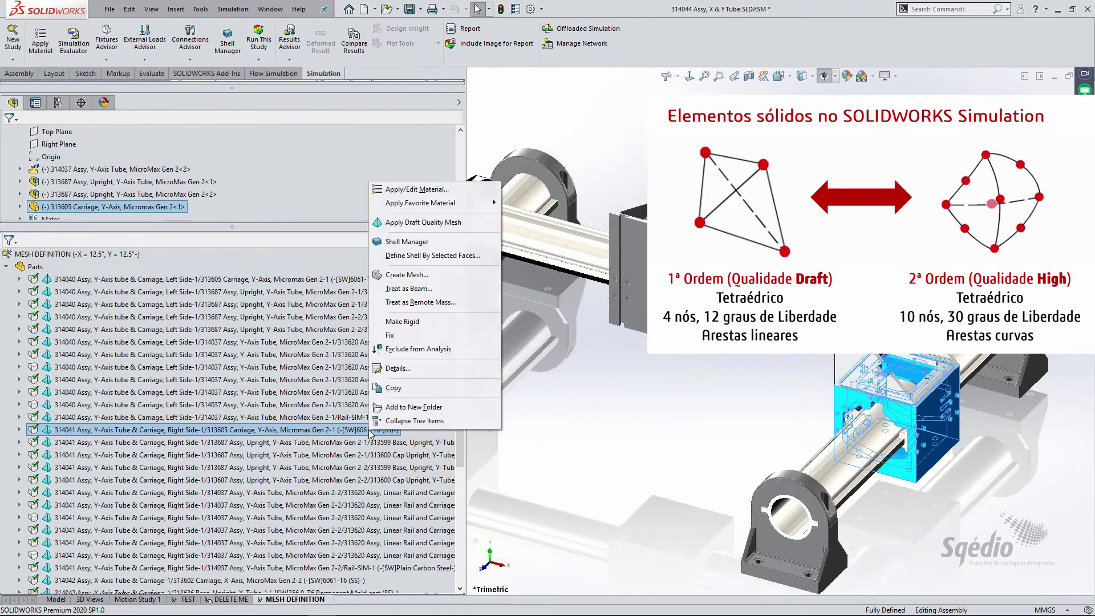
left_click(423, 227)
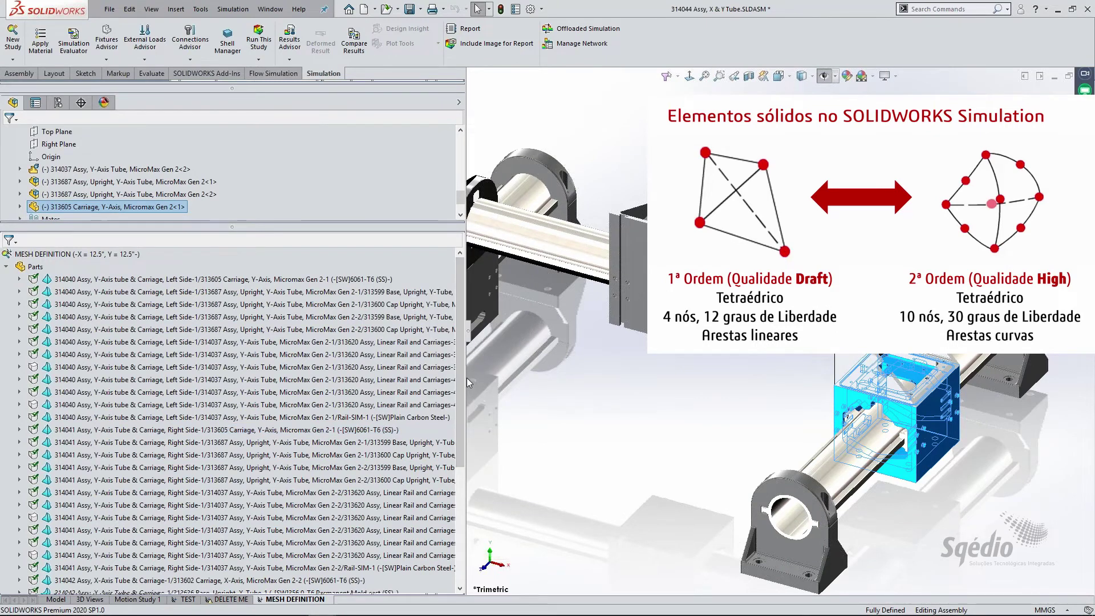
left_click_drag(467, 378, 272, 371)
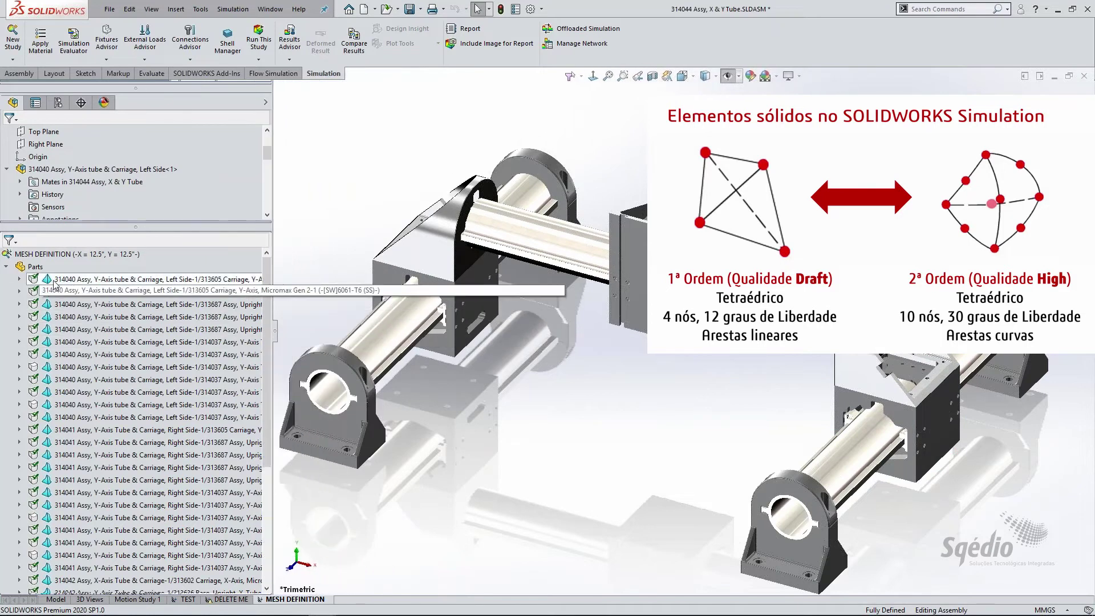
- Create the mesh for the MESH DEFINITION study with the preset mesh settings and inspect the meshed assembly
key("ctrl")
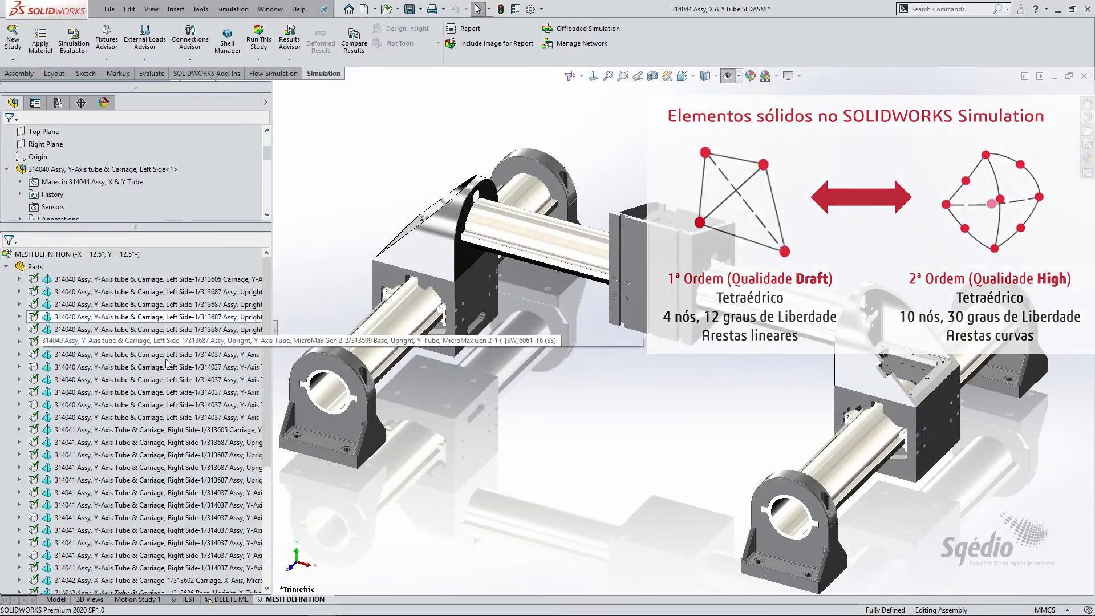
scroll(23, 569, "down", 5)
right_click(23, 568)
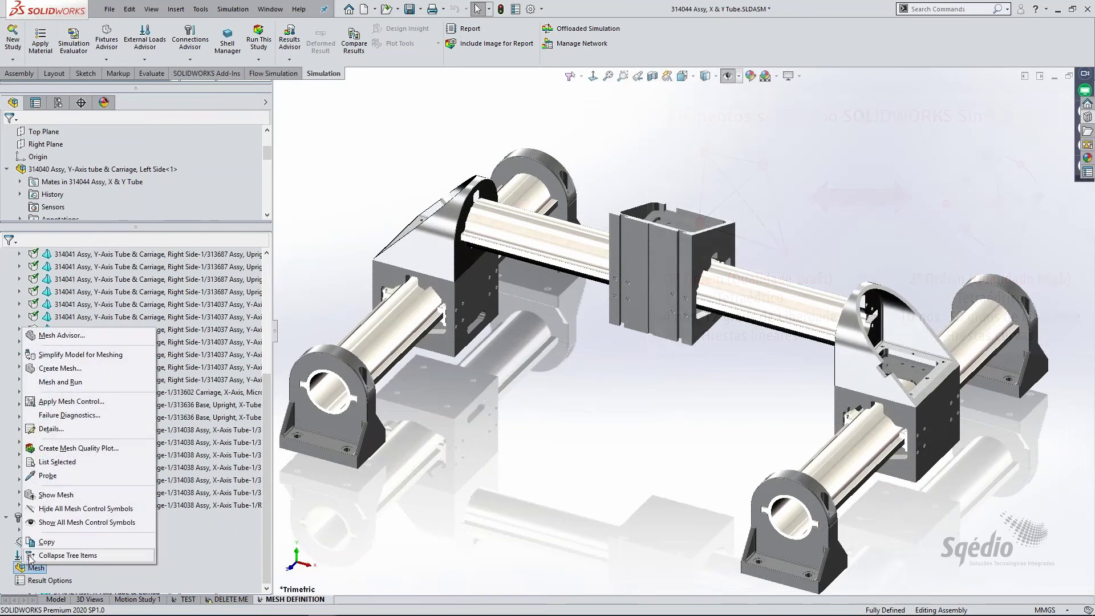
left_click(73, 367)
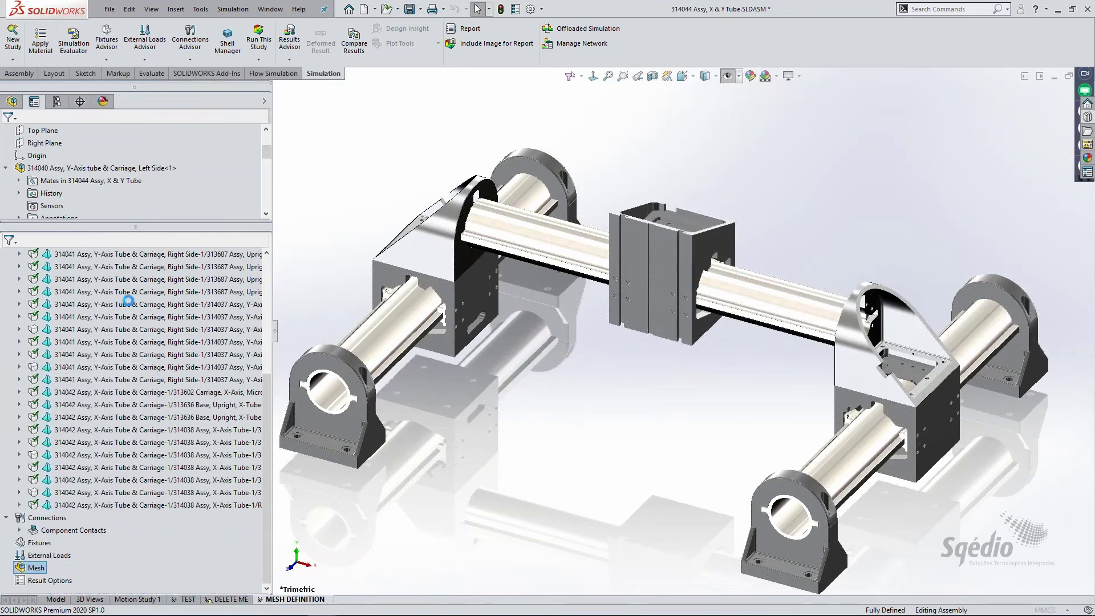
left_click(7, 134)
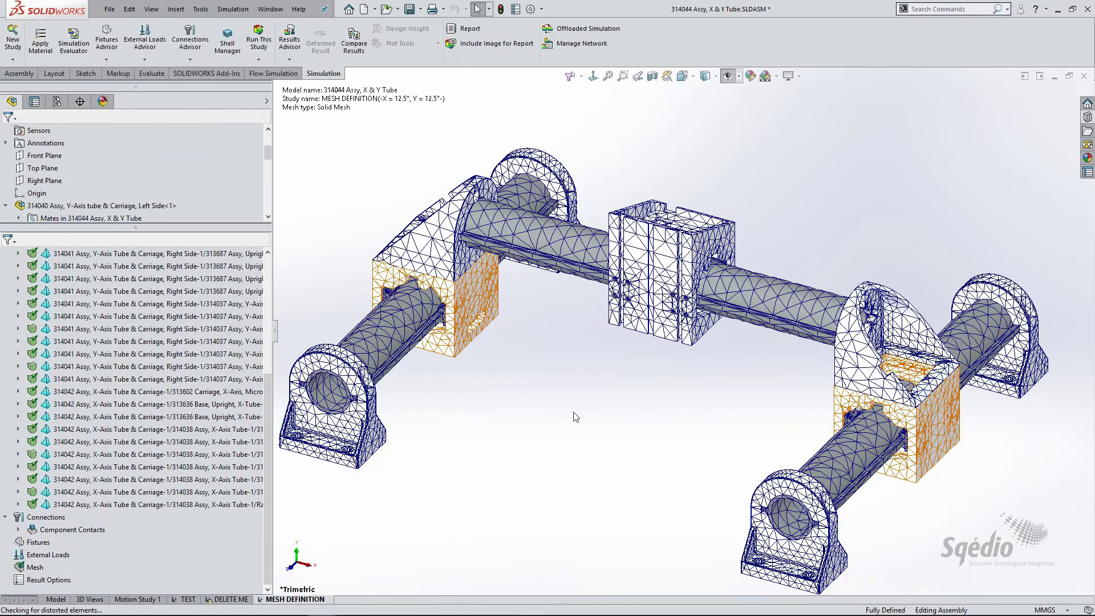
mouse_move(575, 416)
middle_mouse_down()
mouse_move(589, 392)
mouse_move(616, 400)
mouse_move(586, 404)
middle_mouse_up()
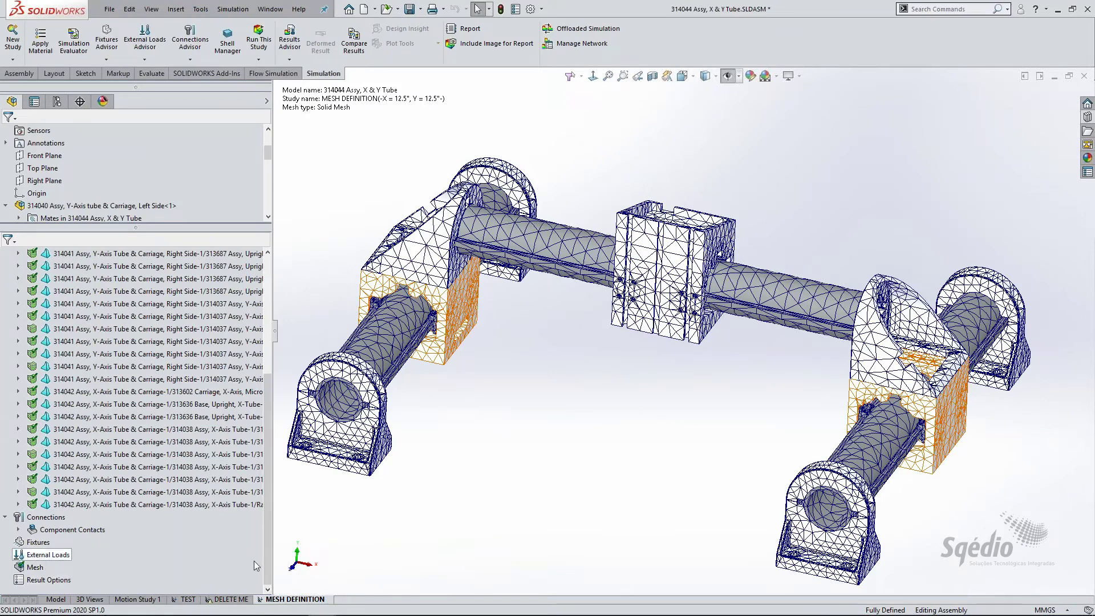
- Return to the TEST study and show its Displacement1 result plot
left_click(187, 600)
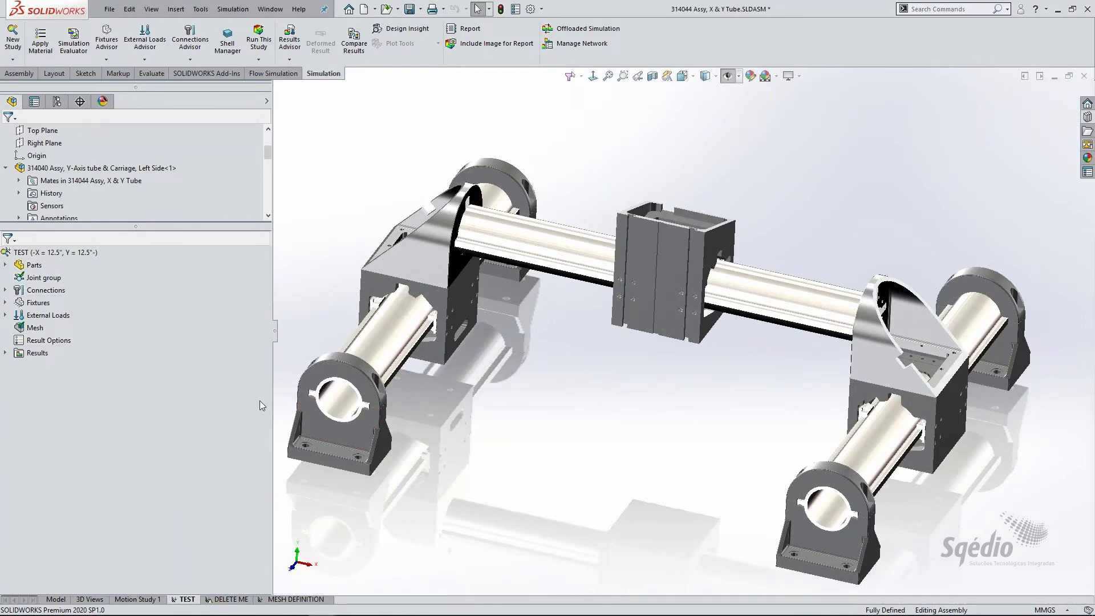
double_click(15, 354)
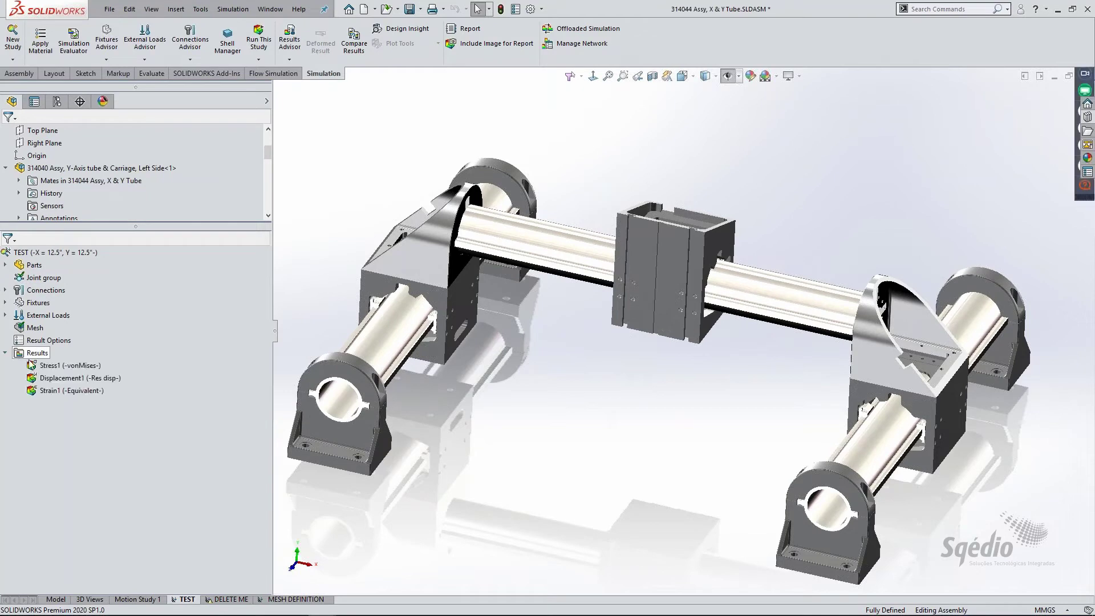
double_click(62, 377)
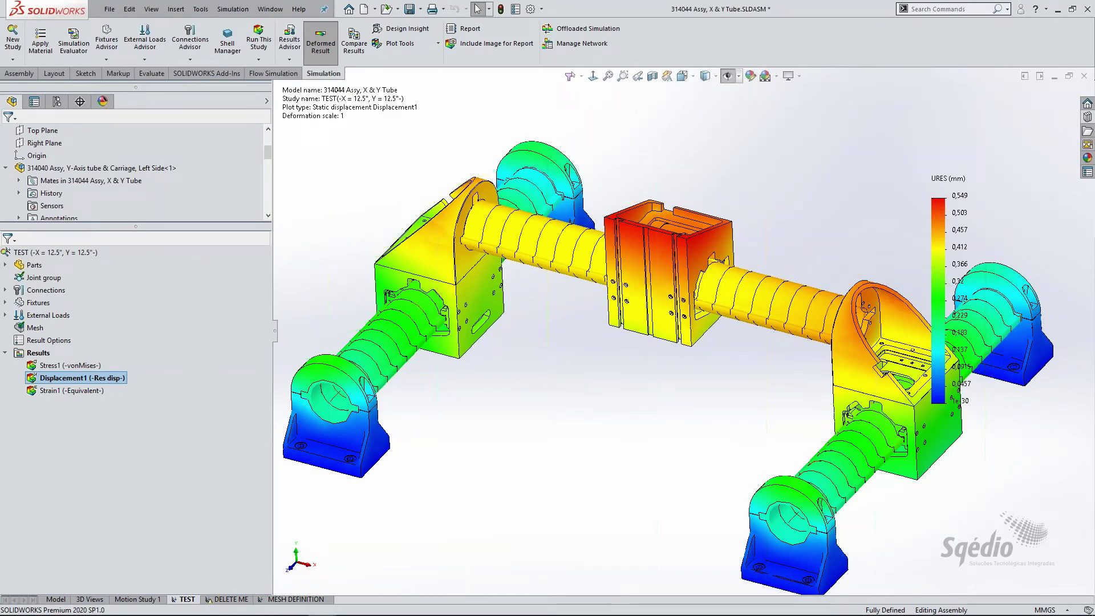
- Delete the DELETE ME simulation study and its results data without loading the study first
right_click(238, 599)
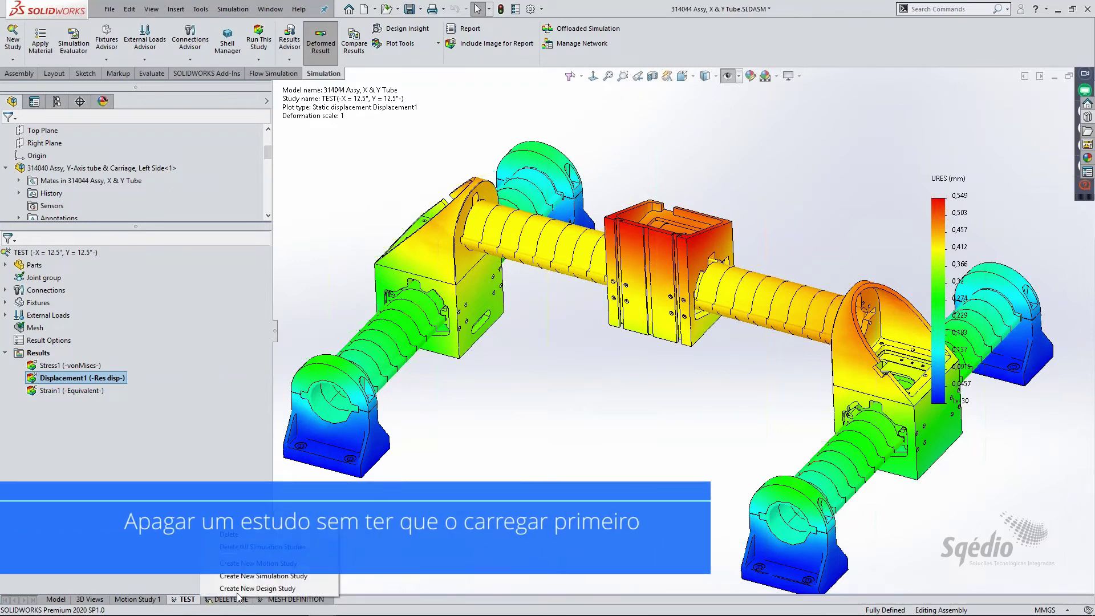
left_click(229, 535)
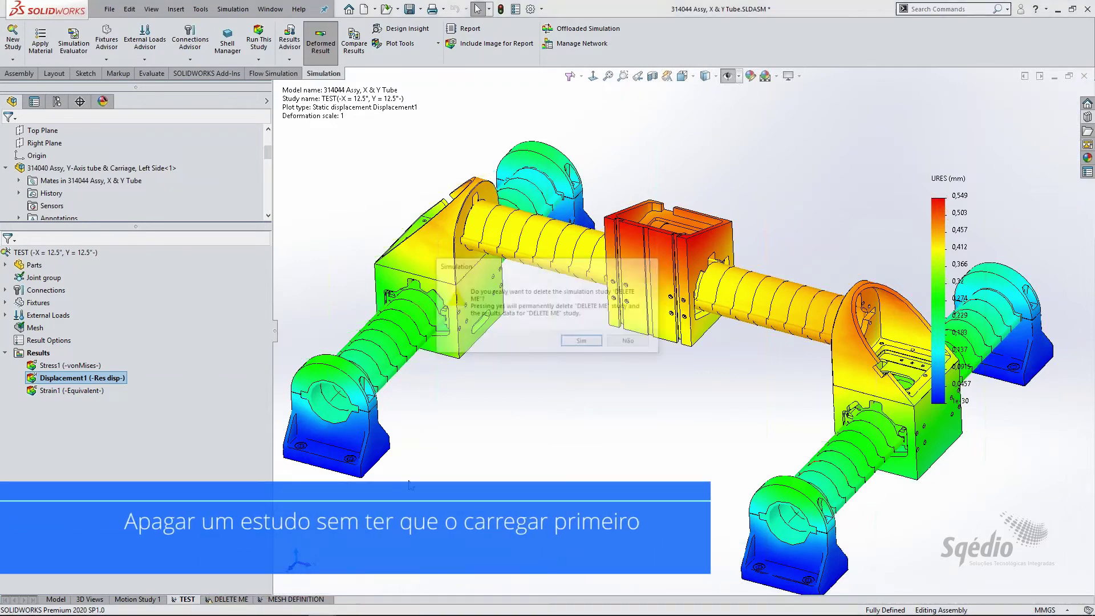
left_click(583, 342)
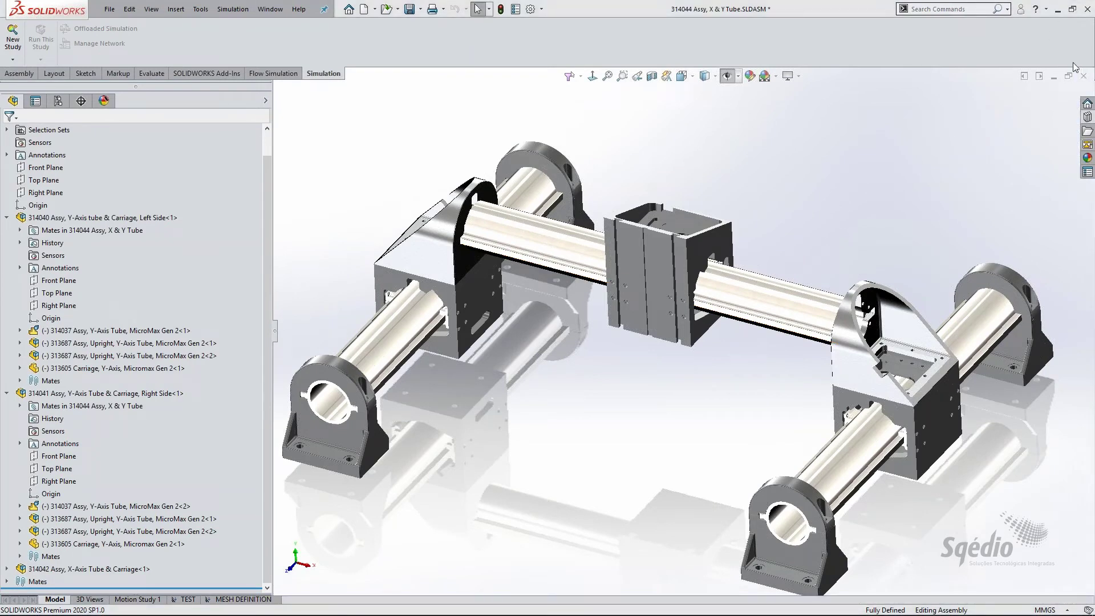
- Close the X & Y tube assembly and activate the S3 - FB-DL study of the MM 2019 P2 part
left_click(1083, 76)
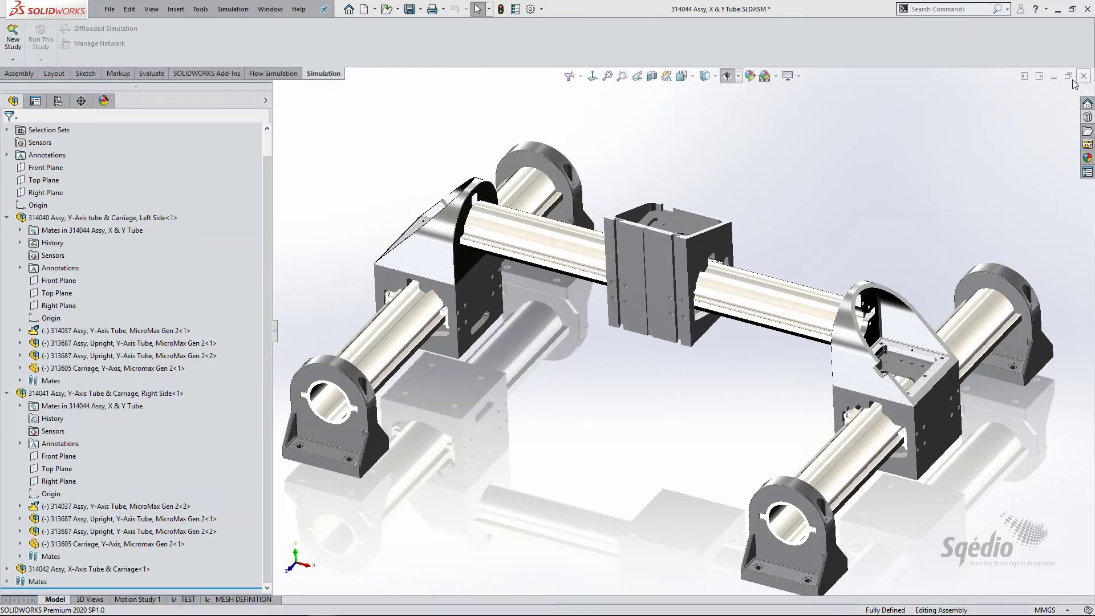
left_click(239, 177)
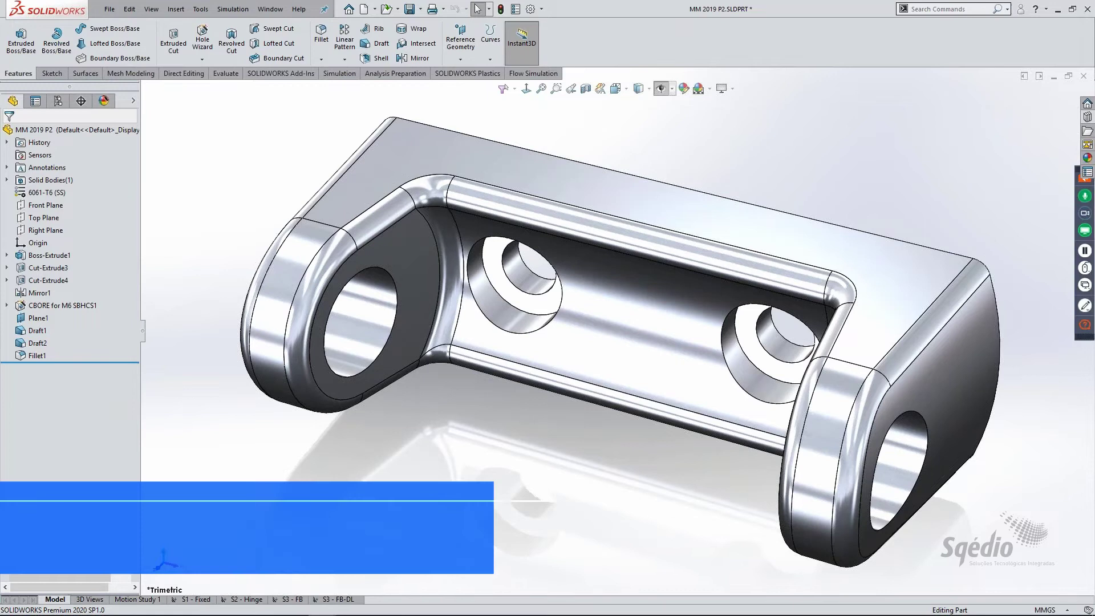
left_click(338, 599)
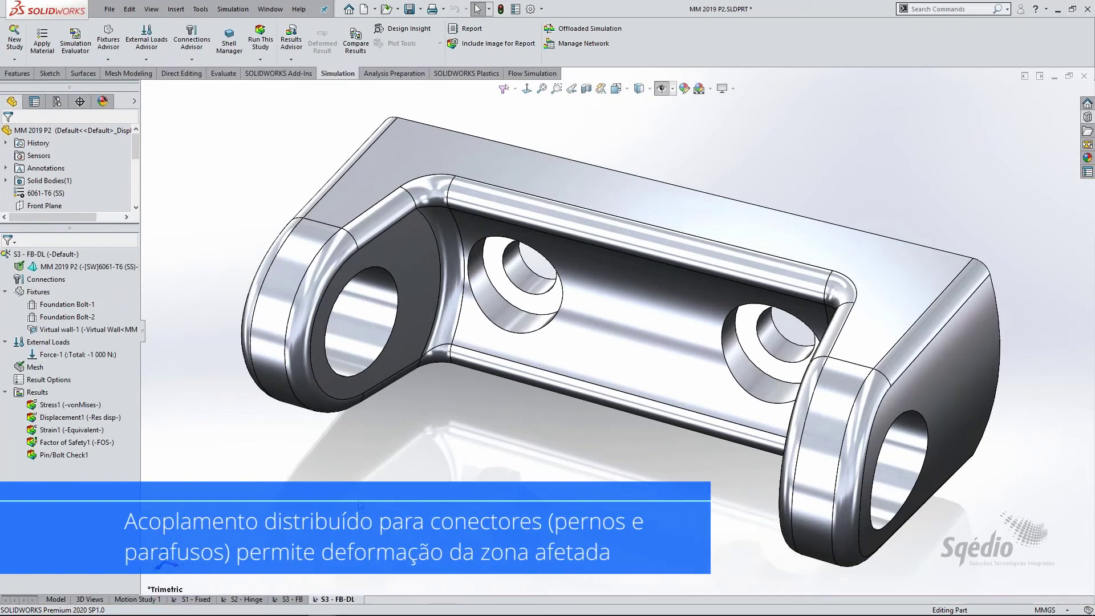
- Review the Foundation Bolt-1 connector definition and its Connection Type options in the S3 - FB-DL study, and leave it without changes
left_click(83, 305)
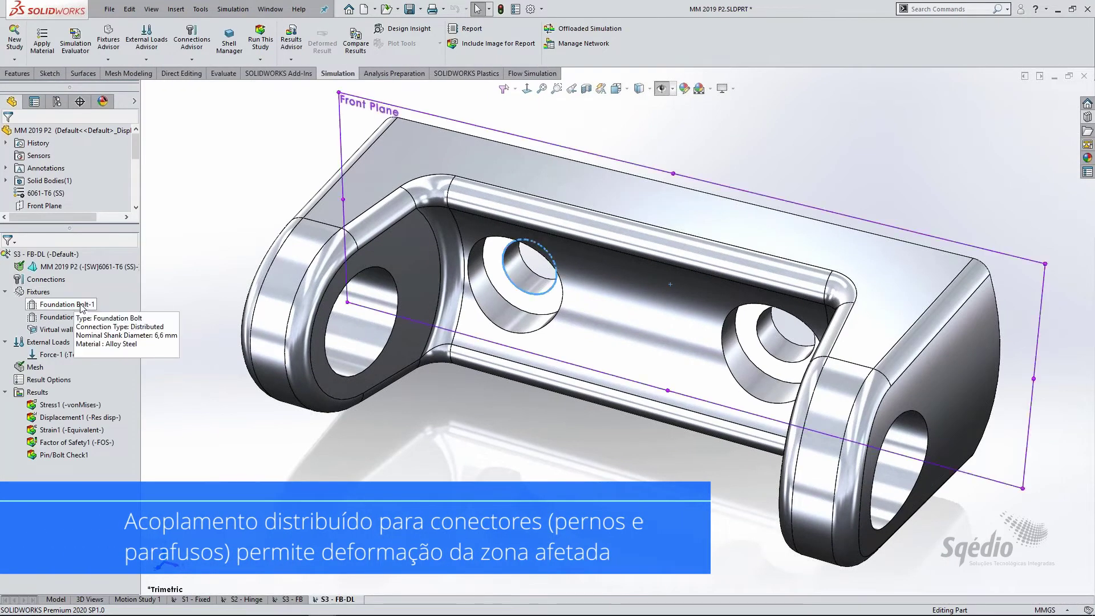
right_click(80, 304)
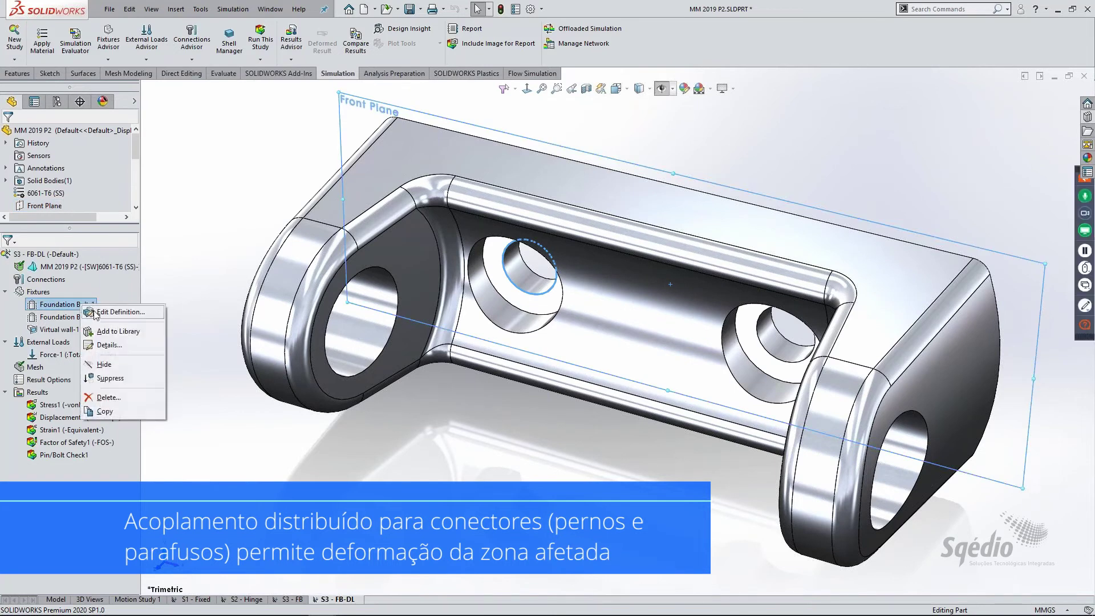
left_click(91, 312)
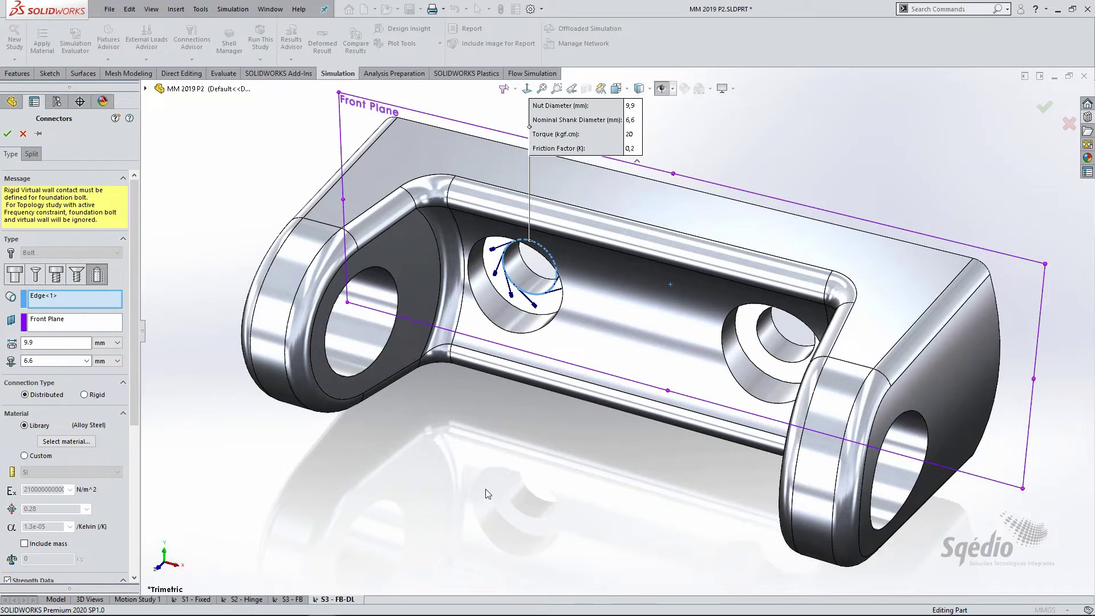
left_click(21, 132)
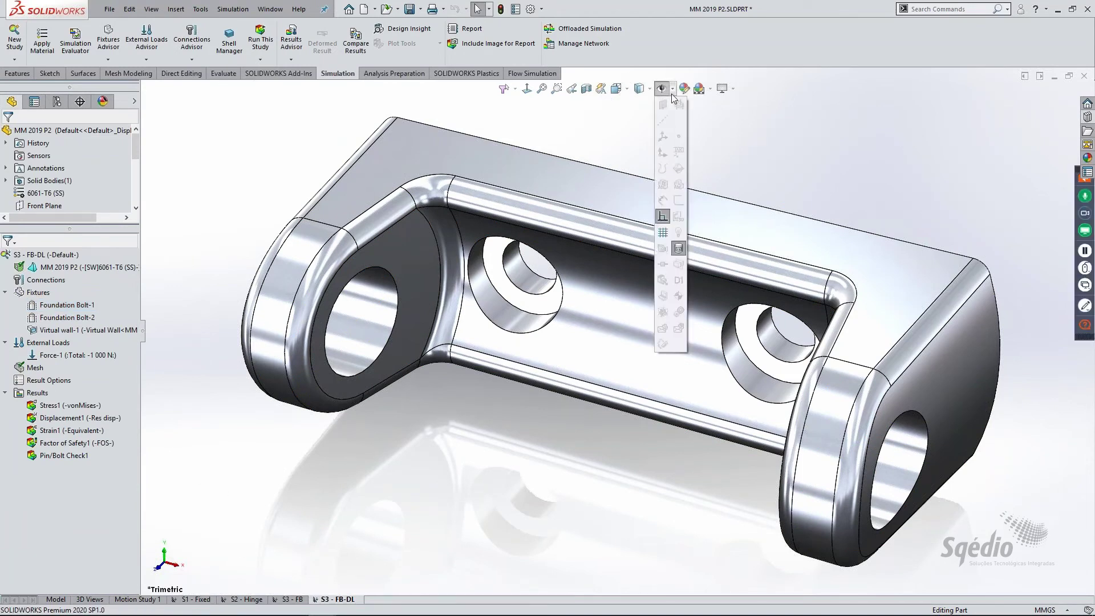
- Turn on the display of simulation symbols for the loads and fixtures on the bracket
mouse_move(662, 90)
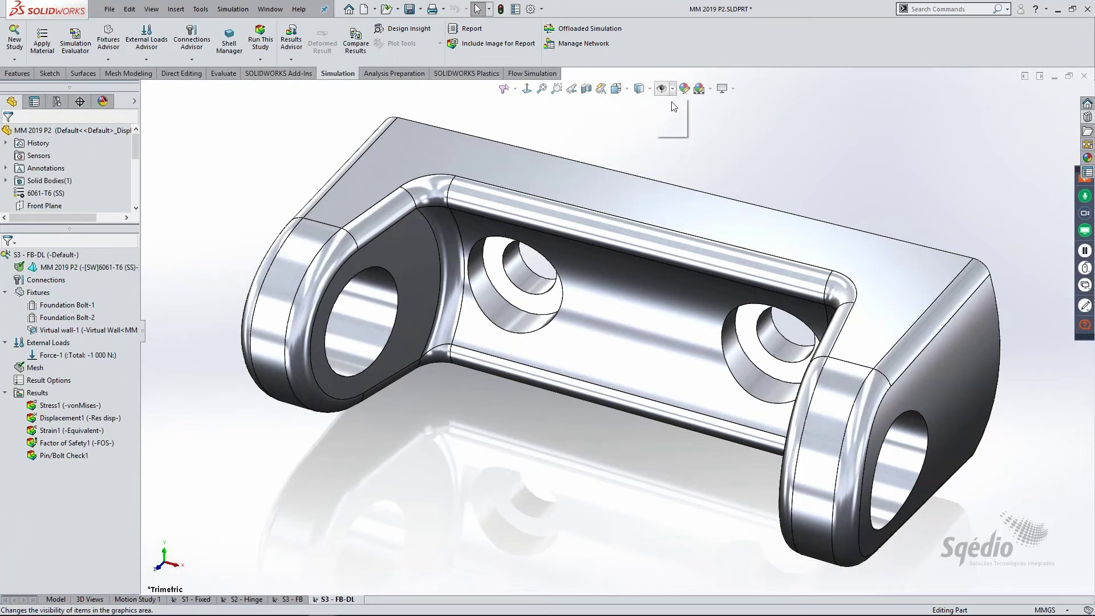
left_click(662, 279)
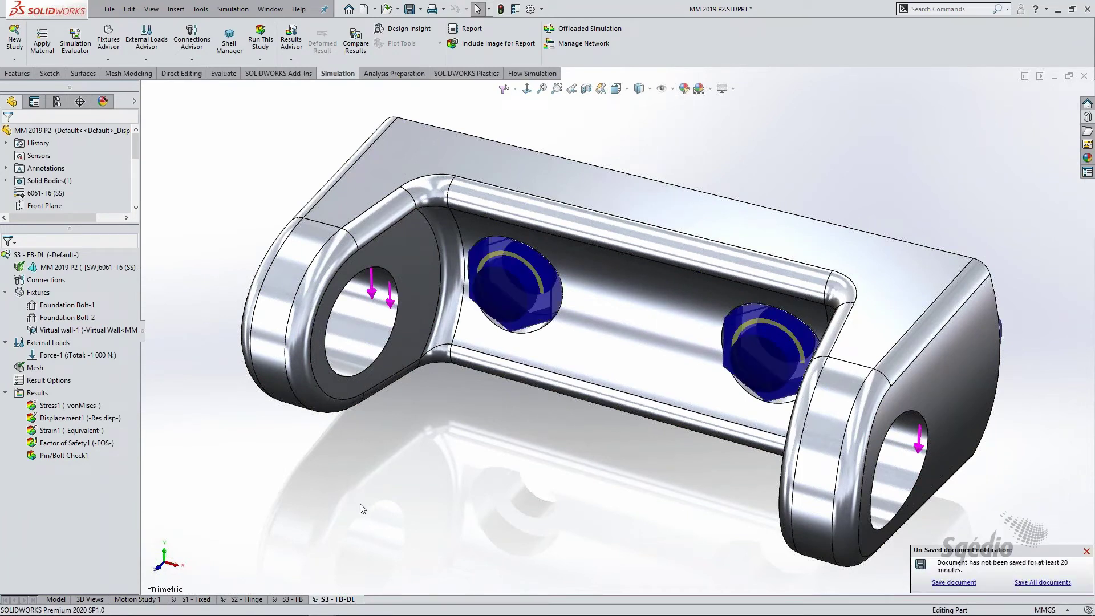
- Inspect the fixed fixture of the S1 - Fixed study and the fixed hinge and virtual wall of the S2 - Hinge study
left_click(197, 599)
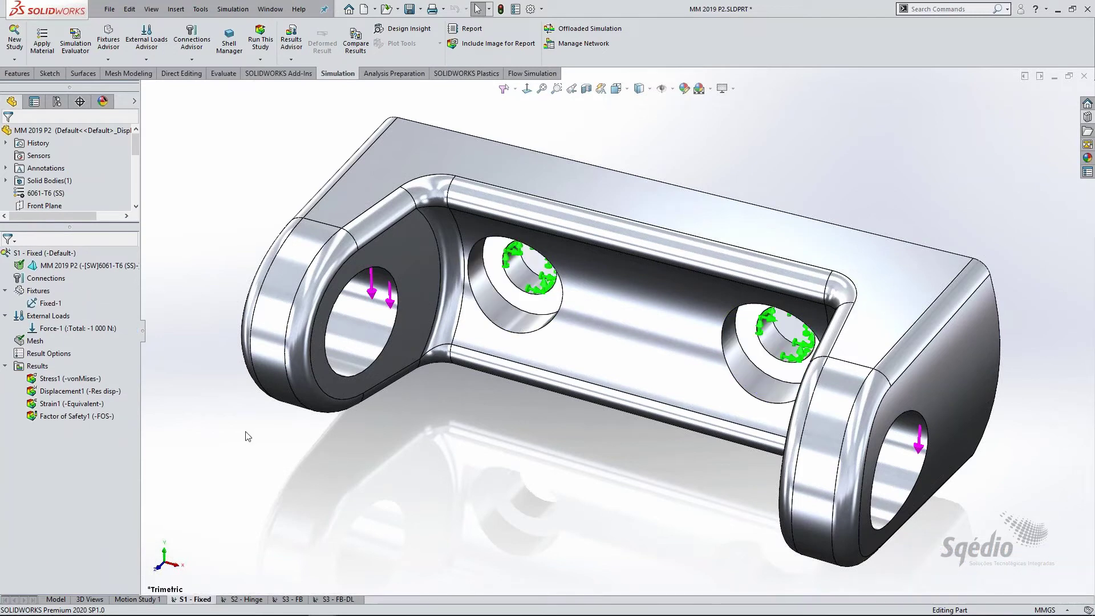
left_click(57, 303)
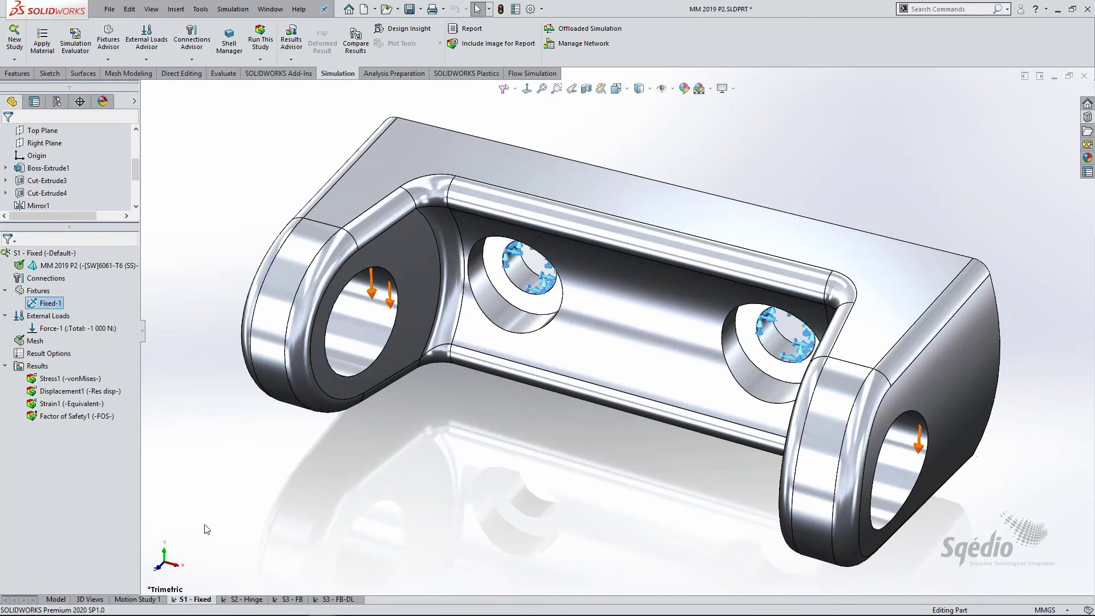
left_click(246, 599)
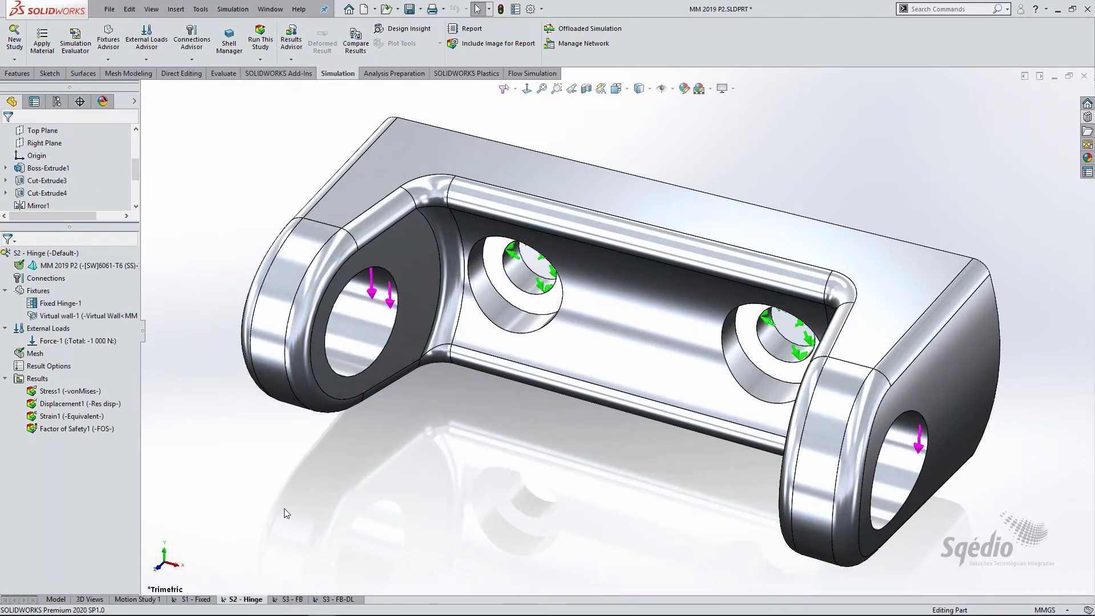
left_click(67, 304)
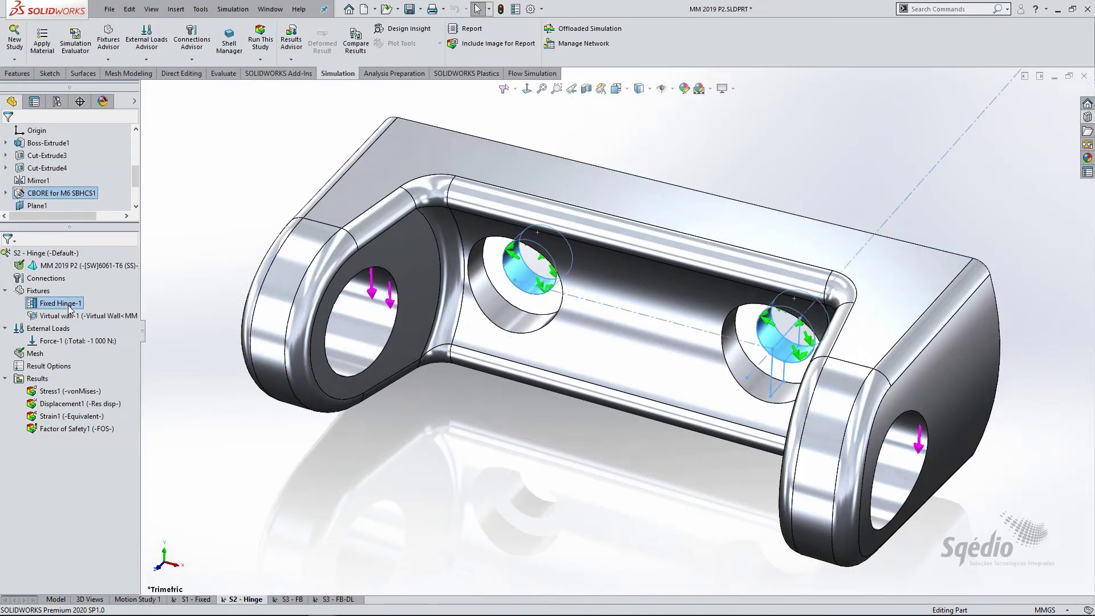
left_click(67, 315)
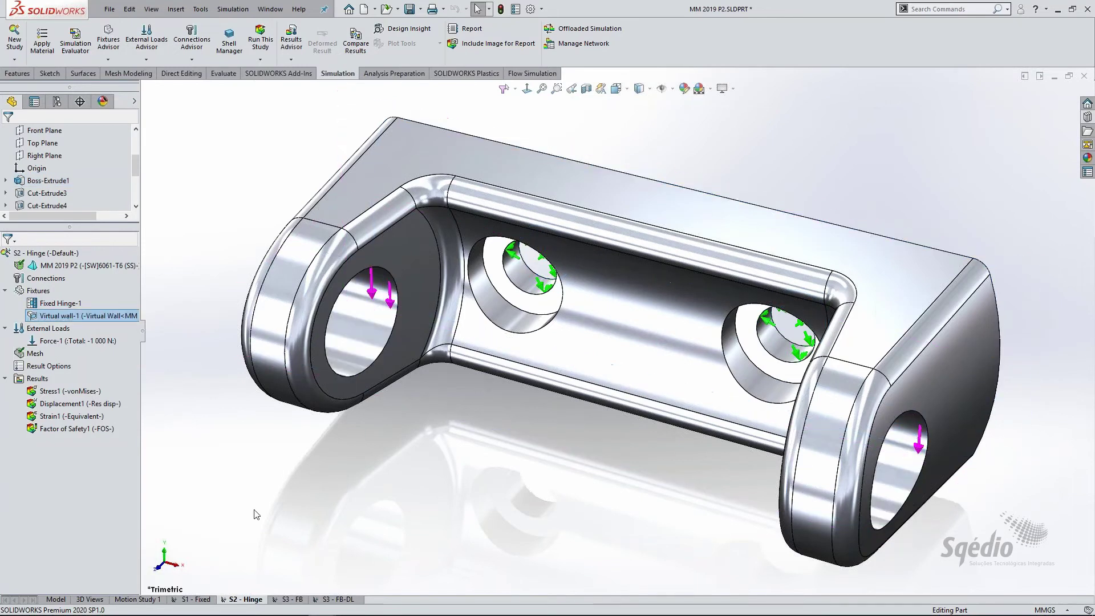
- Inspect the foundation bolts on the bracket in the S3 - FB study and again in the S3 - FB-DL study
left_click(291, 599)
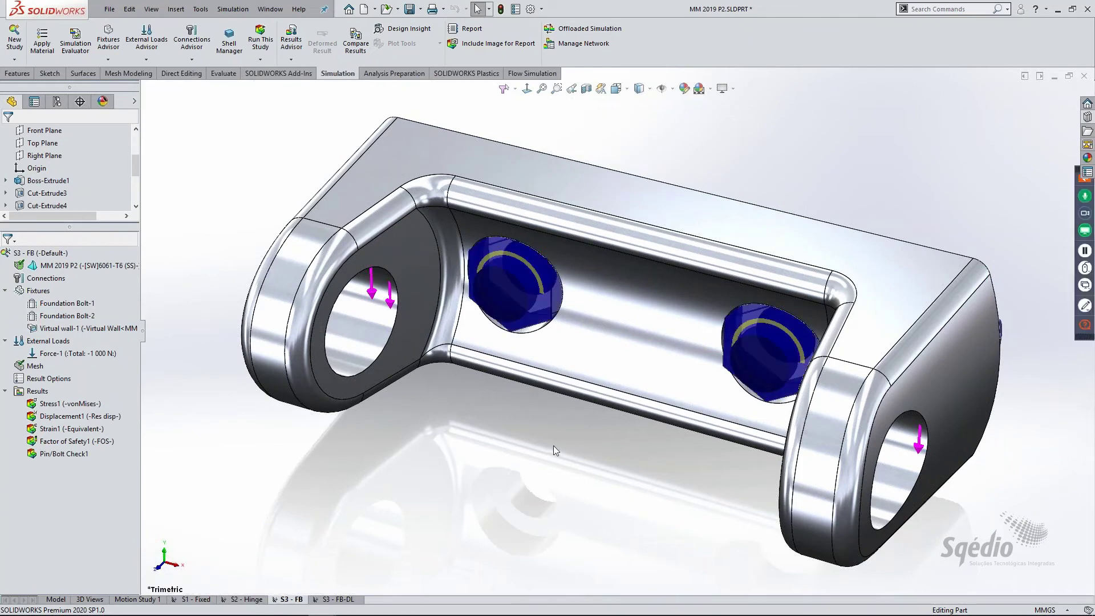
middle_click_drag(553, 446, 394, 539)
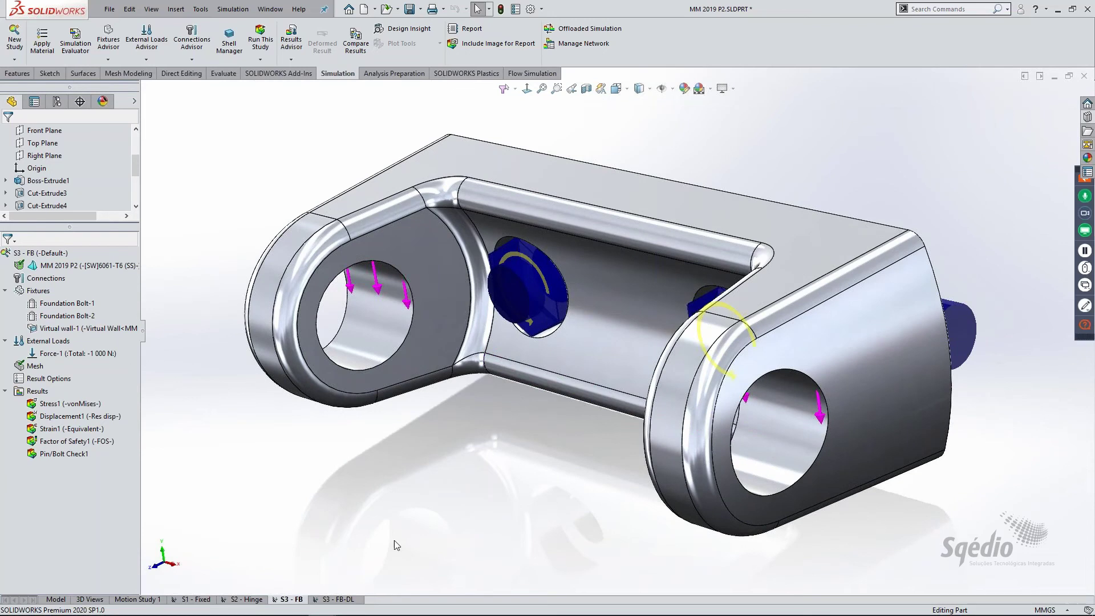
left_click(341, 600)
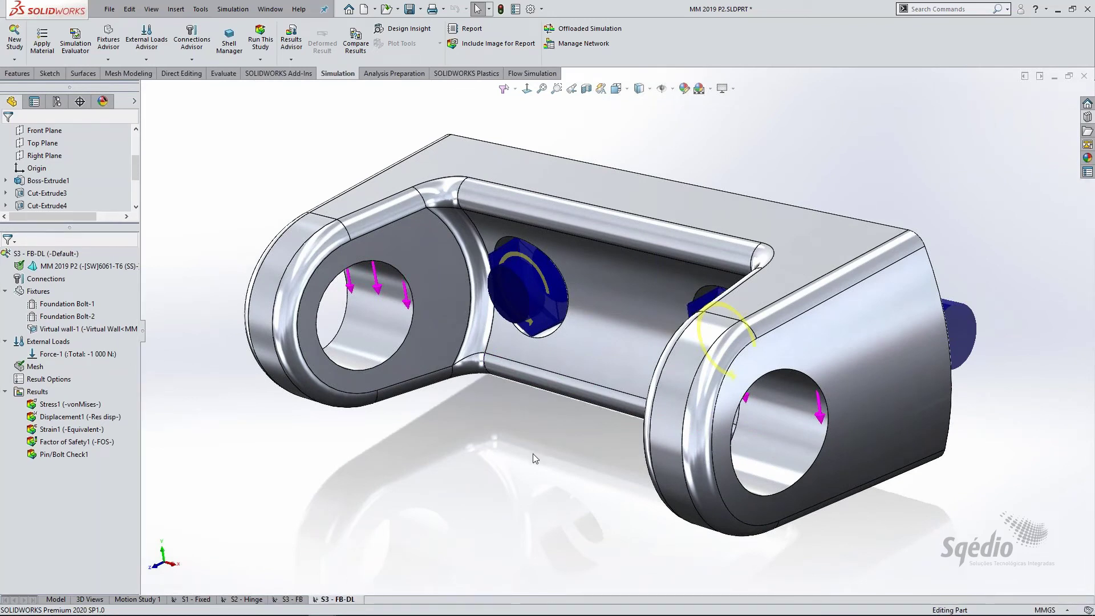
scroll(544, 449, "up", 1)
middle_click_drag(544, 451, 588, 448)
scroll(588, 447, "down", 1)
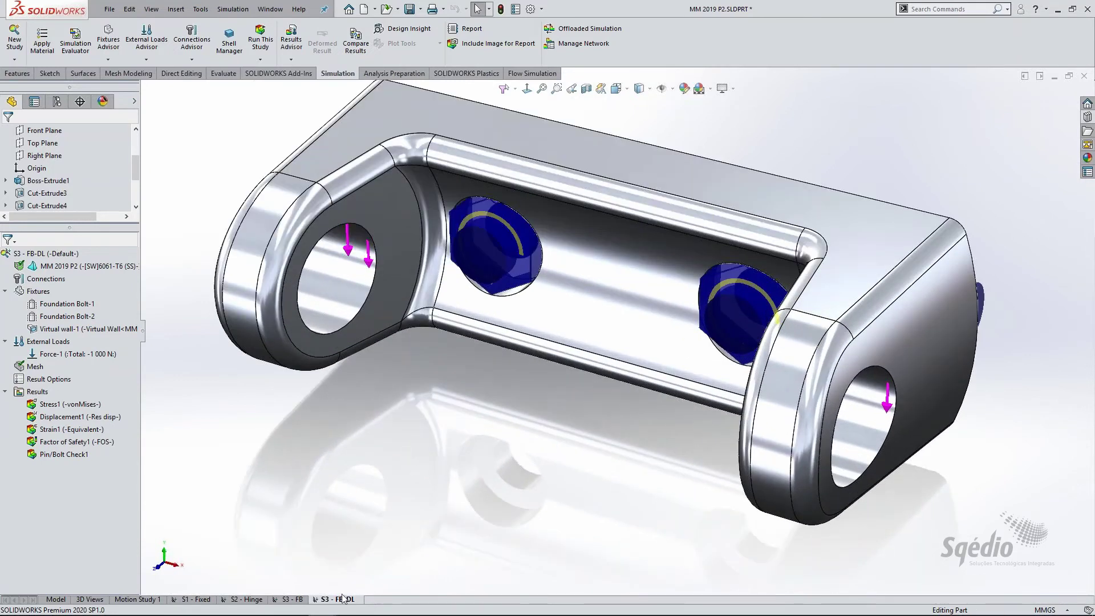
- Compare only the Stress1 von Mises plots of S1 - Fixed, S2 - Hinge, S3 - FB and S3 - FB-DL across all studies in this configuration
right_click(46, 394)
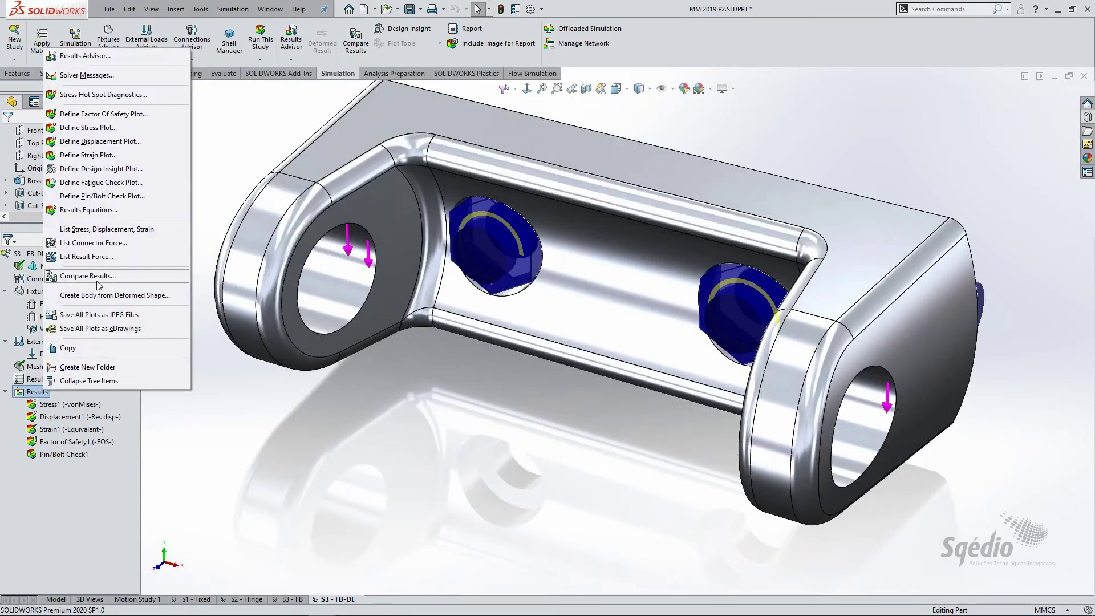
left_click(97, 279)
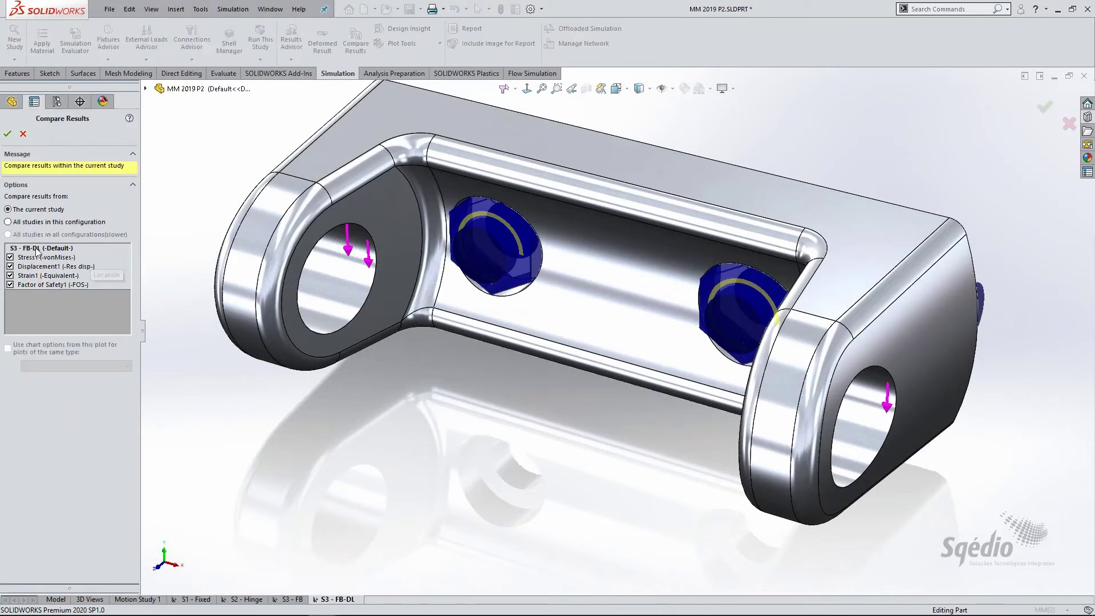
left_click(12, 229)
left_click(10, 274)
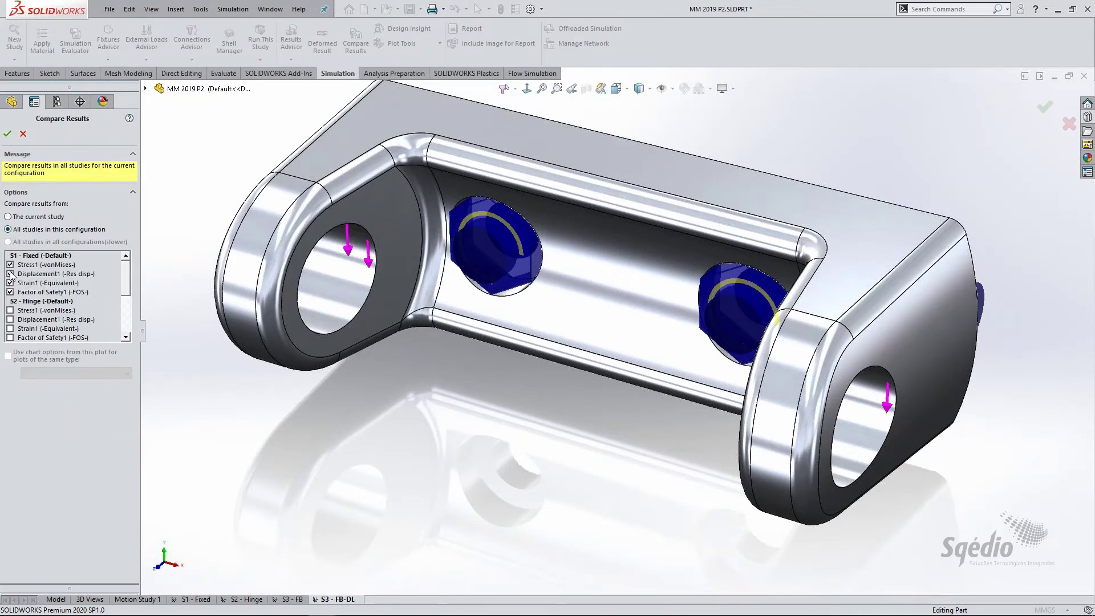
left_click(10, 283)
left_click(11, 292)
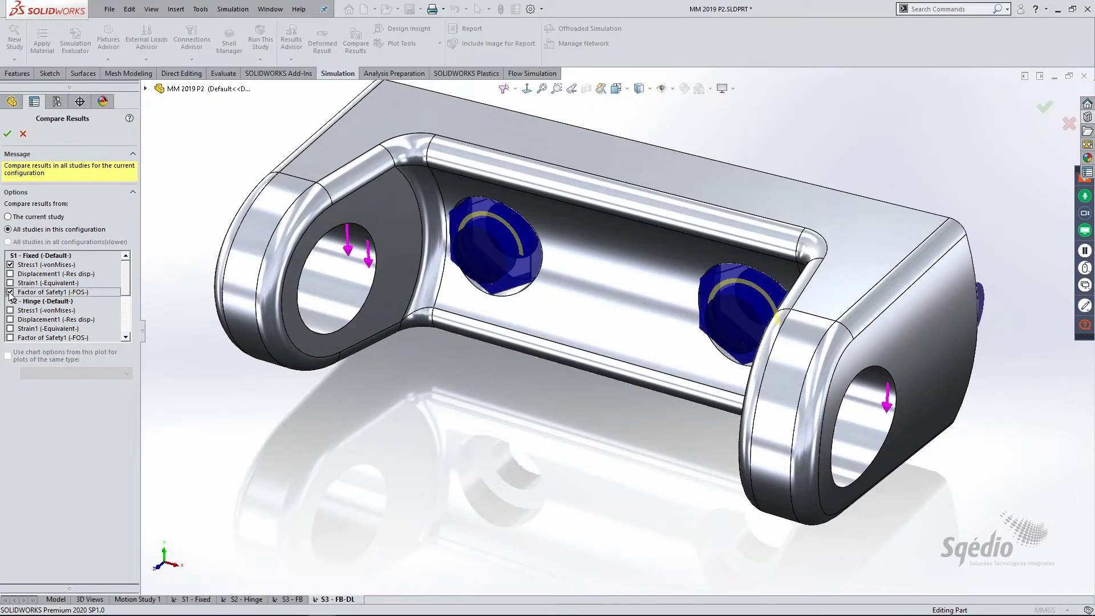
left_click(10, 310)
scroll(10, 312, "down", 3)
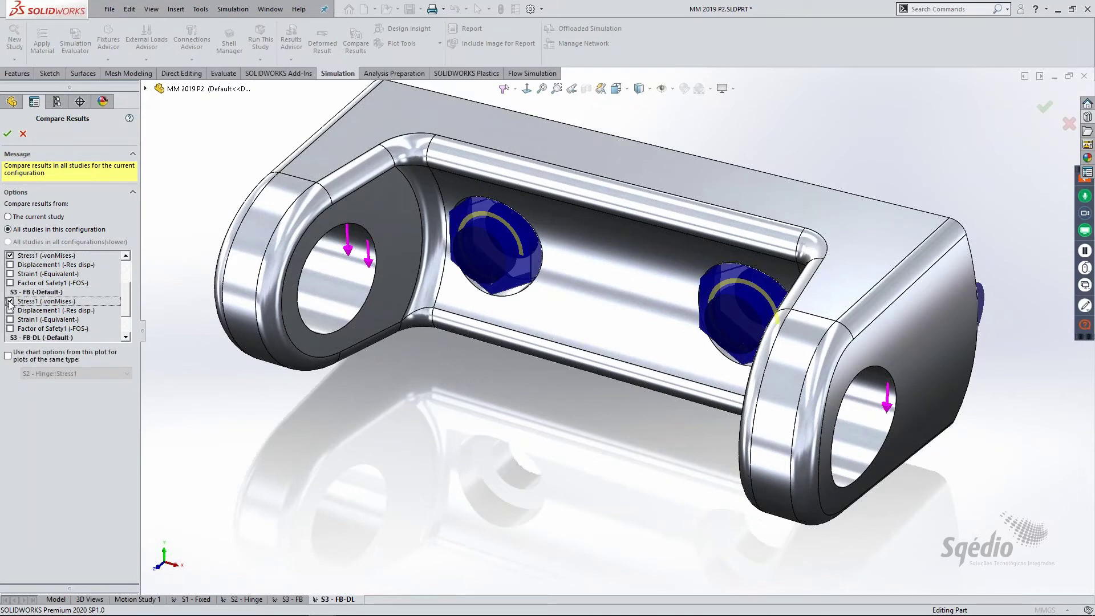
left_click(10, 301)
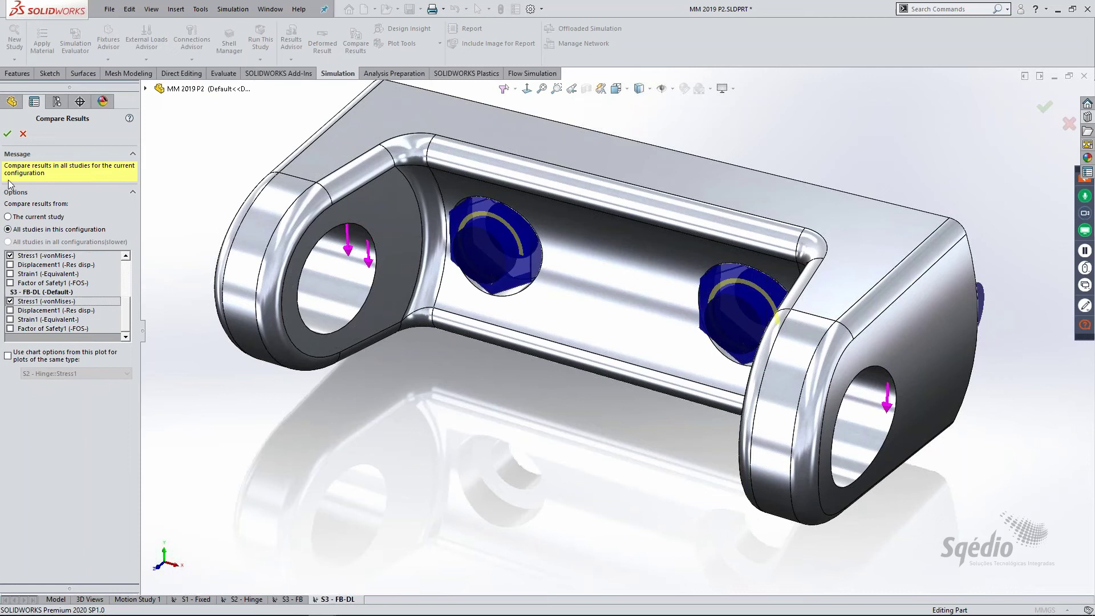
left_click(7, 133)
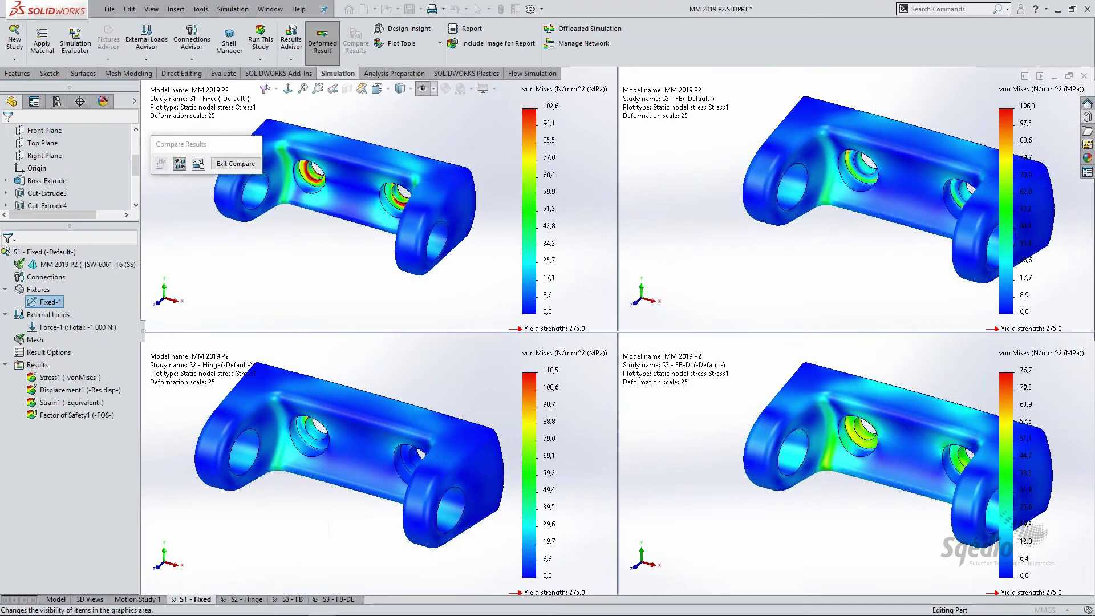
- Examine the von Mises stresses around the bolt holes in the four compared plots
left_click(423, 89)
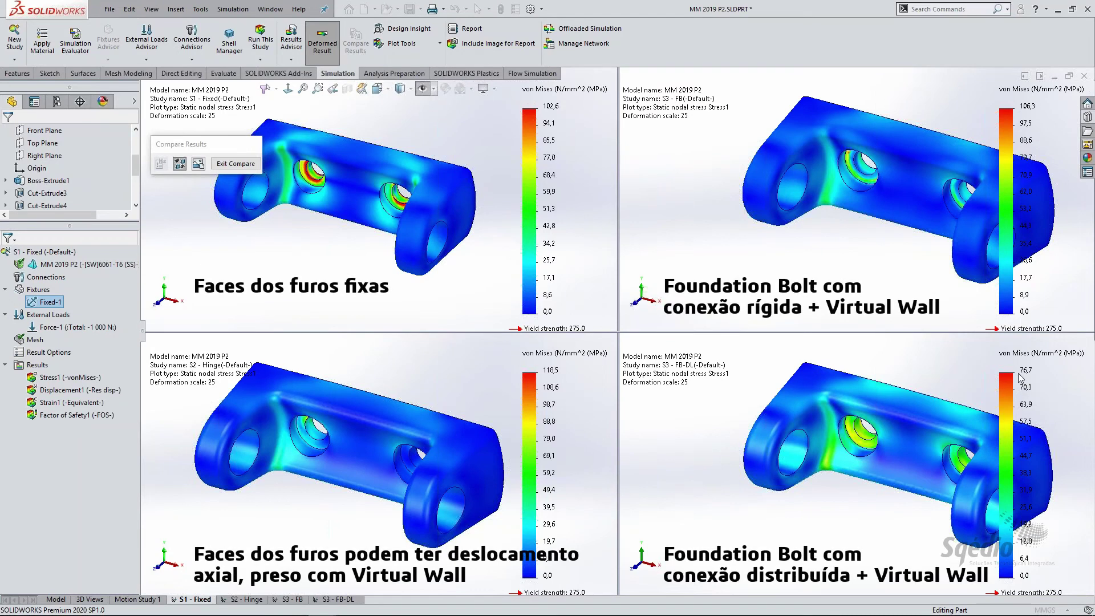
left_click(950, 382)
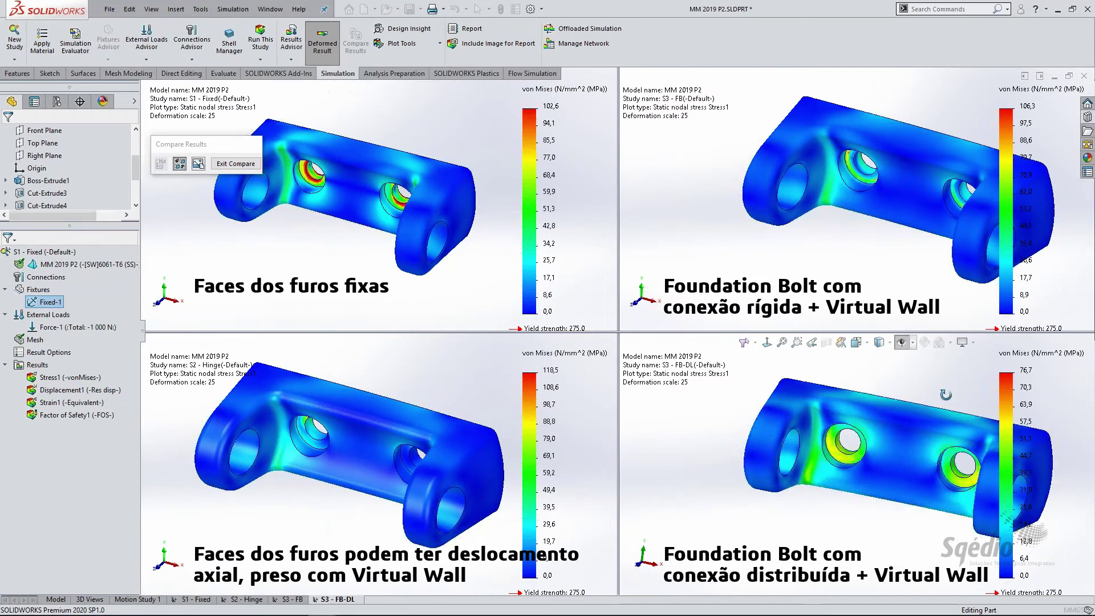
scroll(901, 440, "down", 5)
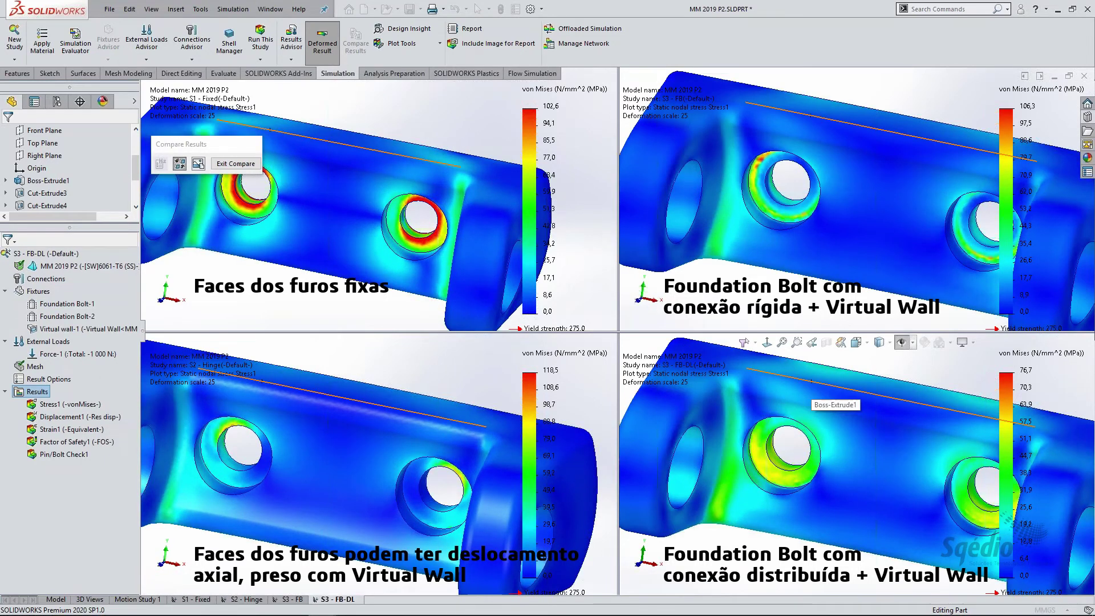
middle_click_drag(810, 381, 820, 462)
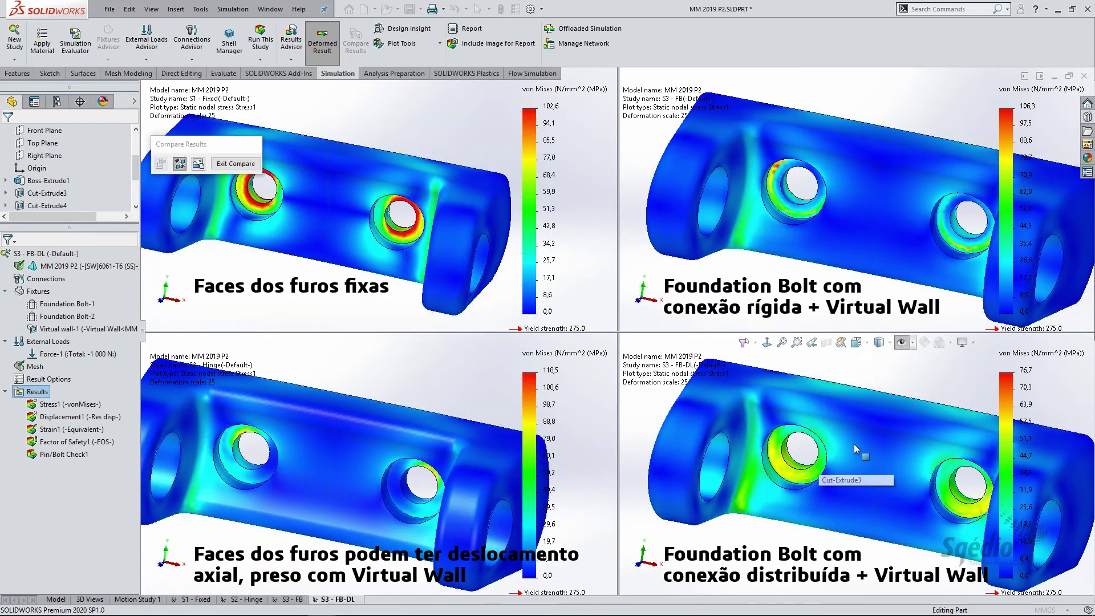
middle_click_drag(855, 453, 798, 472)
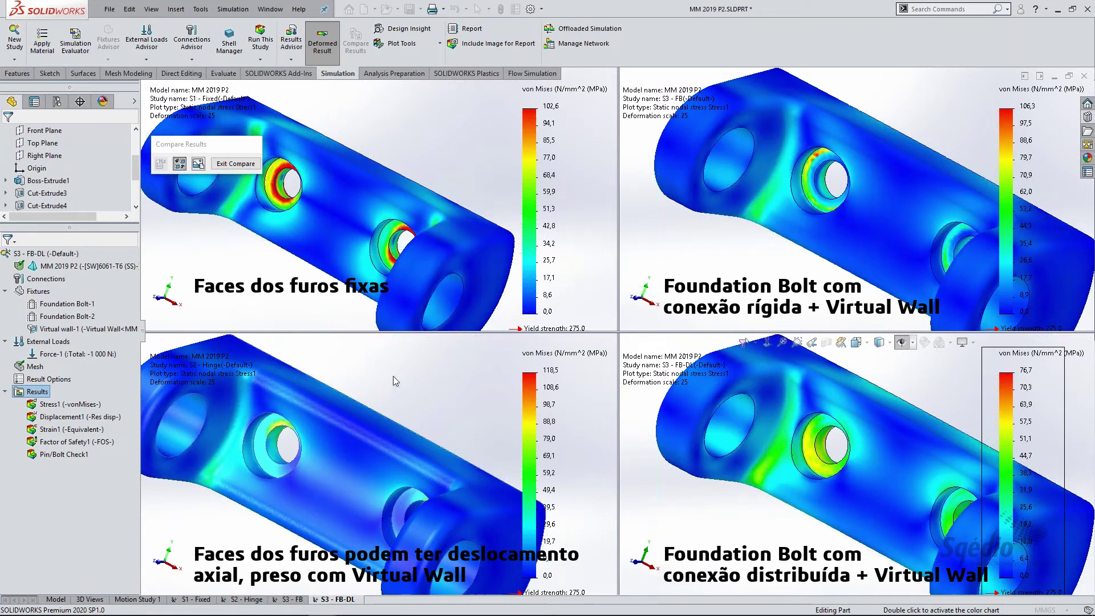
- Set the maximum of the S2 - Hinge stress plot's color chart to 76.7 MPa
middle_click_drag(413, 426, 328, 436)
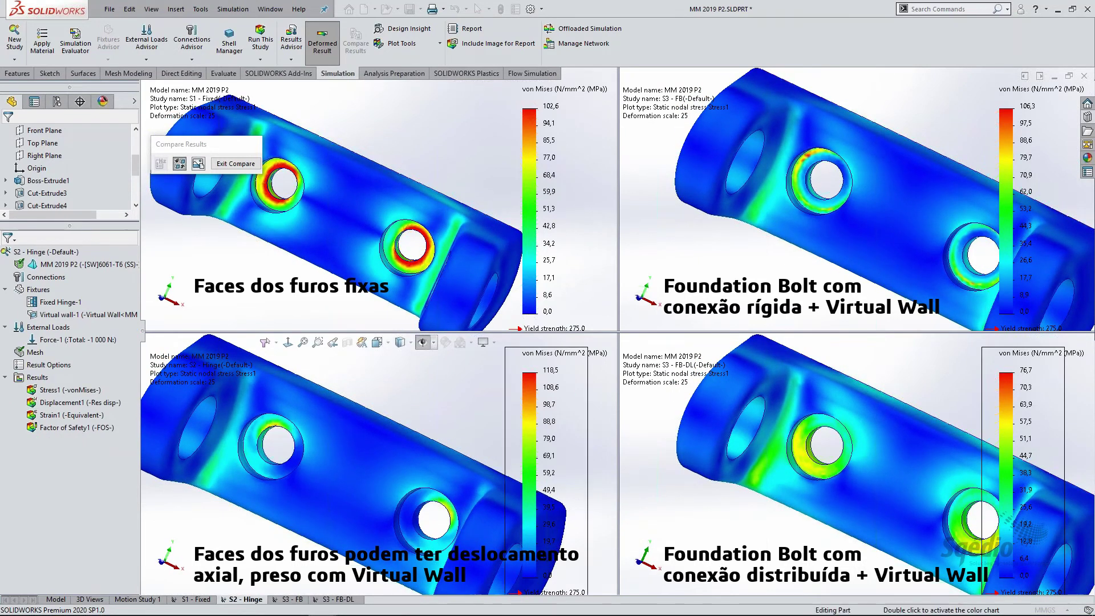
double_click(549, 371)
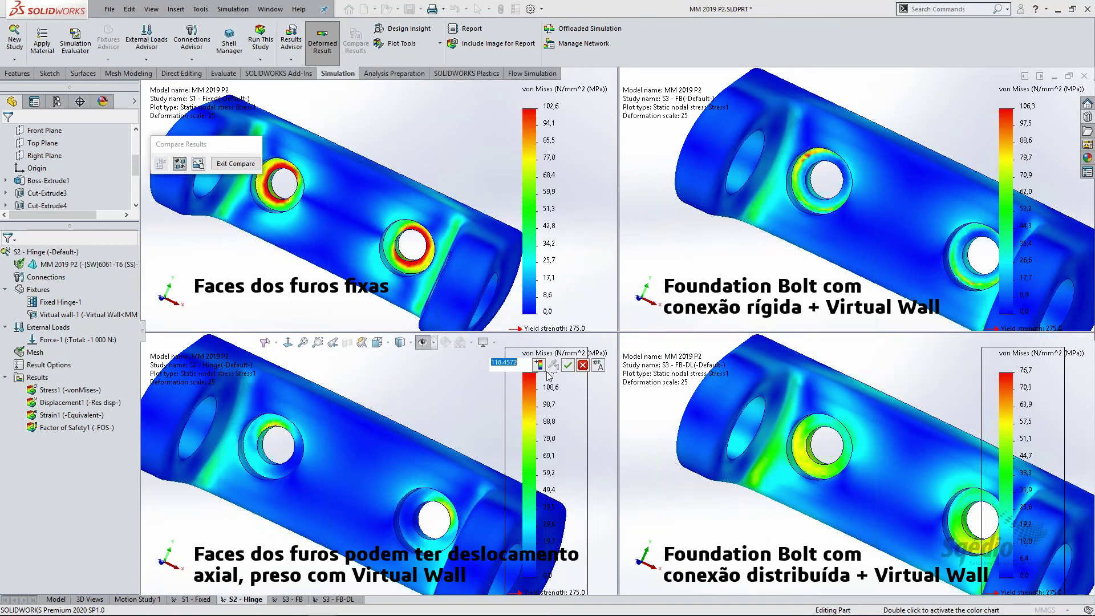
type("76.7")
key("Return")
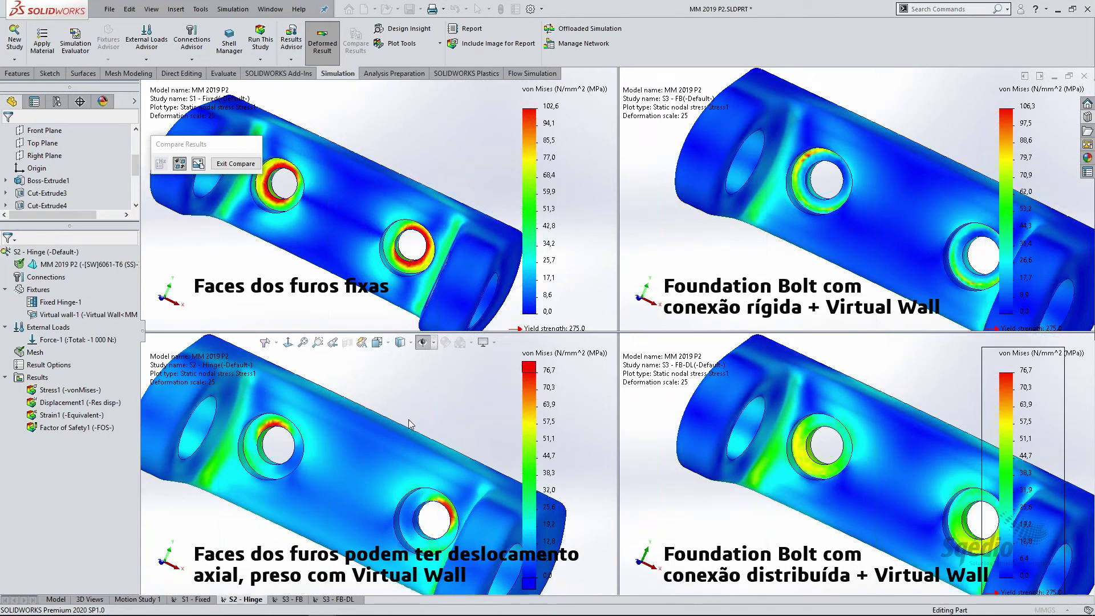
- Exit the results comparison and close the bracket part without saving its changes
left_click(235, 164)
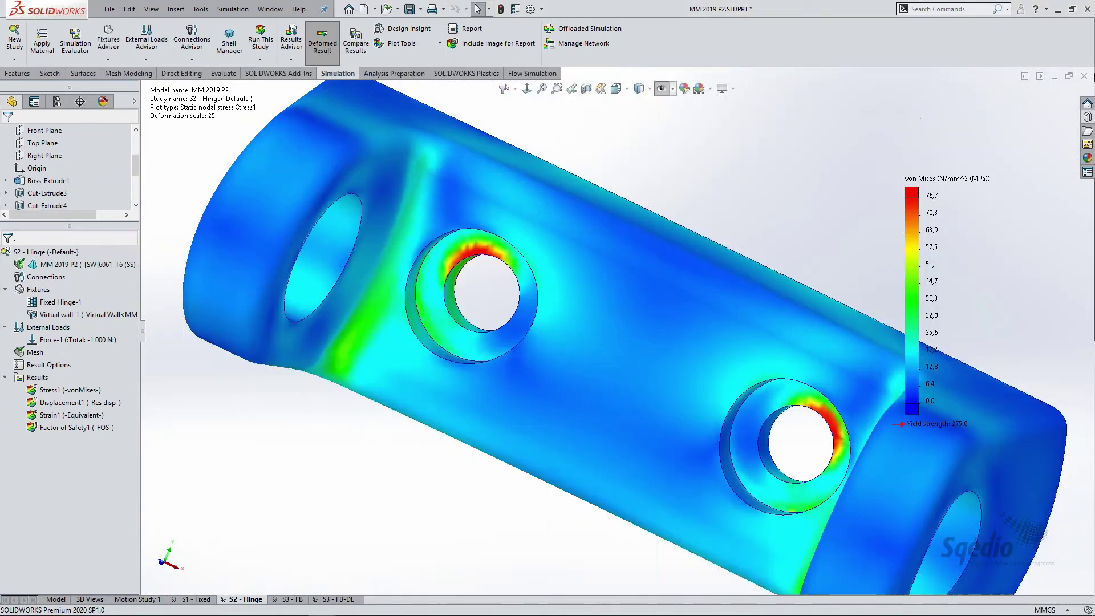
left_click(1084, 76)
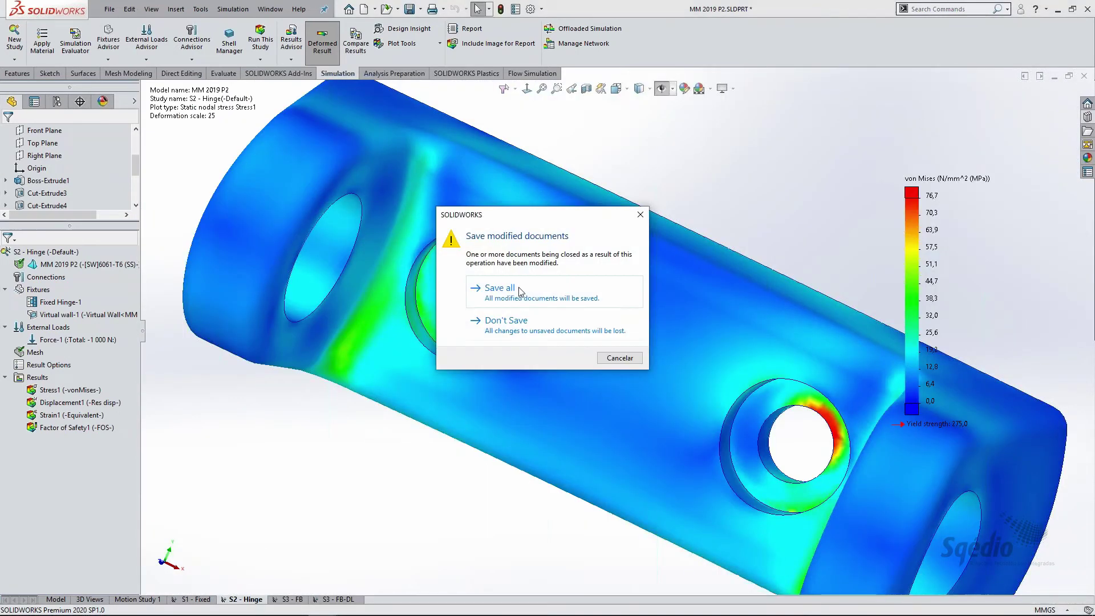
left_click(501, 319)
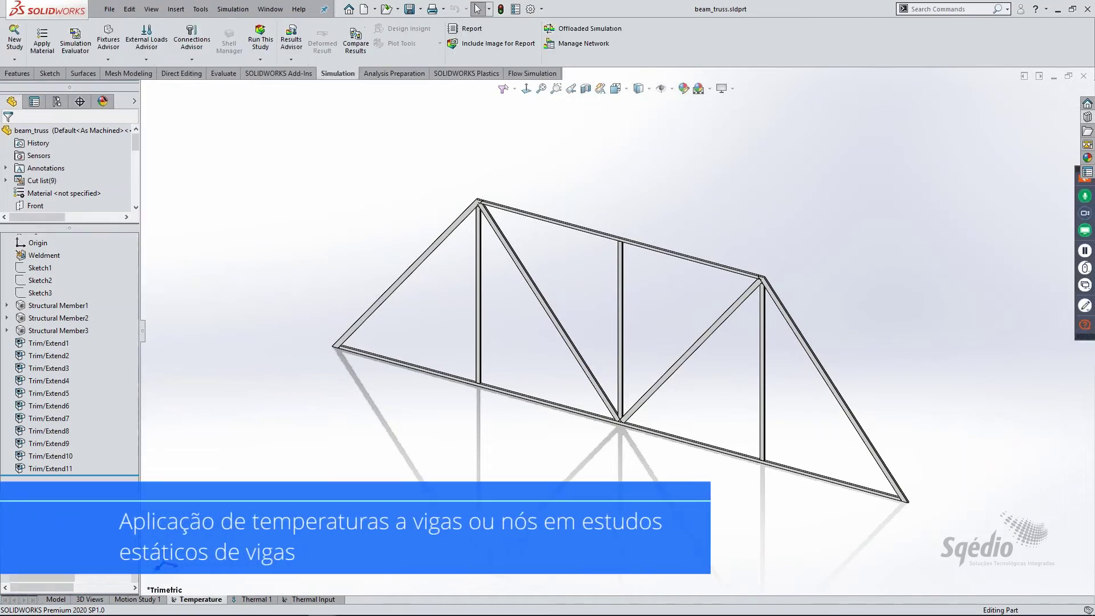
- Activate the beam truss's Temperature study and review the definition of the Temperature-1 load applied to a joint
left_click(198, 600)
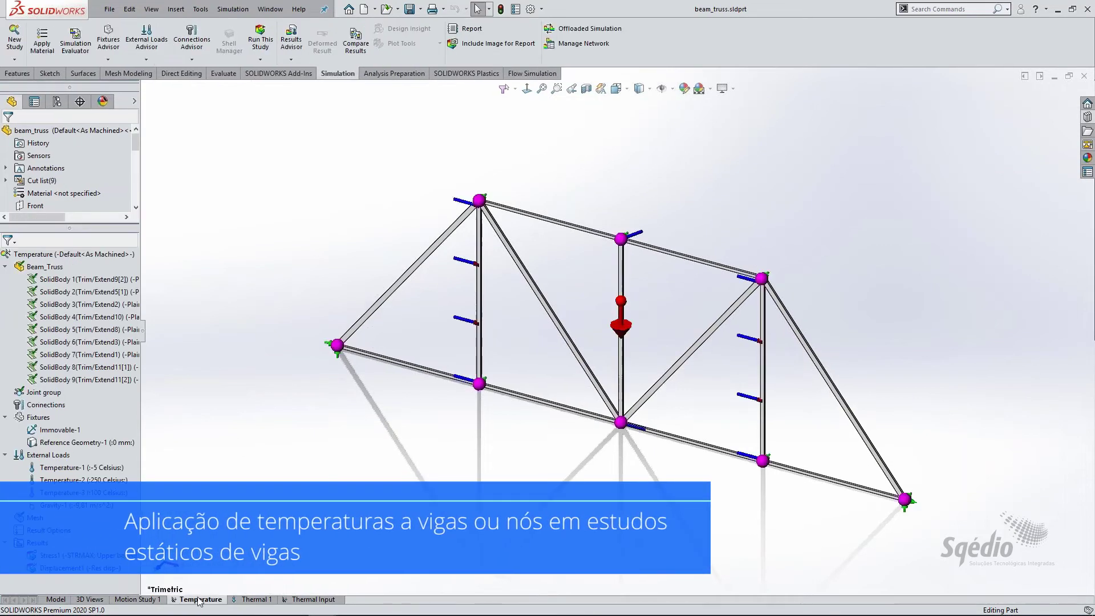
scroll(616, 311, "down", 2)
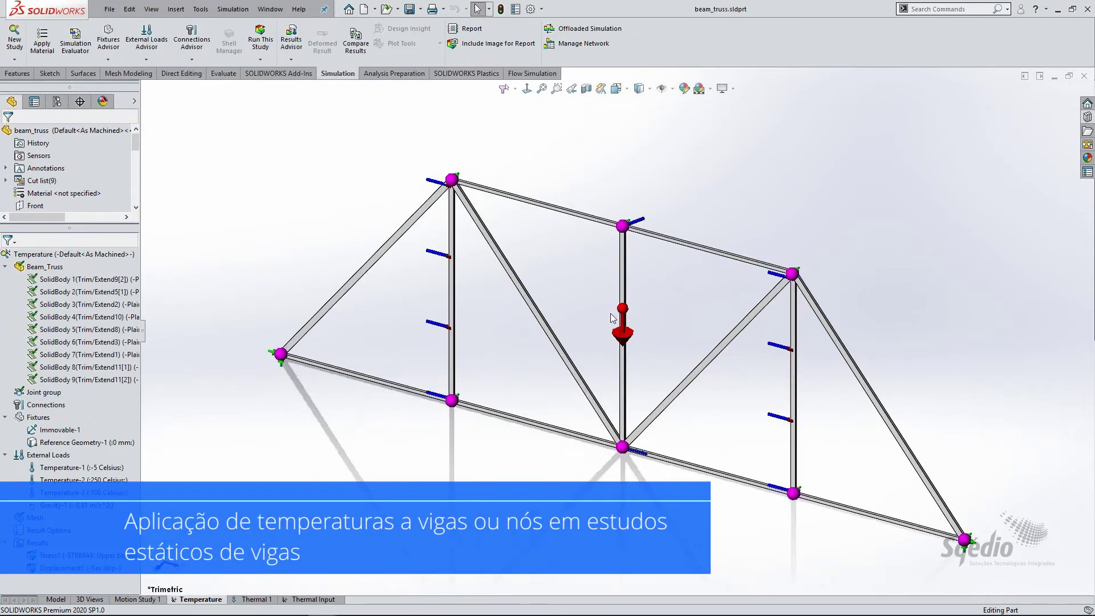
right_click(56, 470)
left_click(77, 477)
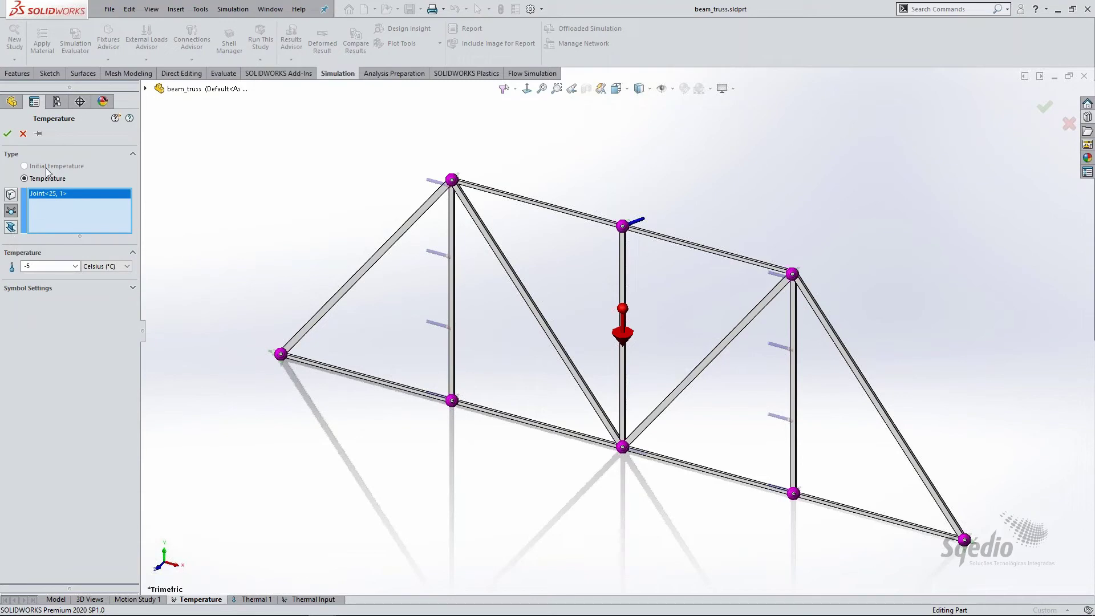
left_click(8, 134)
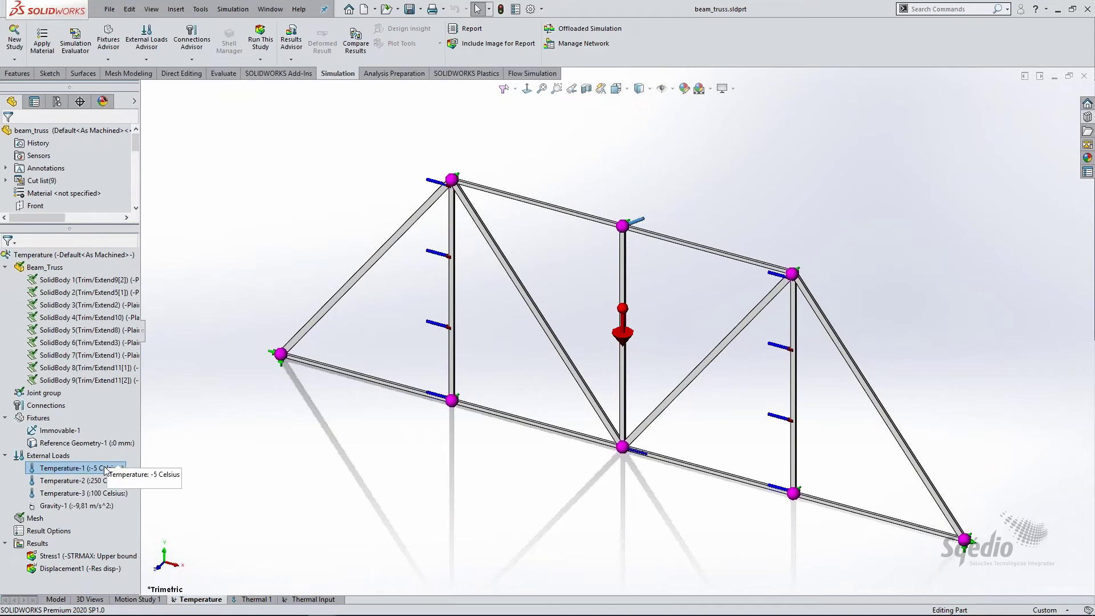
- Highlight the Temperature-1, Temperature-2 and Temperature-3 loads in turn to see which joints and beams they act on
left_click(89, 479)
left_click(75, 469)
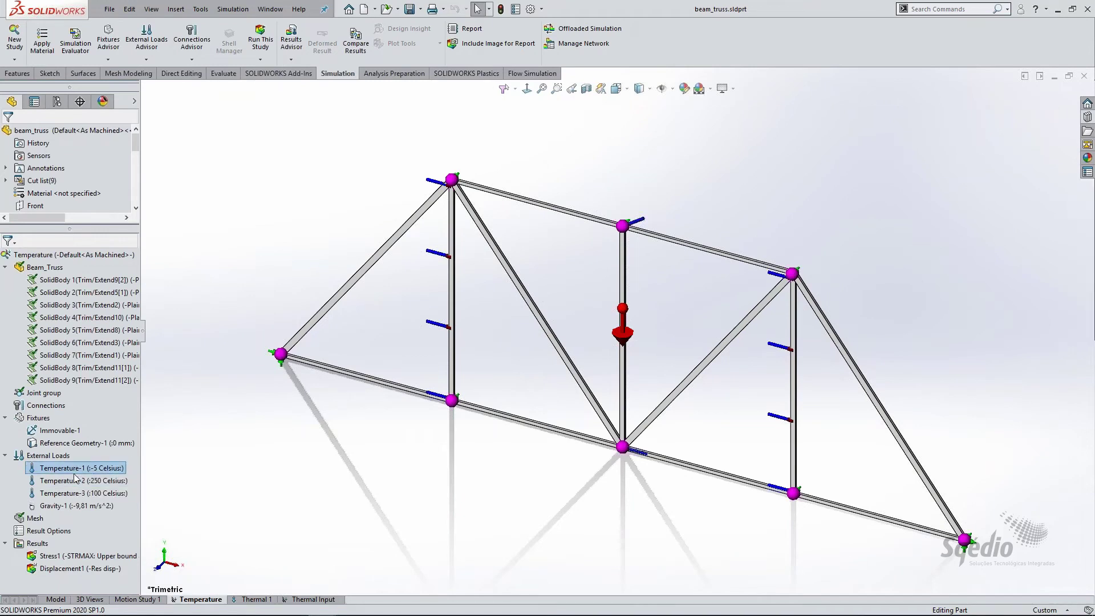
left_click(68, 483)
left_click(67, 492)
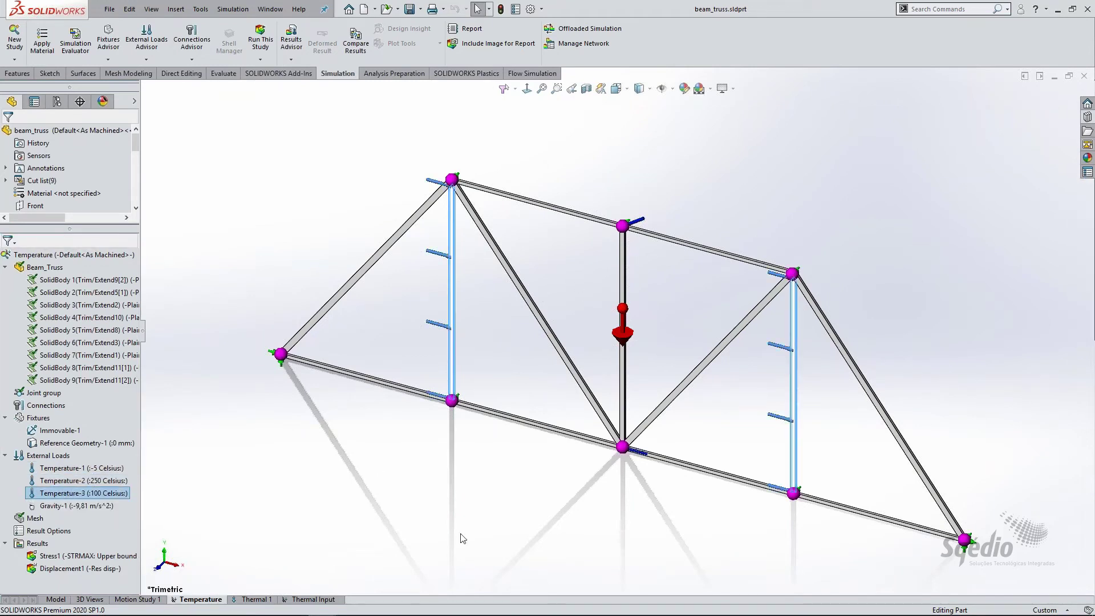
left_click(357, 547)
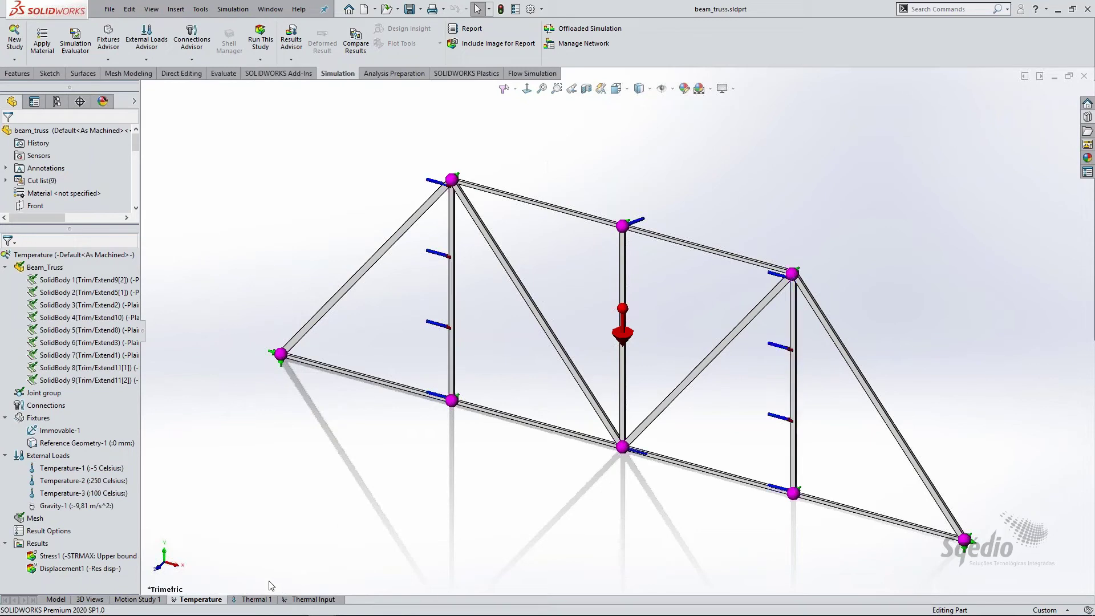
- Activate the Thermal 1 study and view the thermal load types available for the beam truss
left_click(255, 600)
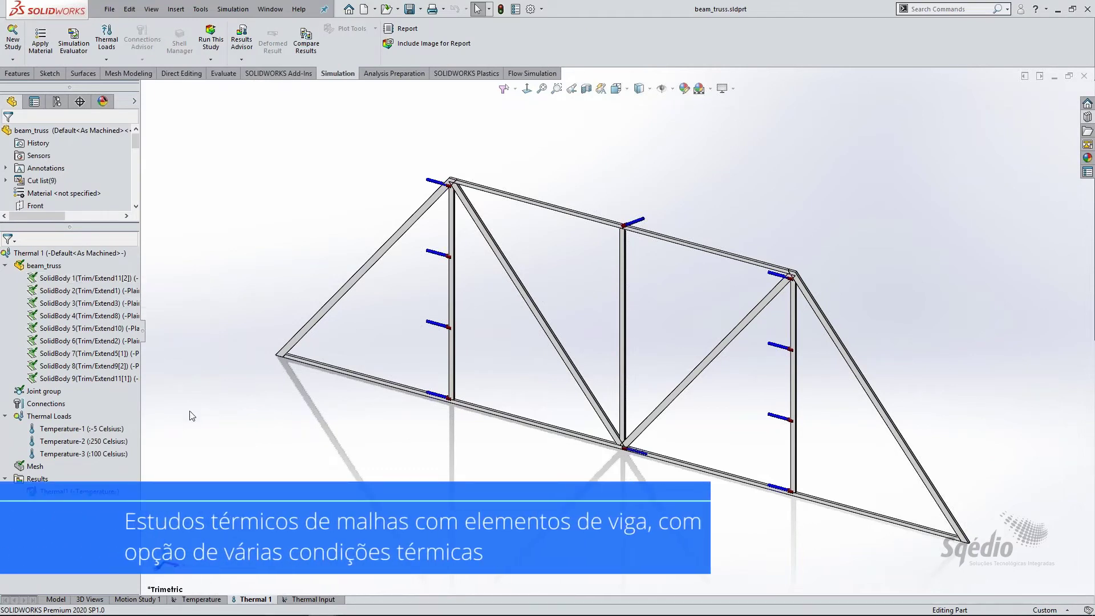
right_click(50, 417)
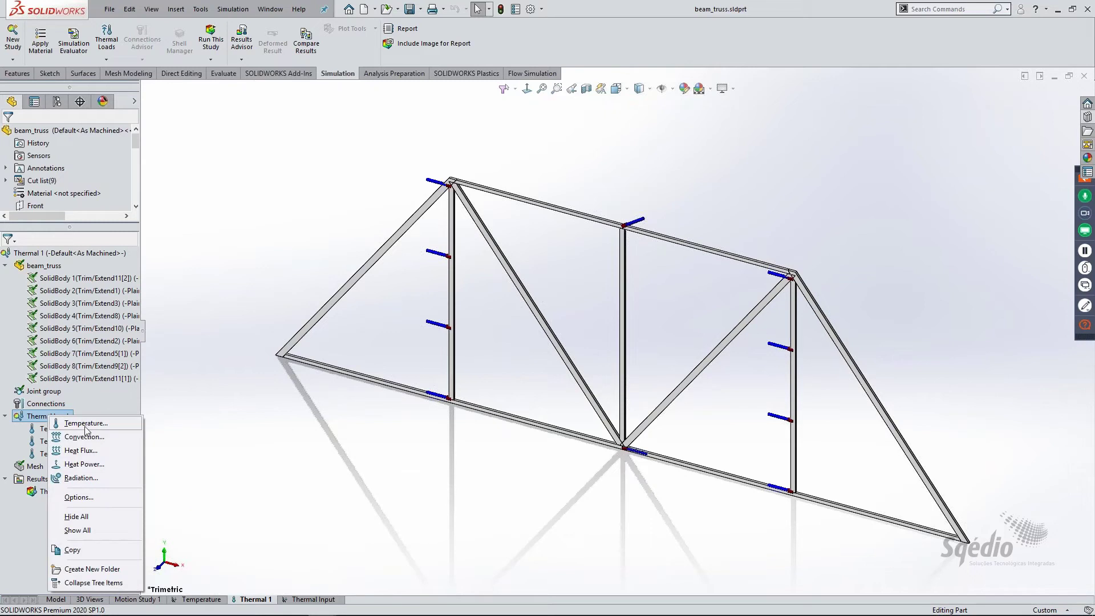
left_click(184, 466)
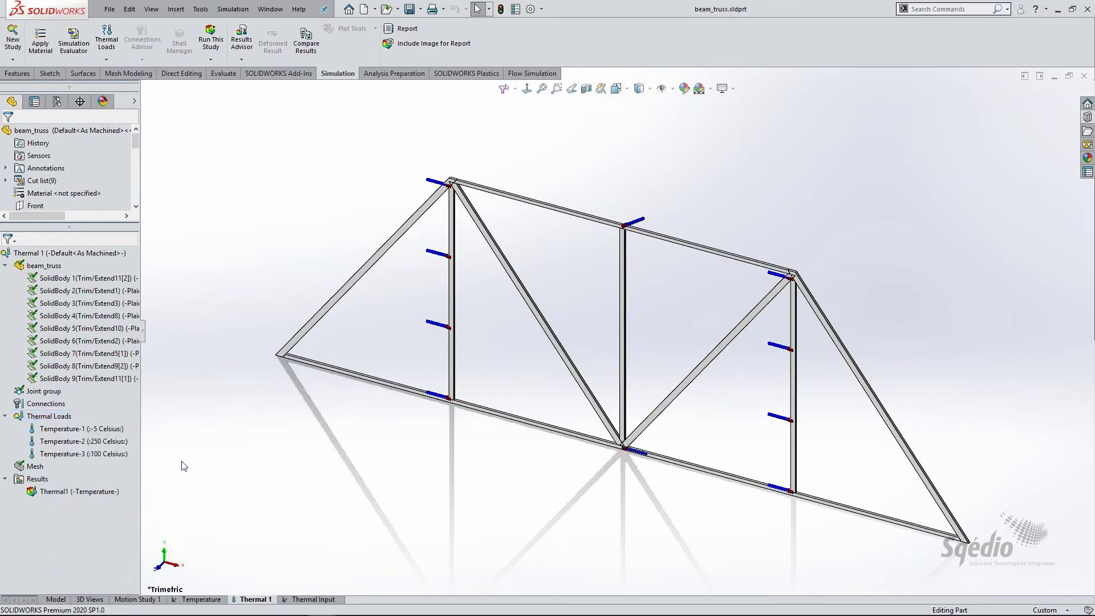
- Display the Thermal1 temperature plot of the truss and set it to render the beam profile
left_click(81, 491)
middle_click_drag(494, 489, 525, 453)
right_click(66, 489)
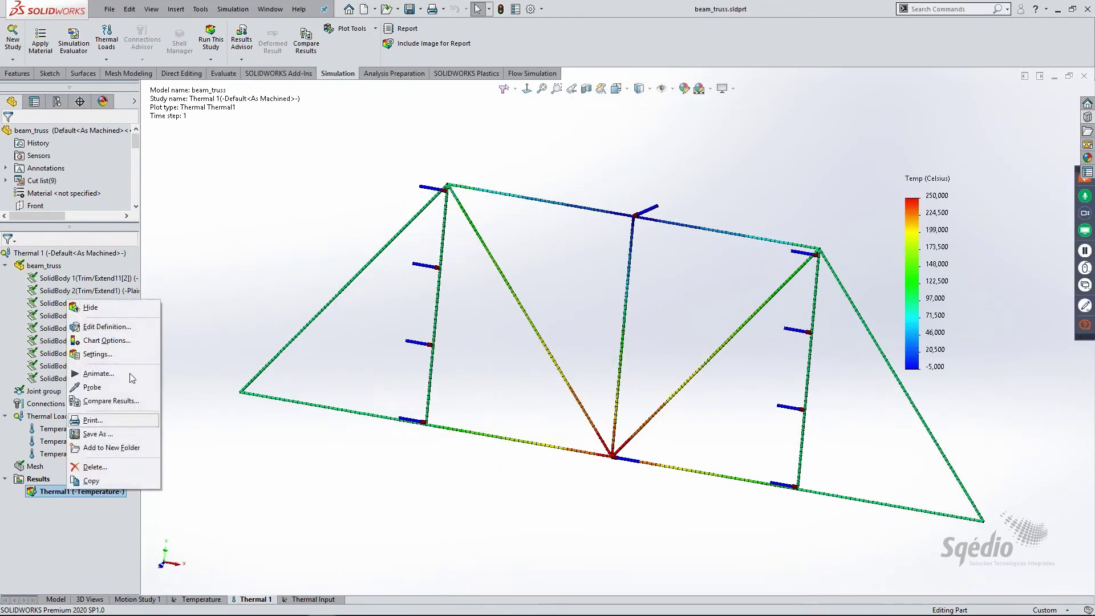
left_click(109, 328)
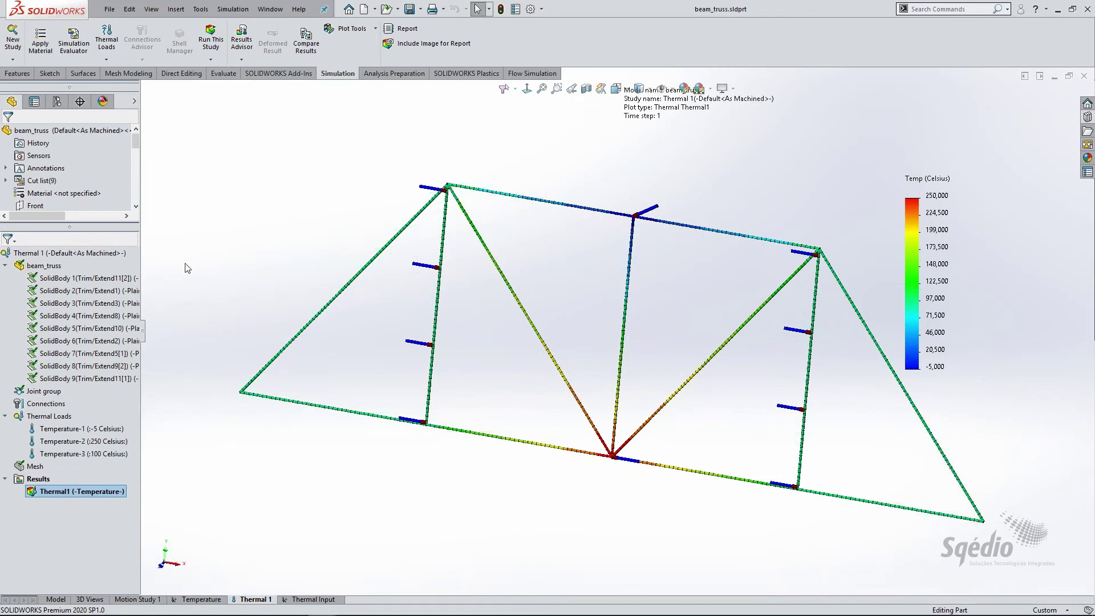
left_click(70, 232)
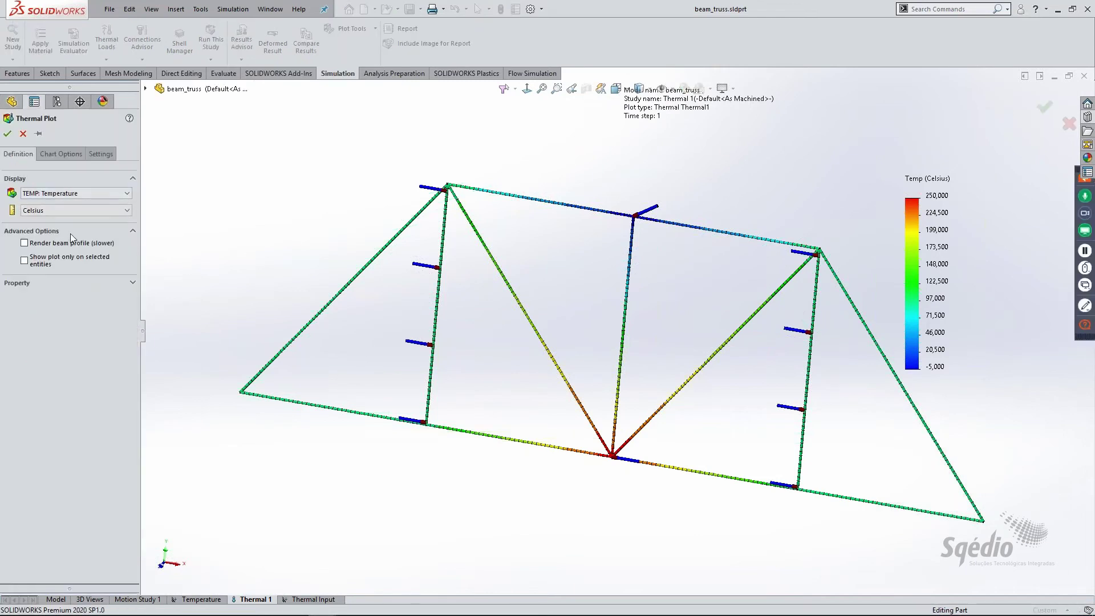
left_click(25, 243)
left_click(7, 134)
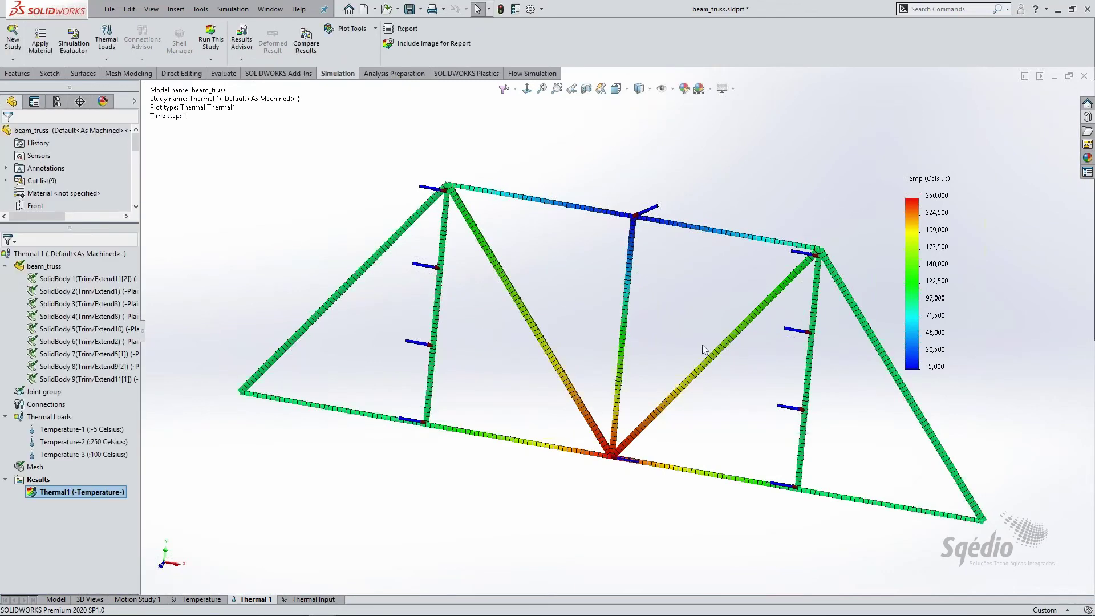
key("ctrl+1")
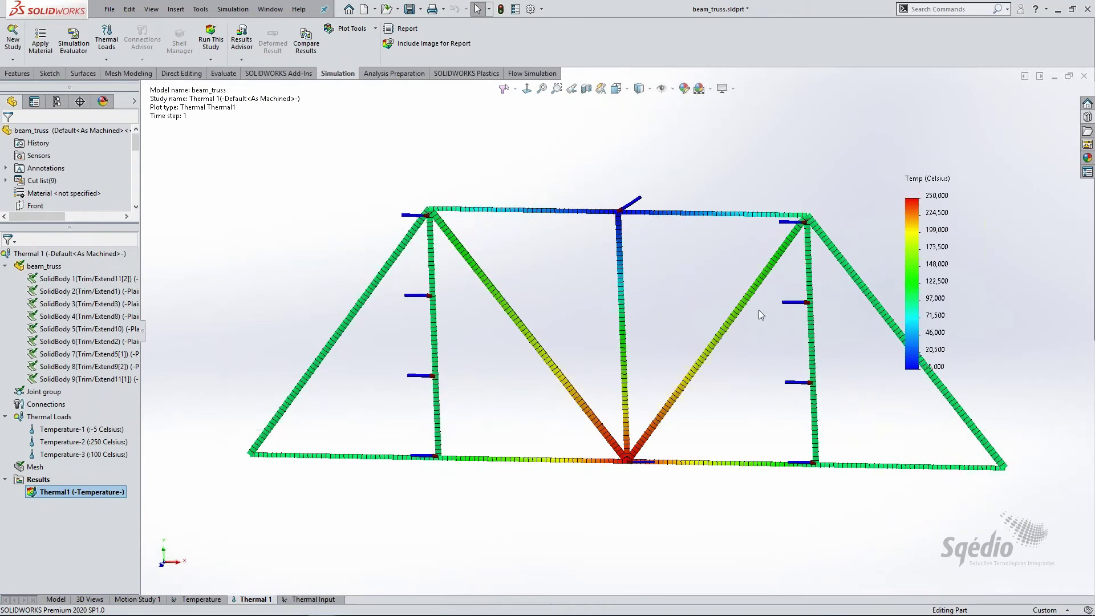
left_click(210, 40)
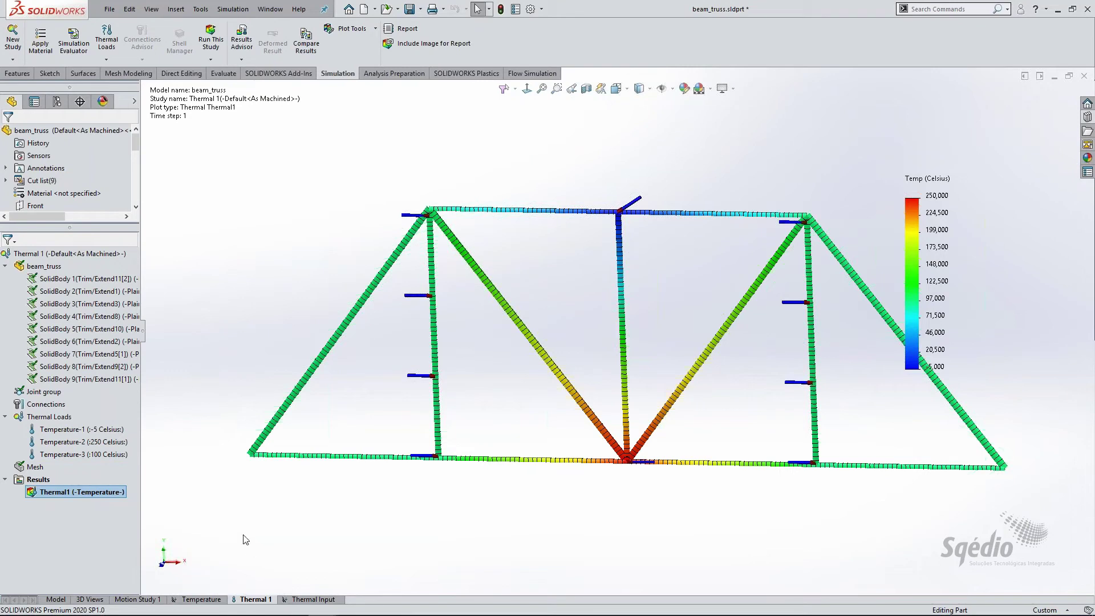
- Activate the Thermal Input study and inspect its gravity load and reference geometry fixture on the truss
left_click(312, 599)
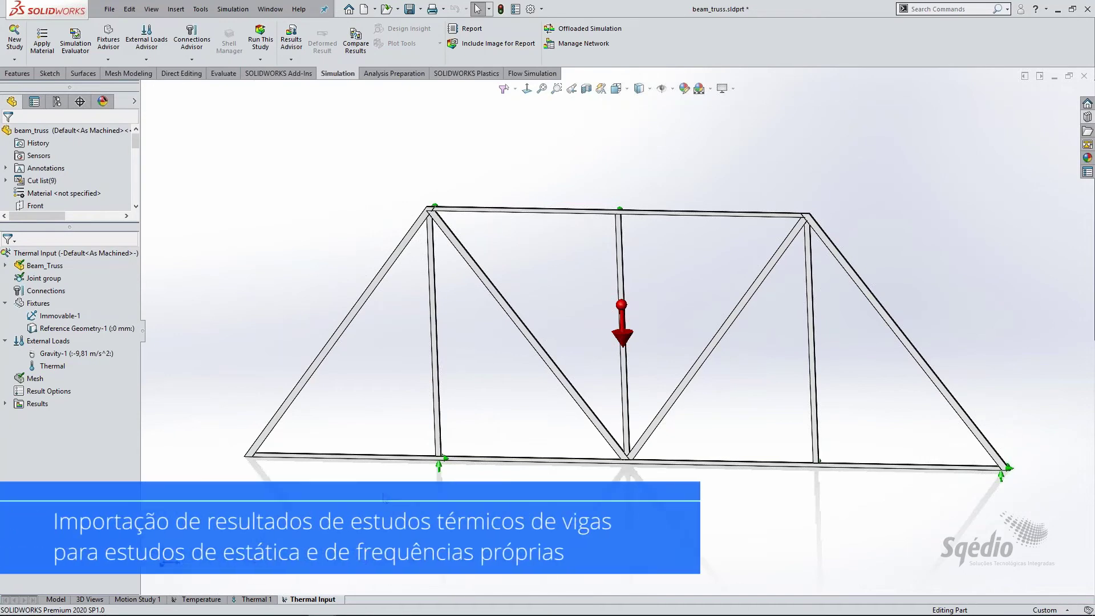
left_click(70, 354)
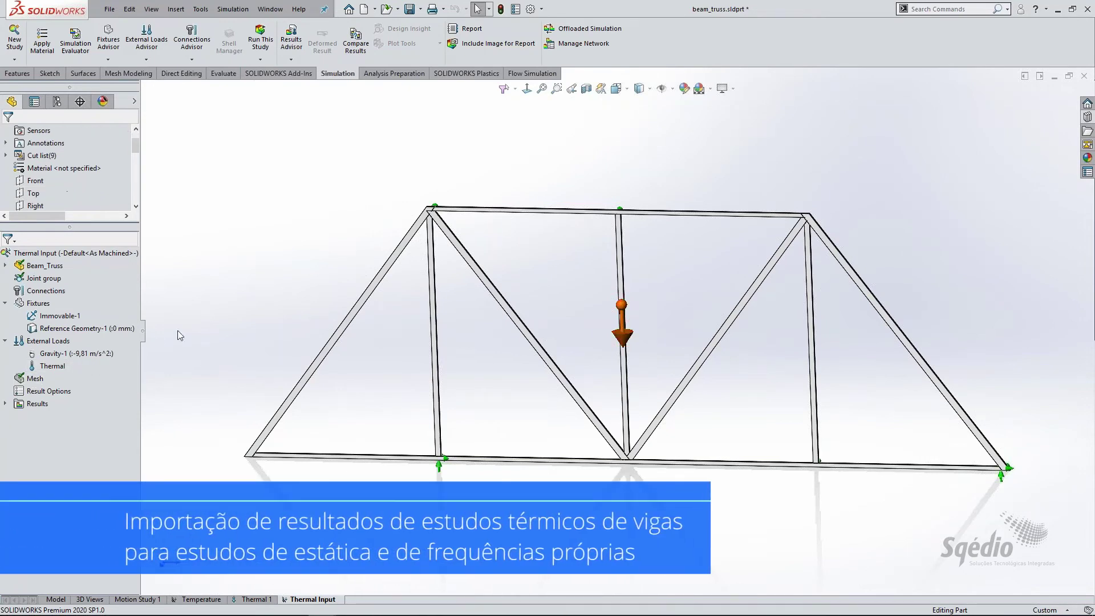
left_click(84, 330)
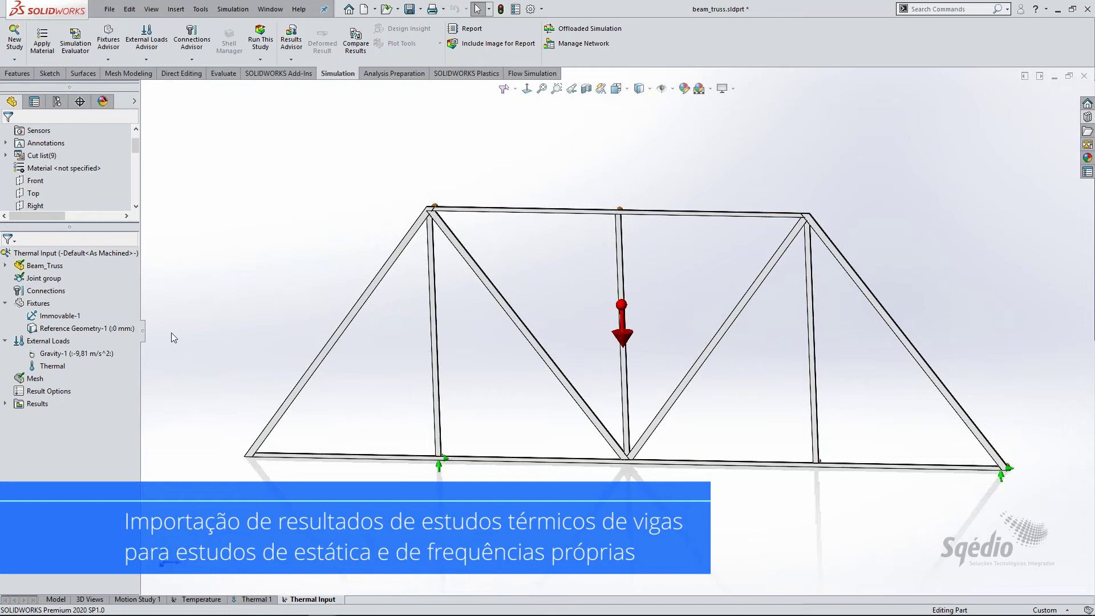
- Review the Flow/Thermal Effects settings behind the Thermal load, including the source thermal study
left_click(48, 366)
left_click(90, 371)
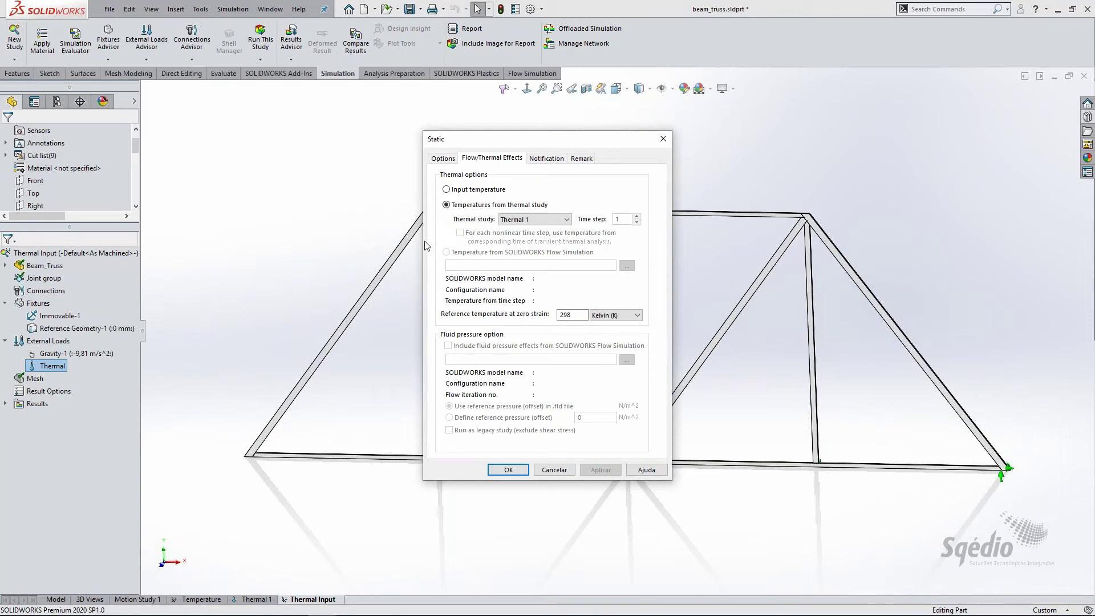
left_click(518, 469)
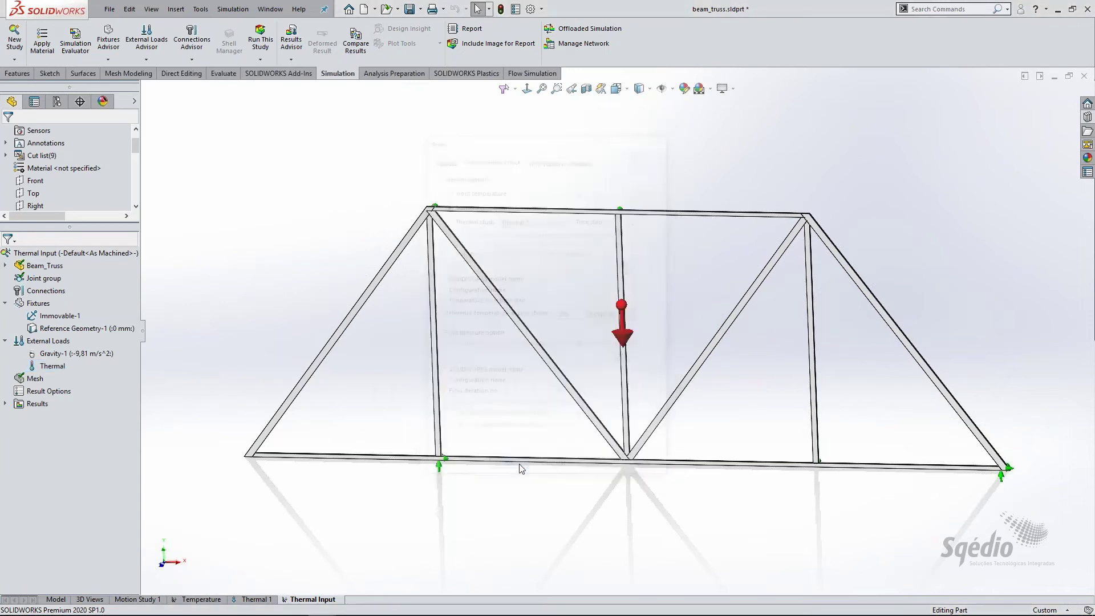
- Display the Displacement1 plot of the Thermal Input study and examine the deformed truss
left_click(5, 403)
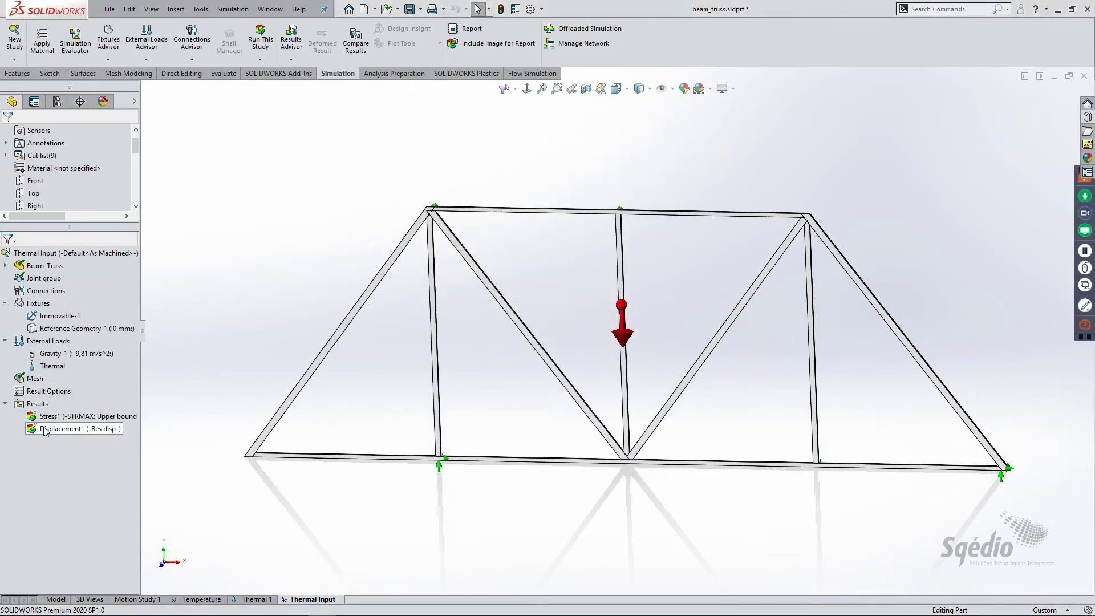
double_click(45, 427)
mouse_move(678, 333)
middle_mouse_down()
mouse_move(658, 363)
mouse_move(673, 345)
middle_mouse_up()
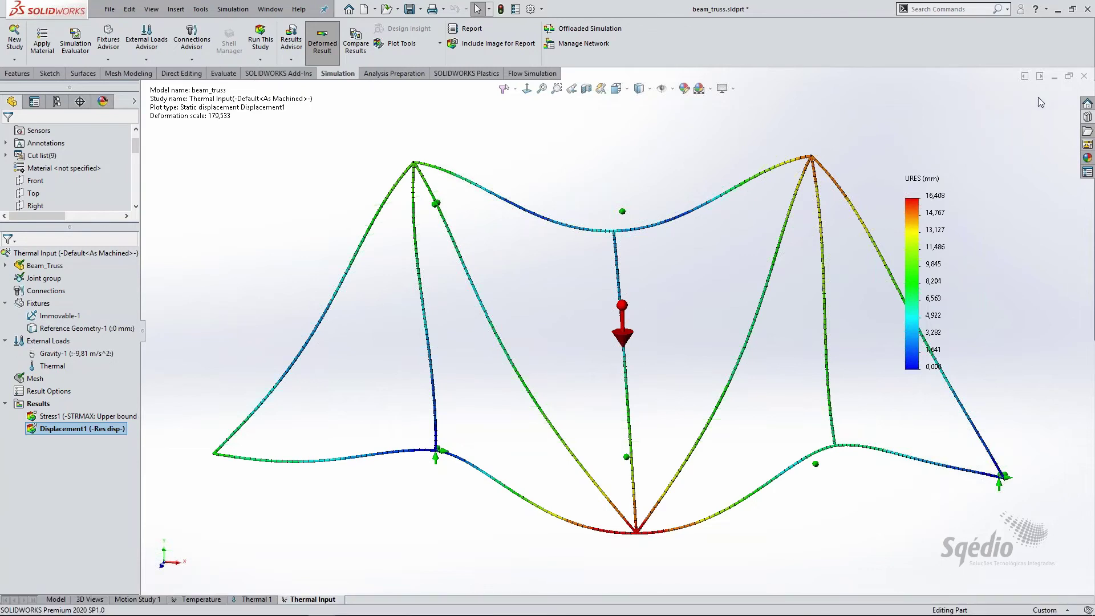
- Close the beam truss part without saving its changes
left_click(1082, 76)
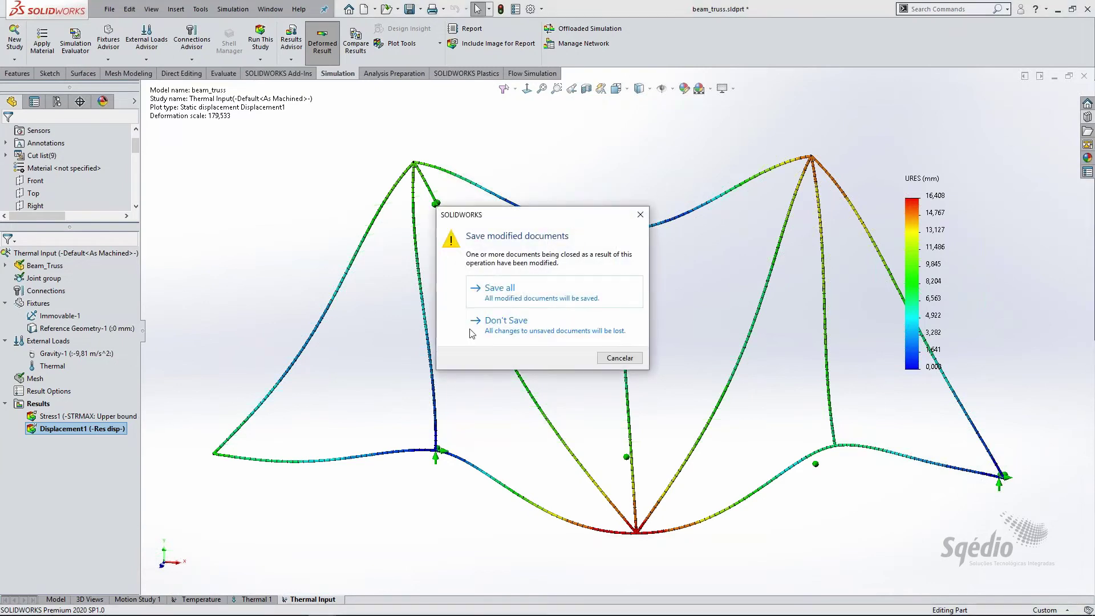
left_click(498, 330)
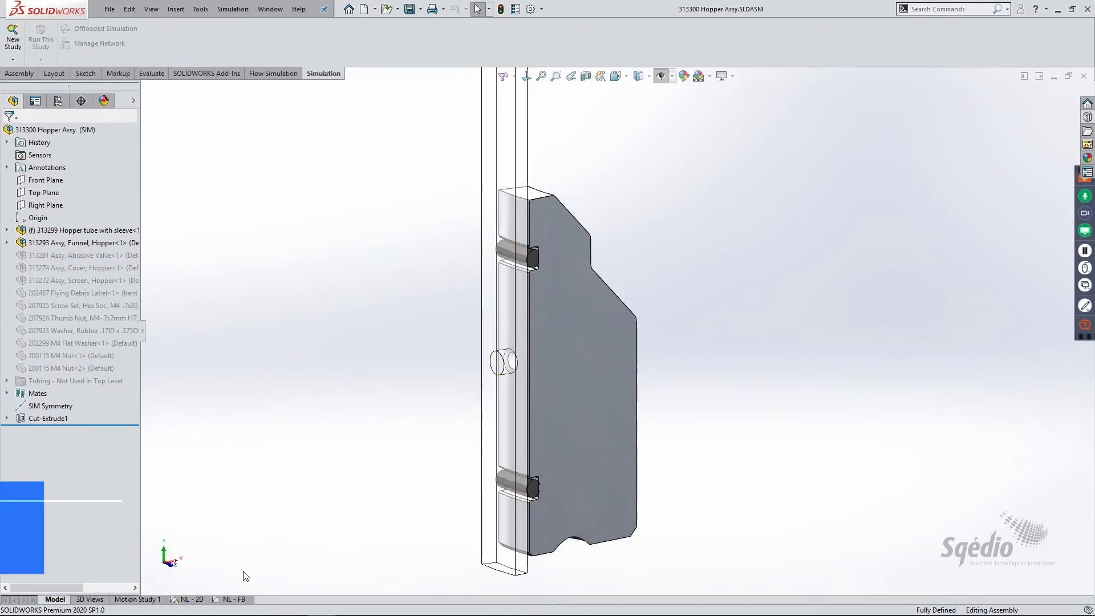
- Activate the hopper assembly's NL - FB study, display its Stress1 von Mises plot and examine the upper contact between tube and funnel
left_click(234, 599)
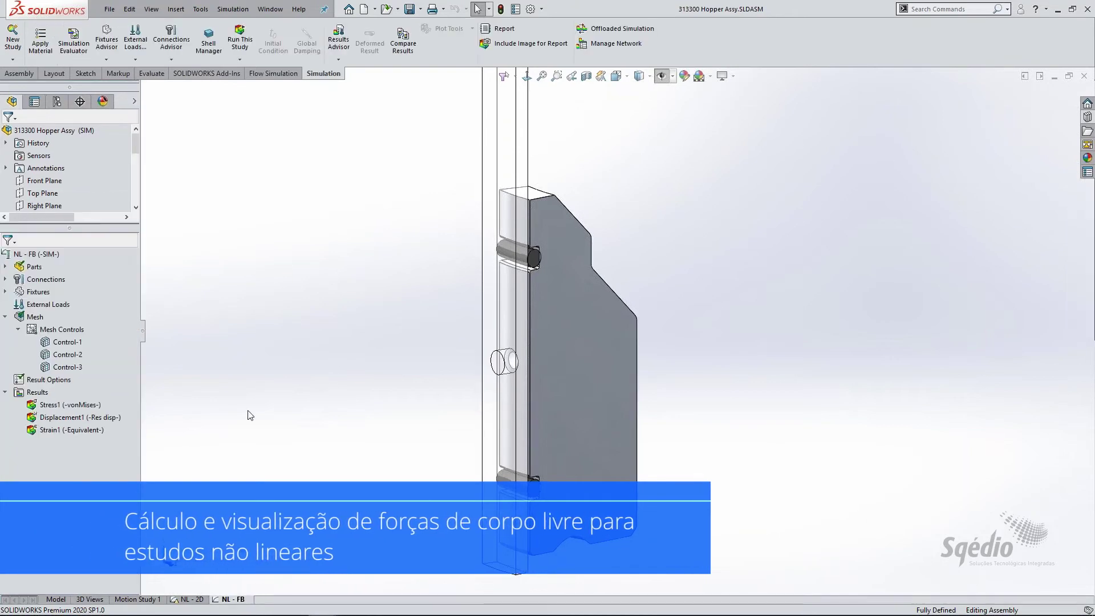
double_click(60, 406)
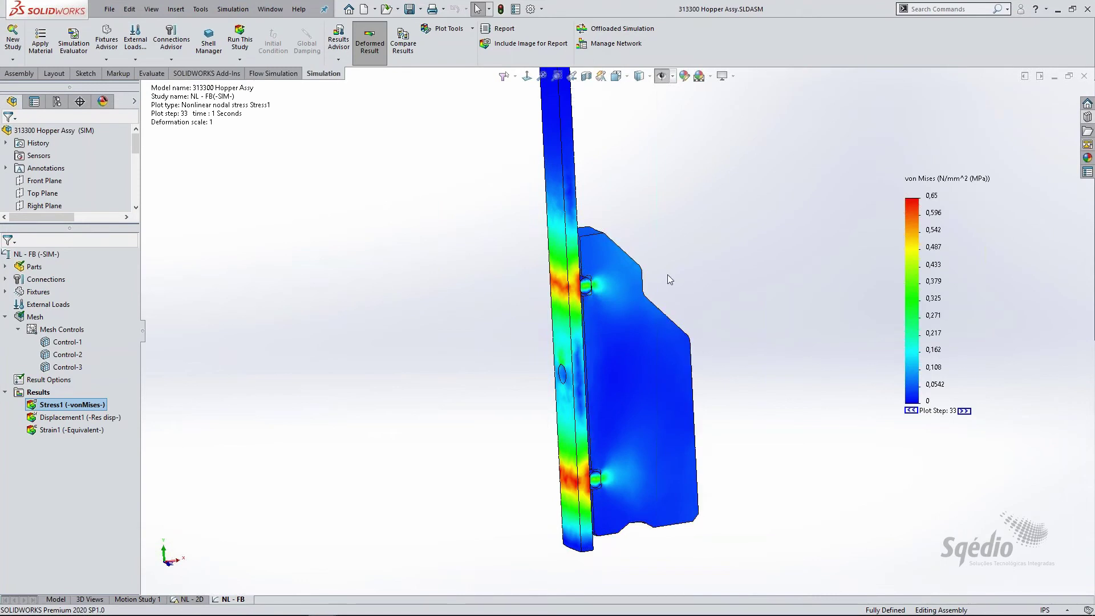
scroll(556, 299, "down", 5)
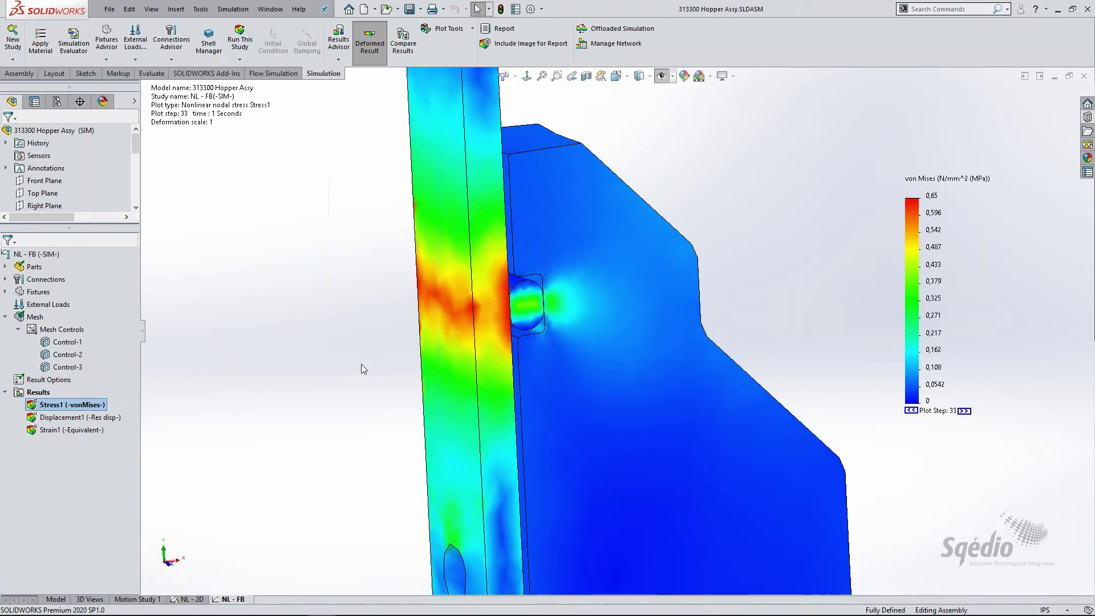
middle_click_drag(361, 364, 340, 331)
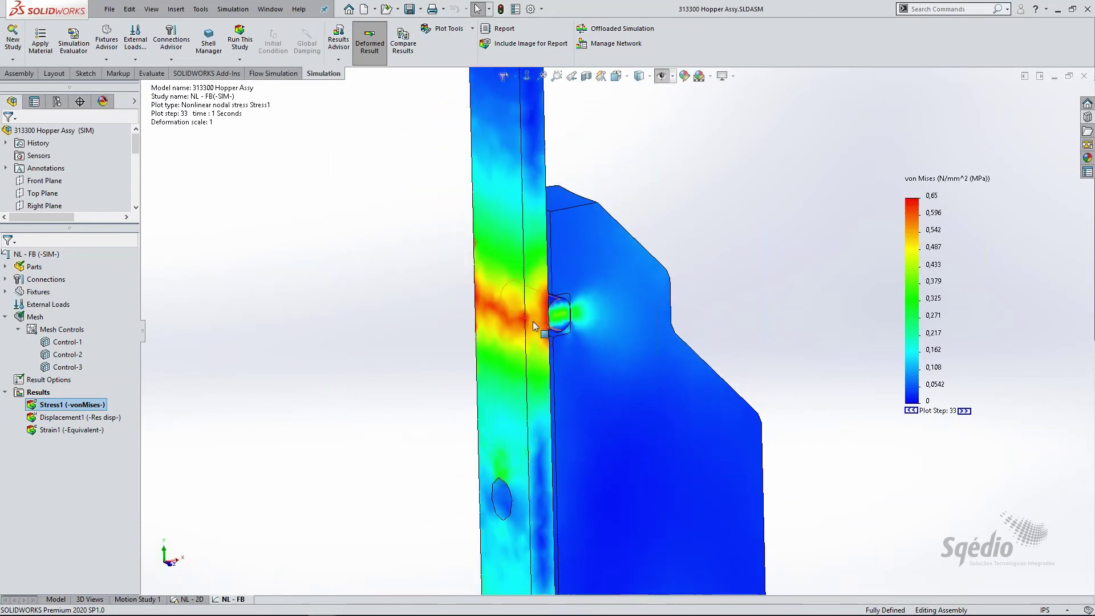
- Review the NL - FB study's nonlinear solution properties, including the Compute free body forces option, without changing them
left_click(80, 342)
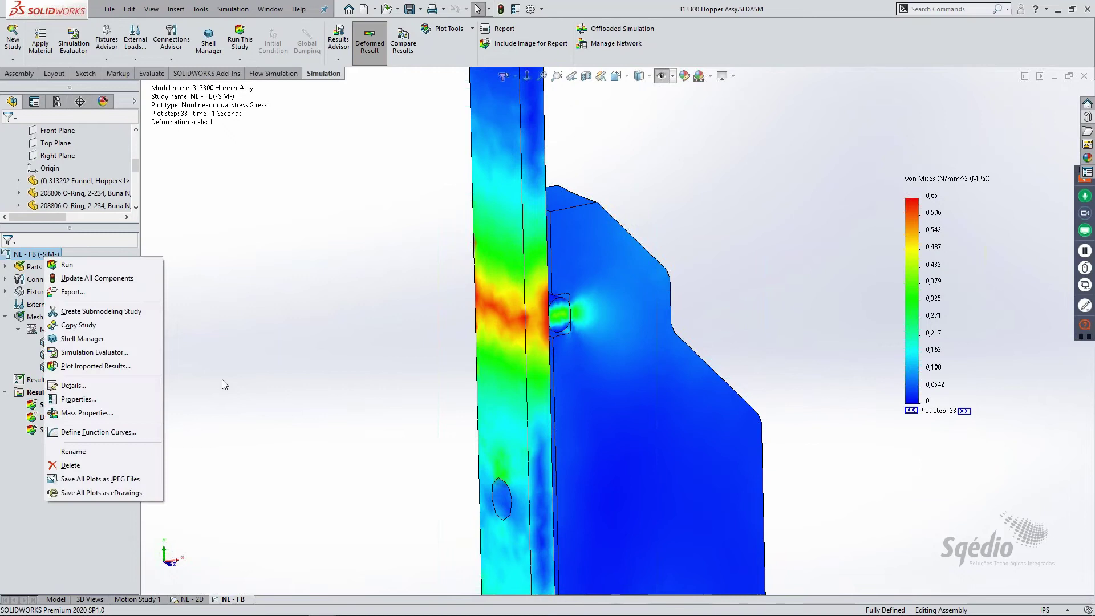
left_click(117, 399)
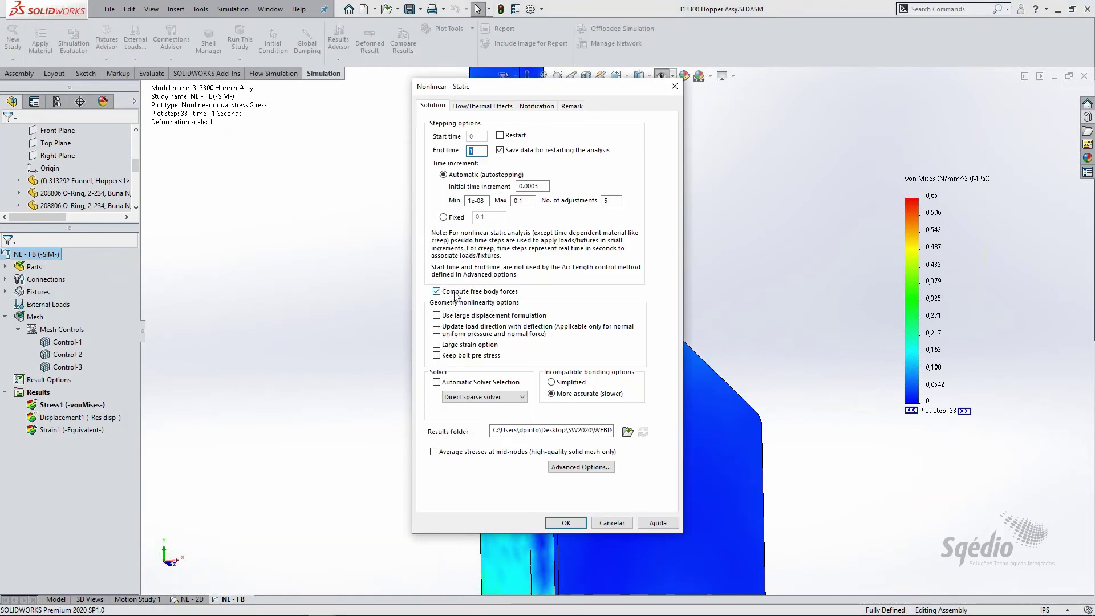
left_click(612, 522)
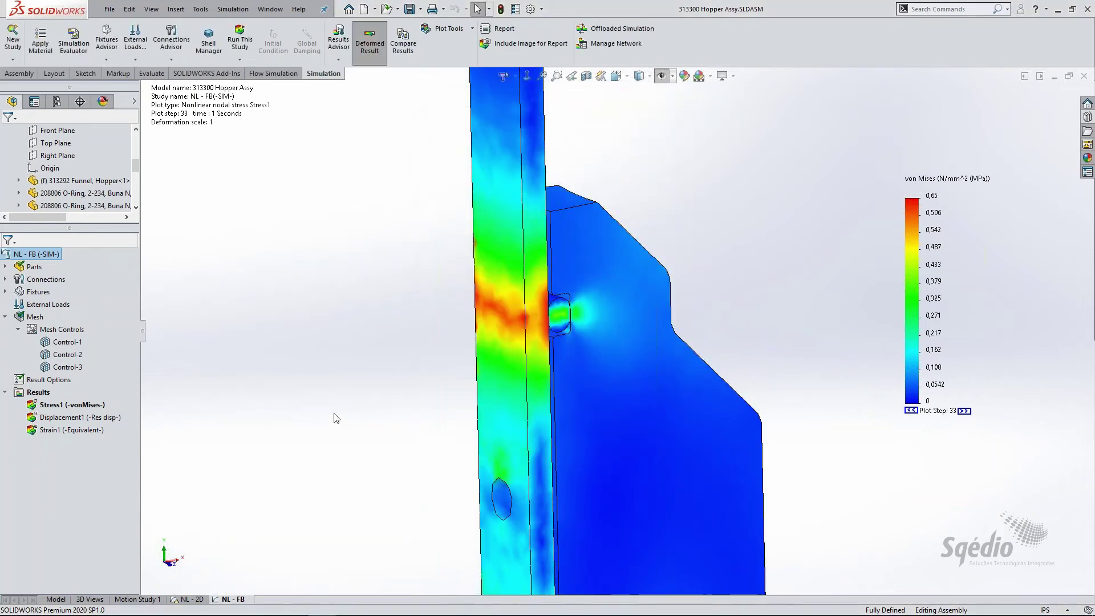
- List the free body forces on the upper and lower O-ring bodies at plot step 33 using the Result Force tool
scroll(336, 418, "up", 2)
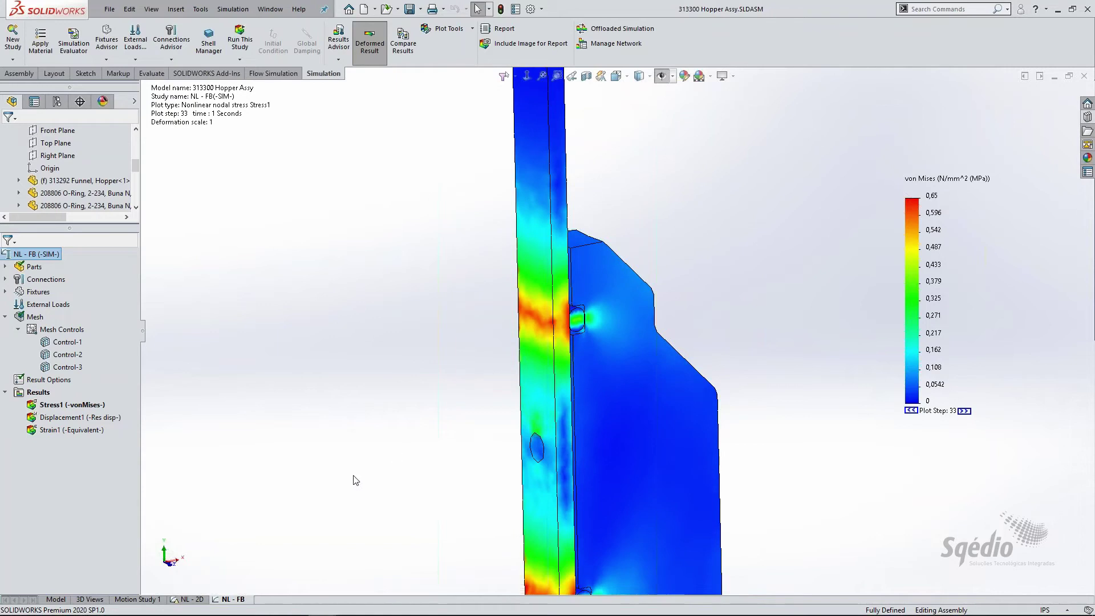
right_click(49, 396)
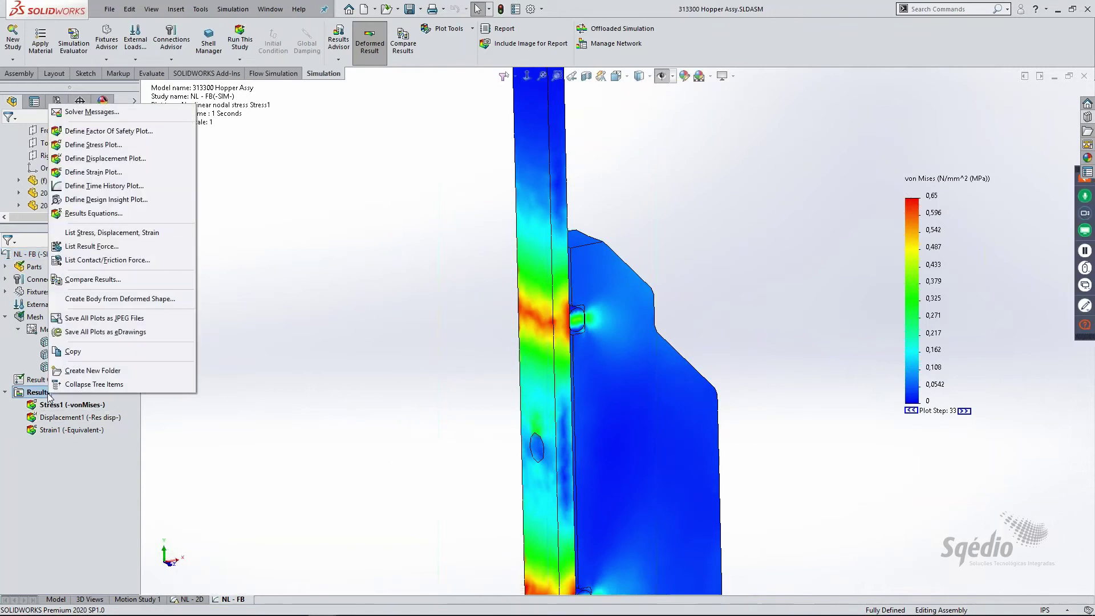
left_click(91, 245)
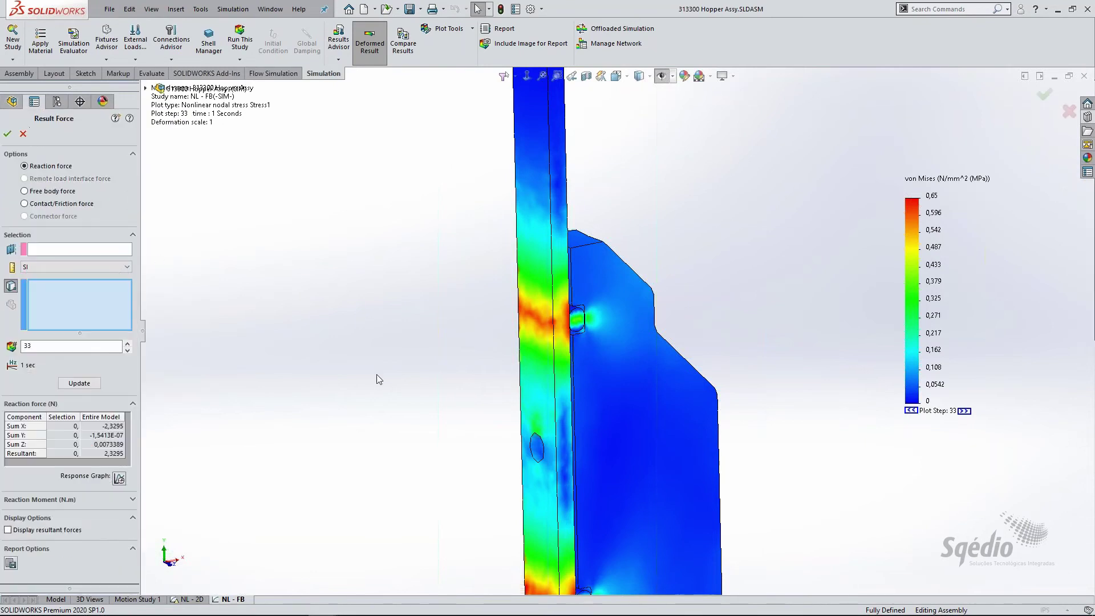
left_click(30, 192)
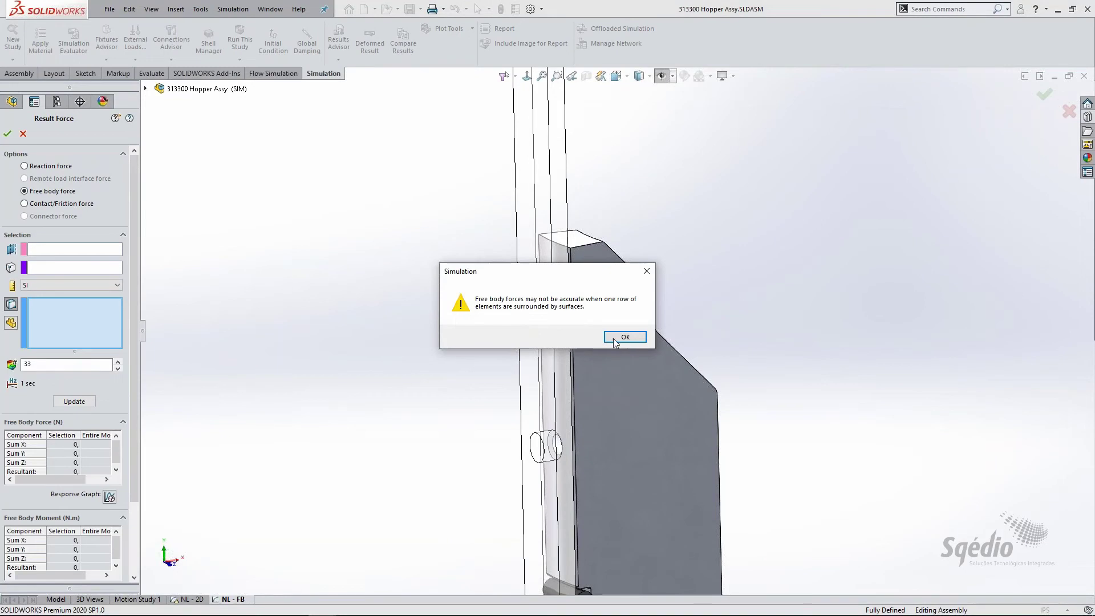
left_click(624, 337)
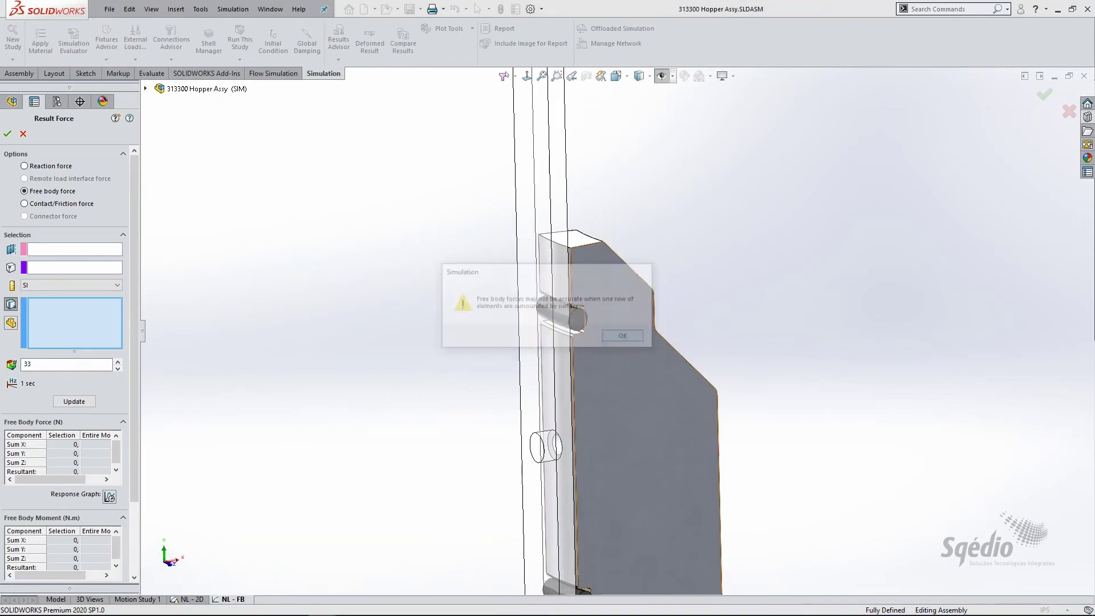
left_click(11, 323)
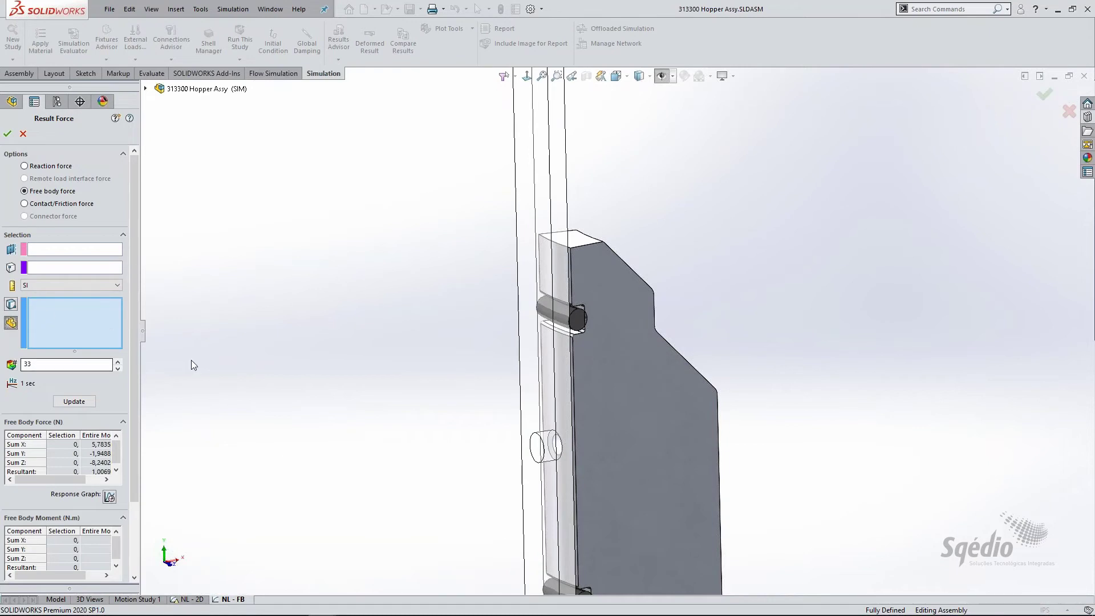
left_click(579, 327)
scroll(587, 399, "up", 3)
left_click(598, 488)
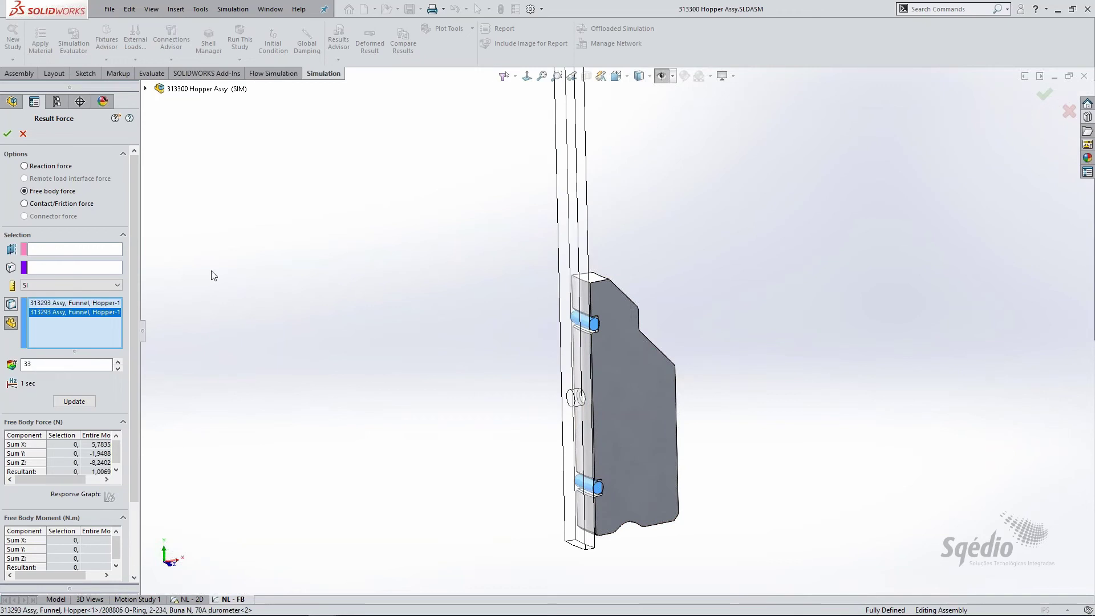
left_click(74, 401)
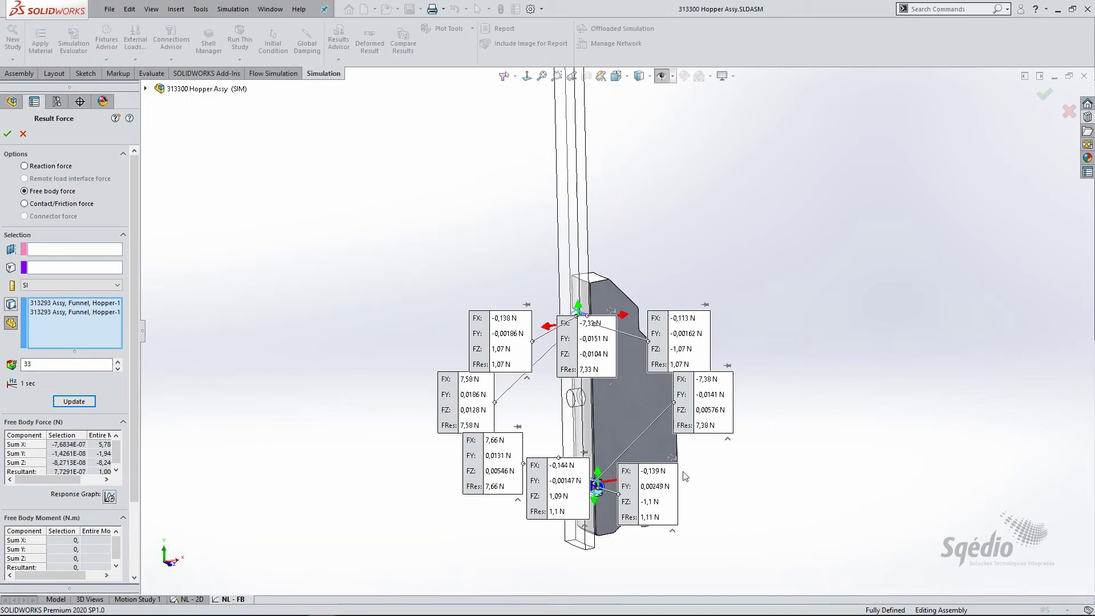
left_click(14, 136)
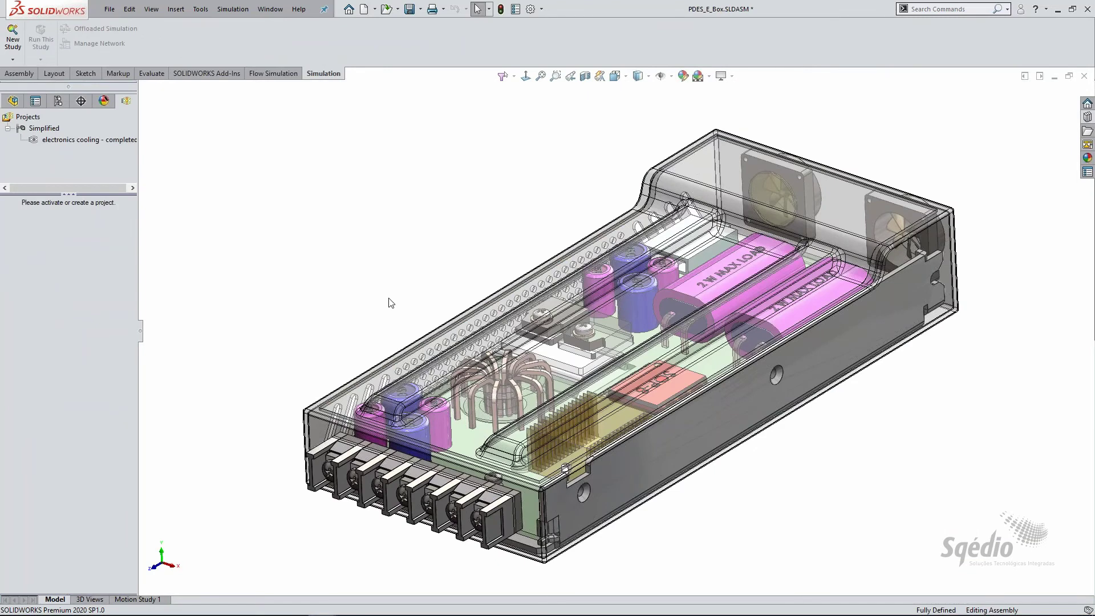
- Inspect the PDES_E_Box electronics enclosure and activate its "electronics cooling - completed" flow project
middle_click_drag(390, 296, 403, 320)
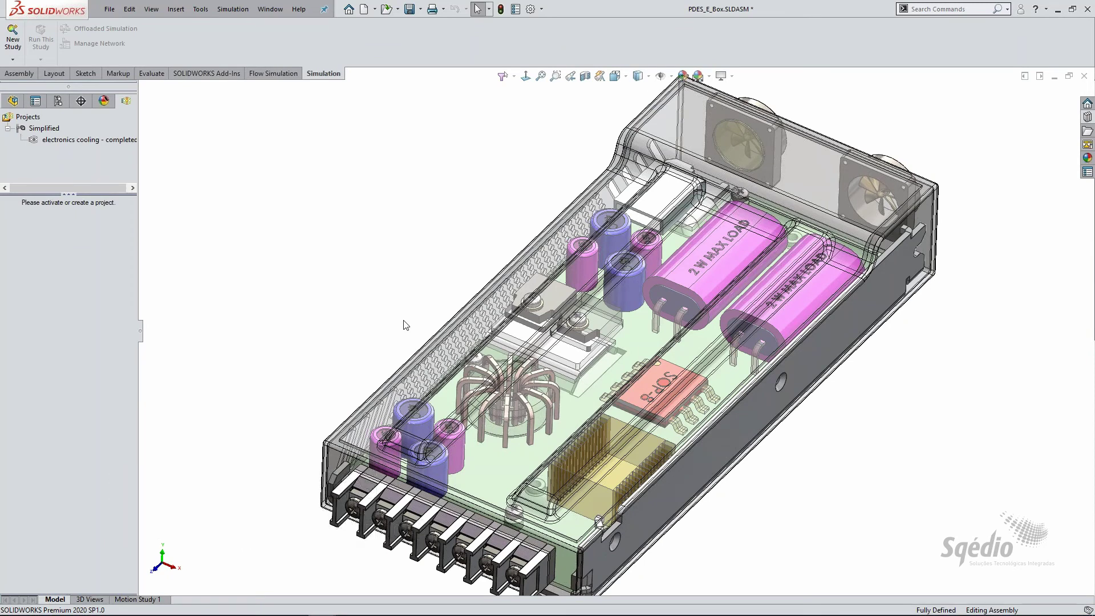
mouse_move(411, 268)
middle_mouse_down()
mouse_move(405, 245)
mouse_move(420, 286)
middle_mouse_up()
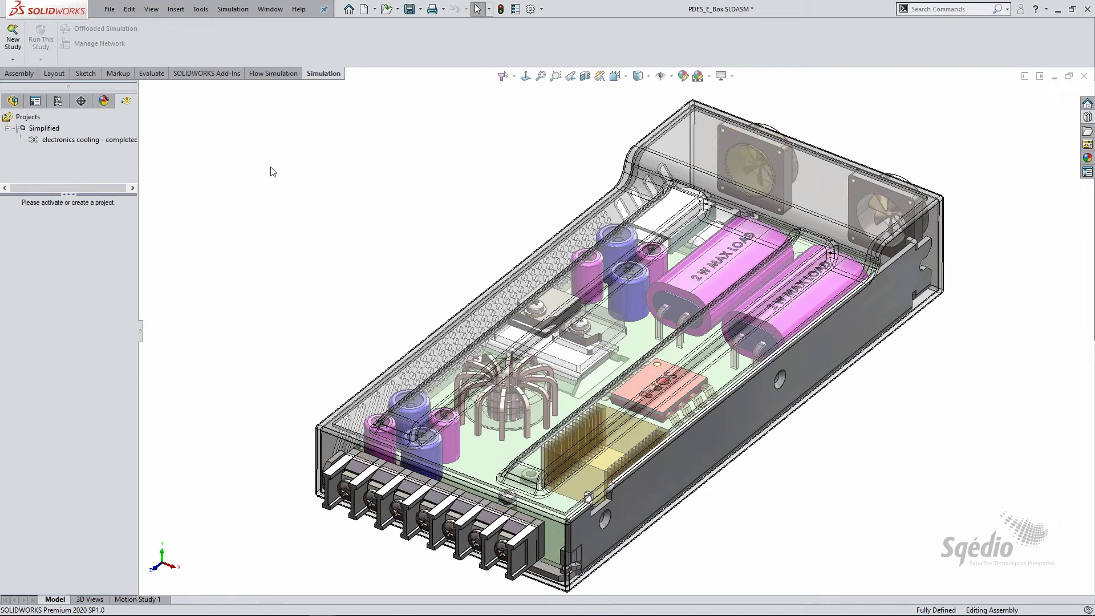
middle_click_drag(465, 260, 573, 288)
scroll(527, 337, "down", 2)
scroll(604, 365, "up", 2)
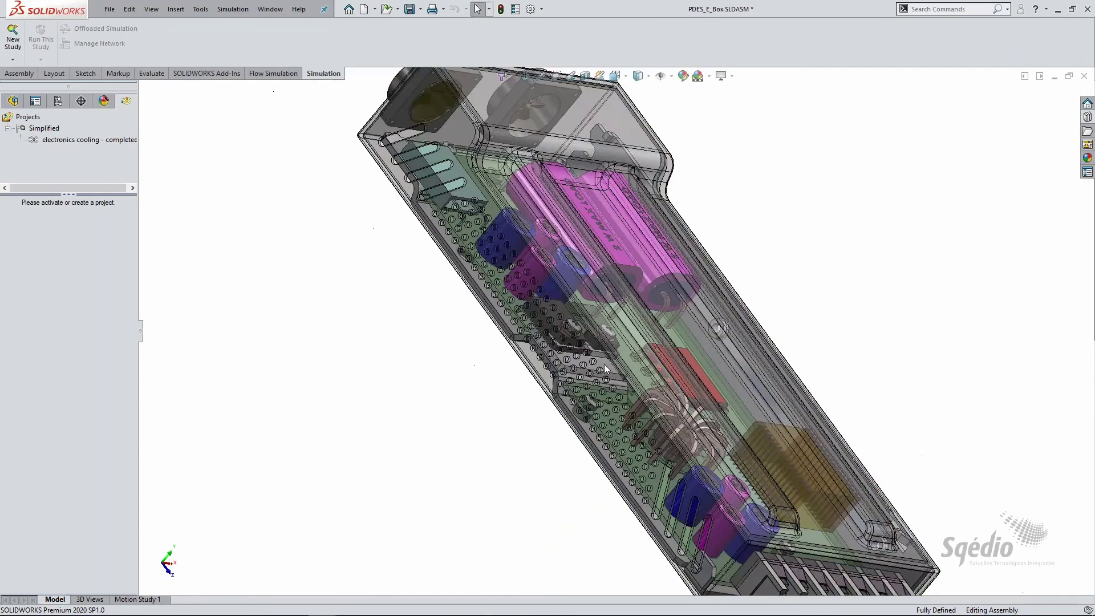
middle_click_drag(604, 365, 500, 333)
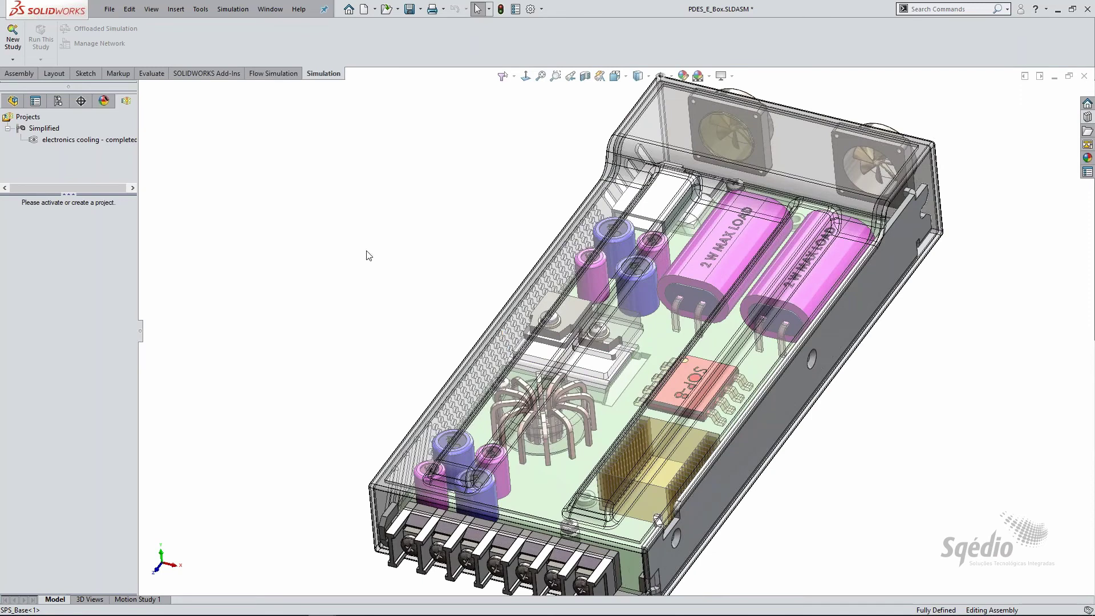
double_click(112, 141)
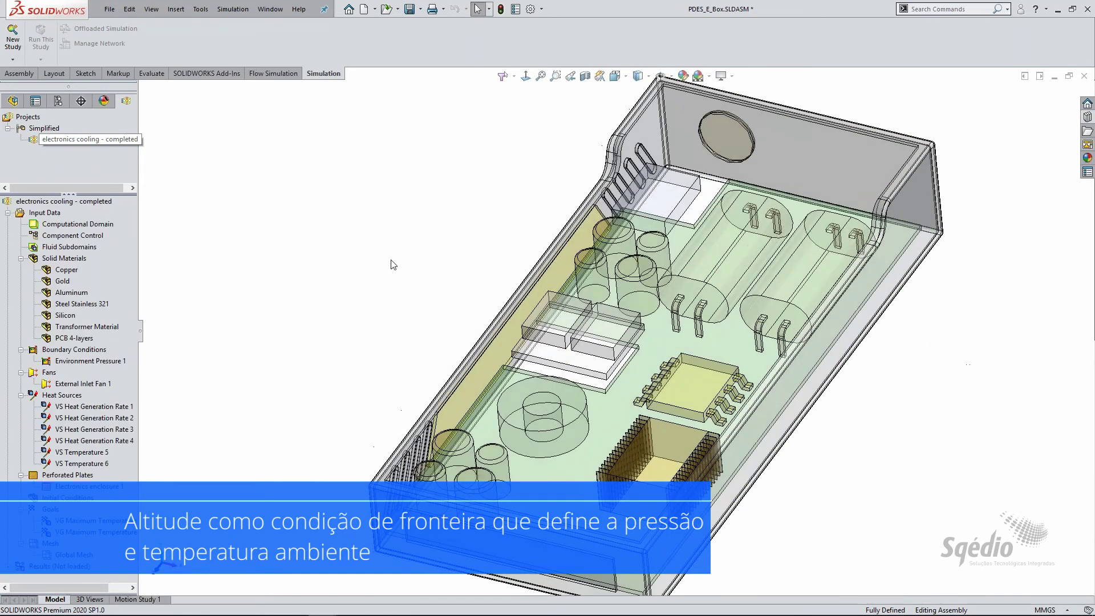
- Show the initial conditions in the flow project's General Settings, keeping the enclosure model in view
middle_click_drag(387, 246, 505, 233)
scroll(492, 225, "down", 1)
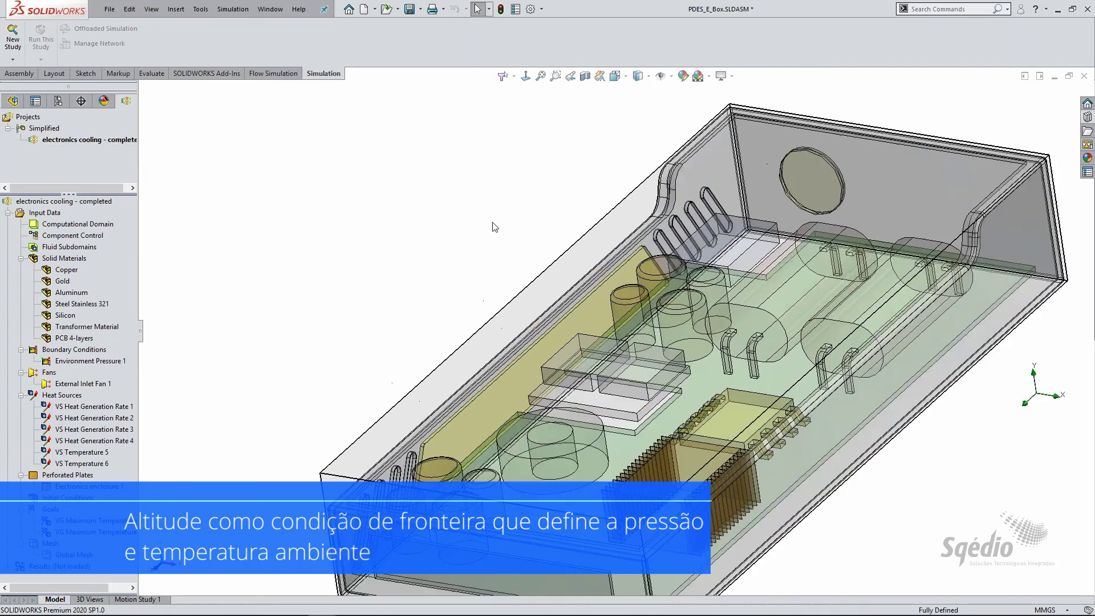
right_click(74, 203)
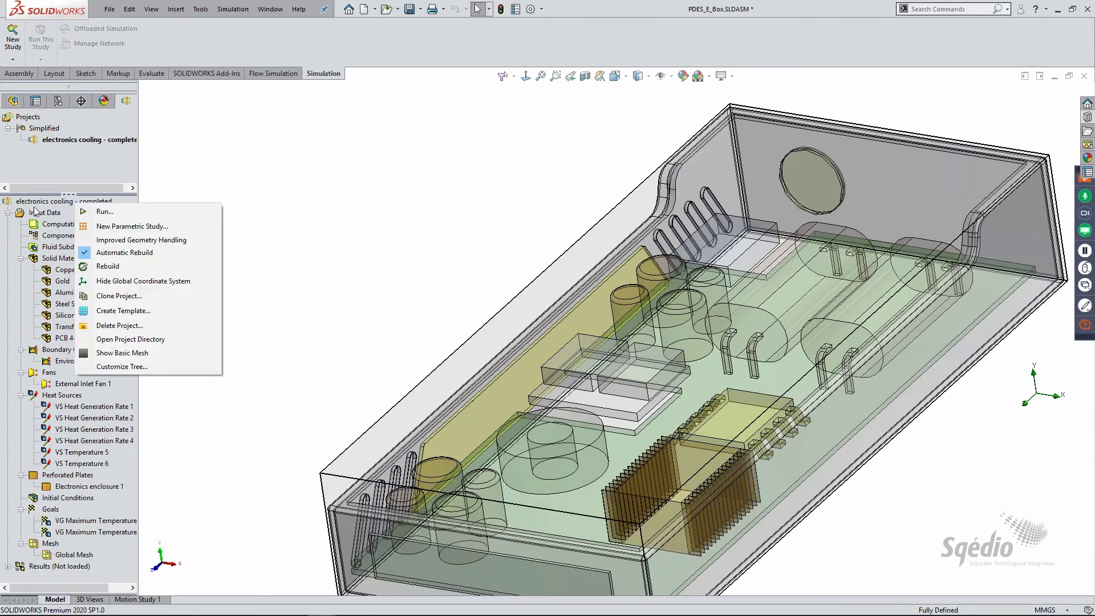
right_click(38, 214)
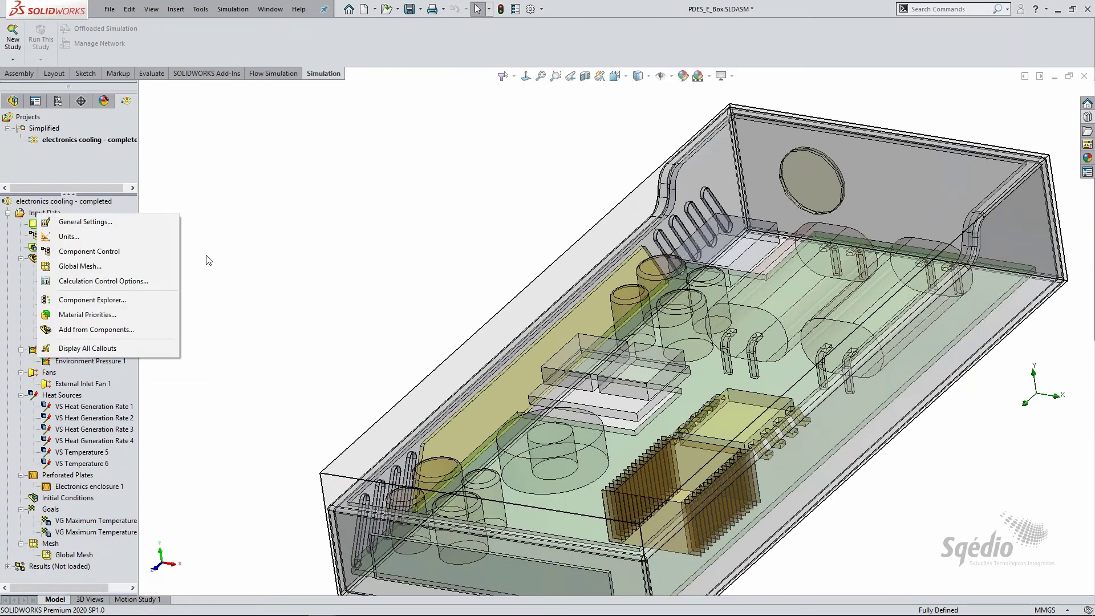
left_click(329, 258)
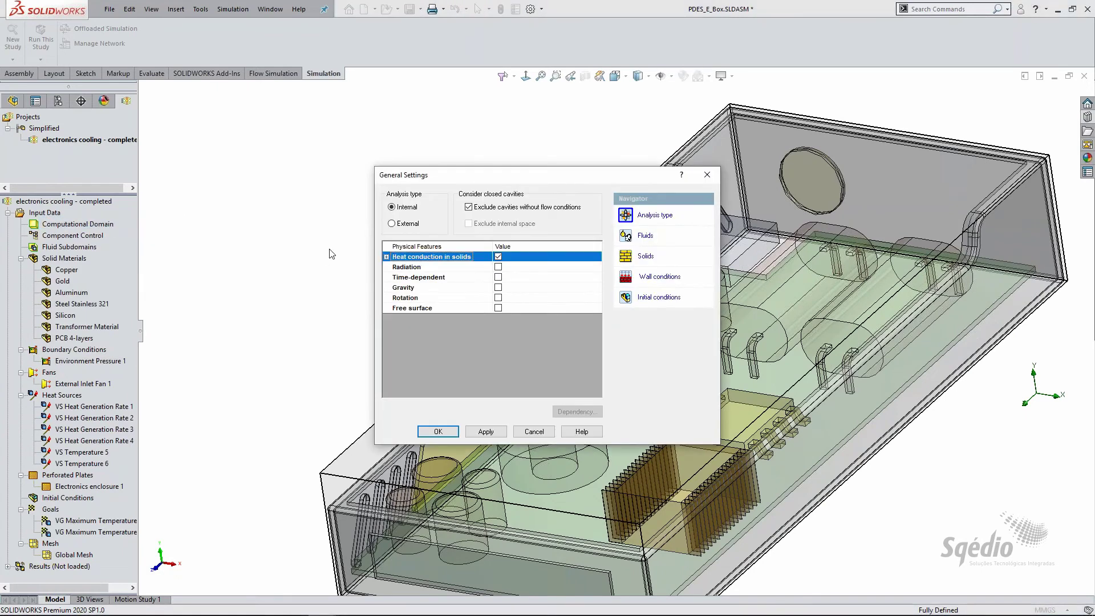
left_click(633, 298)
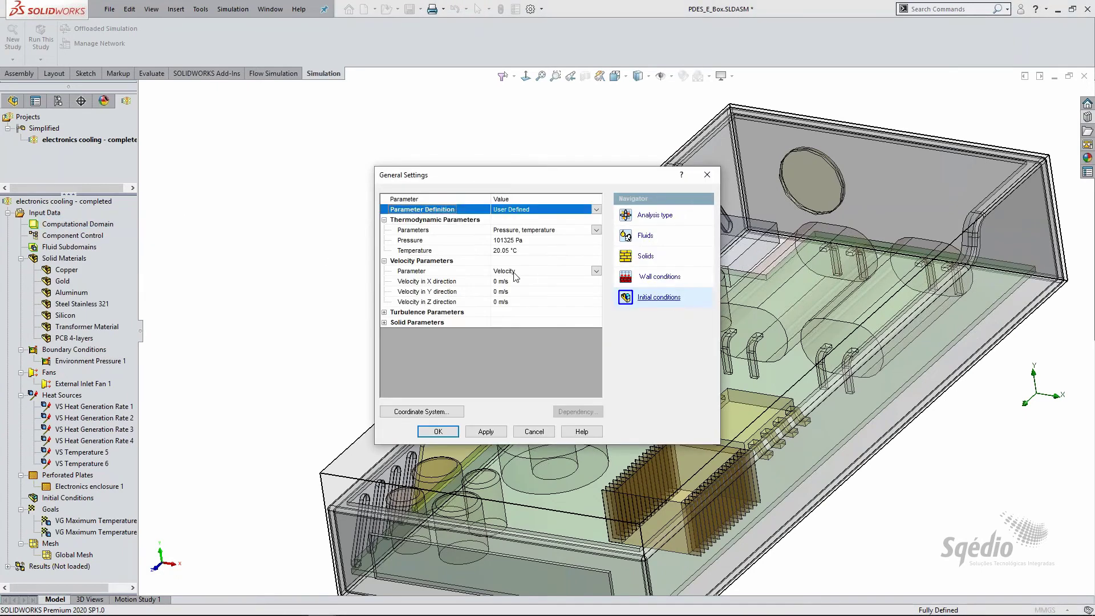
left_click_drag(526, 180, 329, 105)
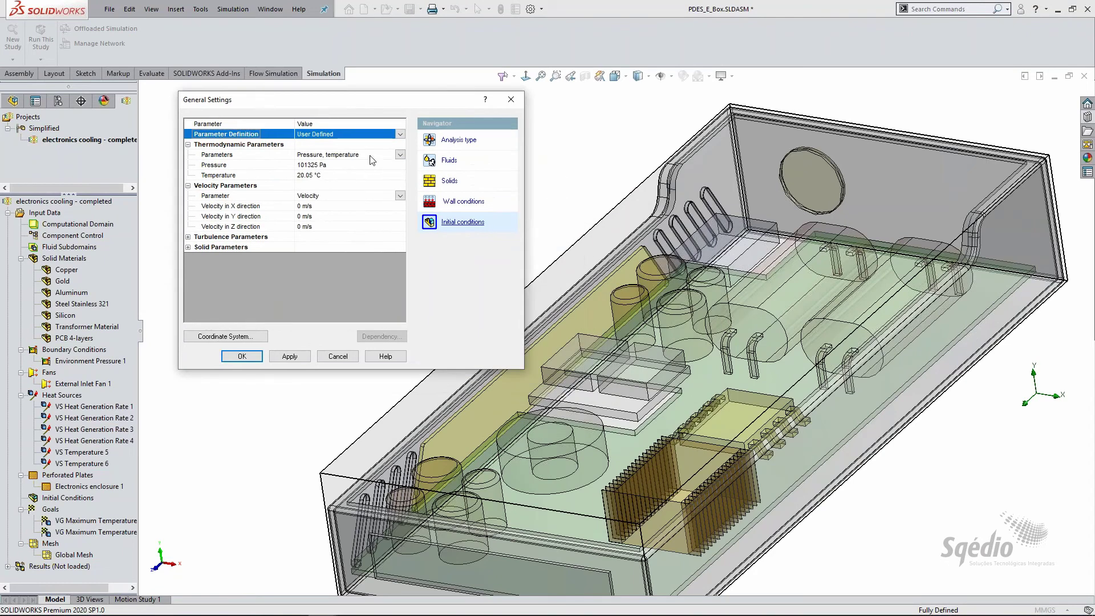
- Define the initial thermodynamic parameters by Altitude with a value of 100 m, and discard the changes
left_click(401, 155)
left_click(401, 155)
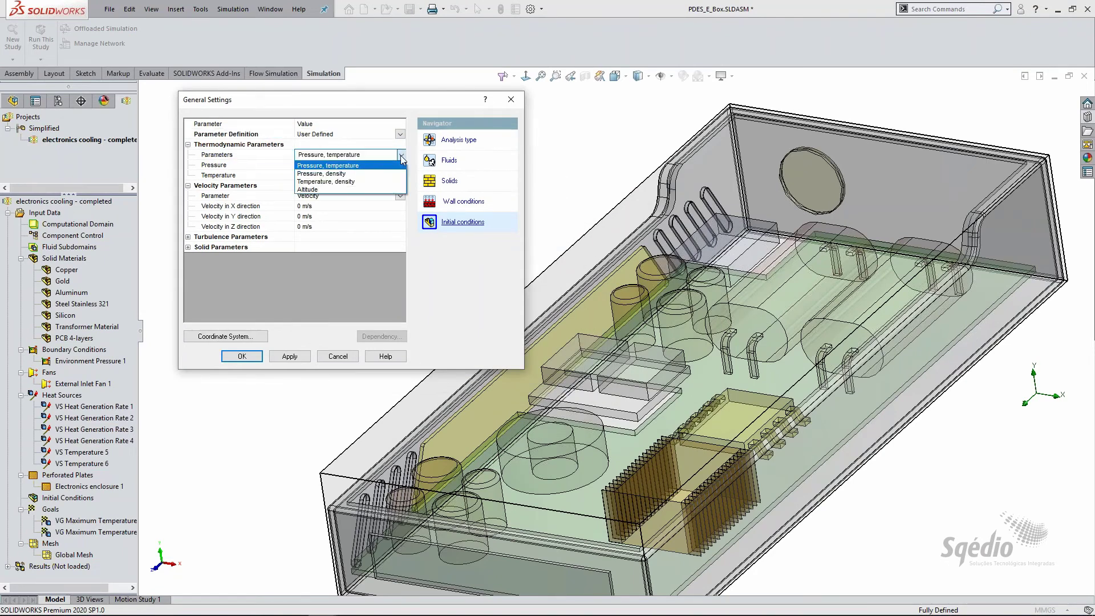
left_click(352, 190)
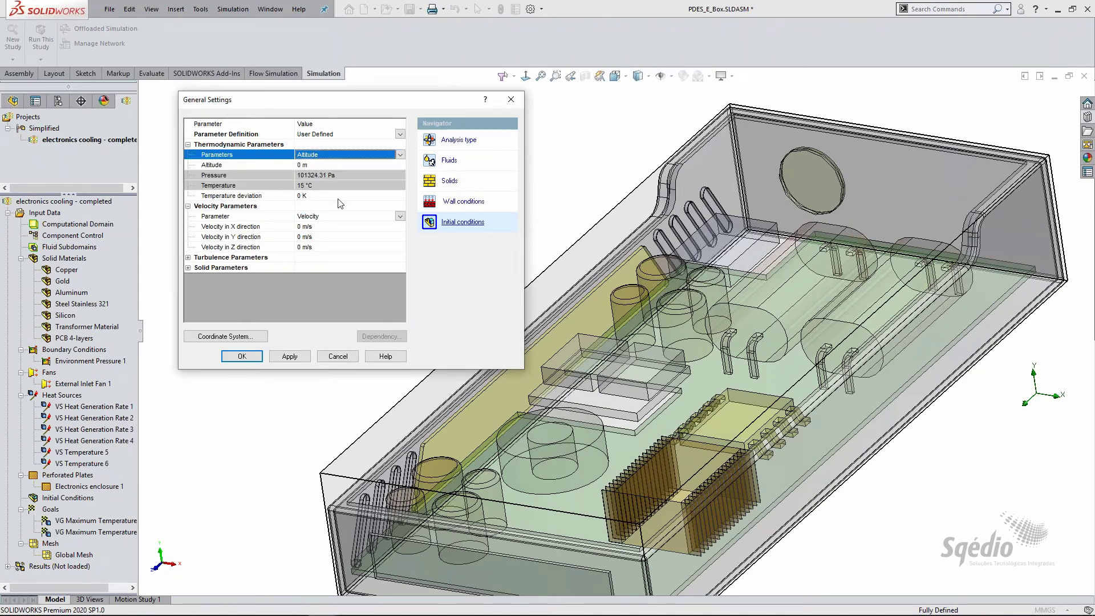
left_click(299, 165)
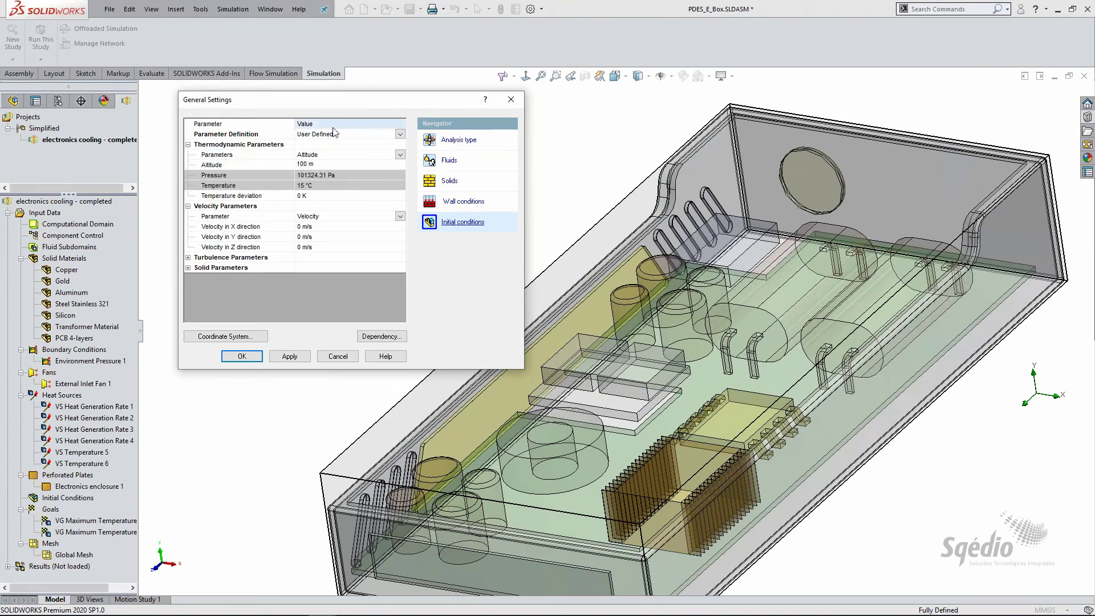
left_click(355, 206)
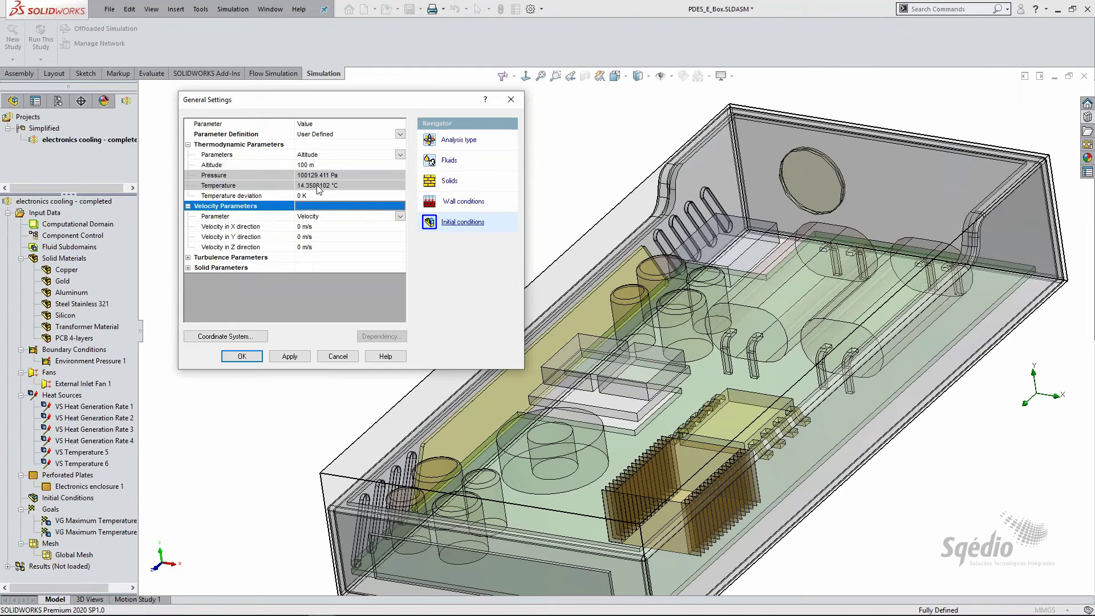
left_click(344, 358)
- Open the definition of External Inlet Fan 1 and examine its derating factor and fan curve
middle_click_drag(293, 312, 301, 285)
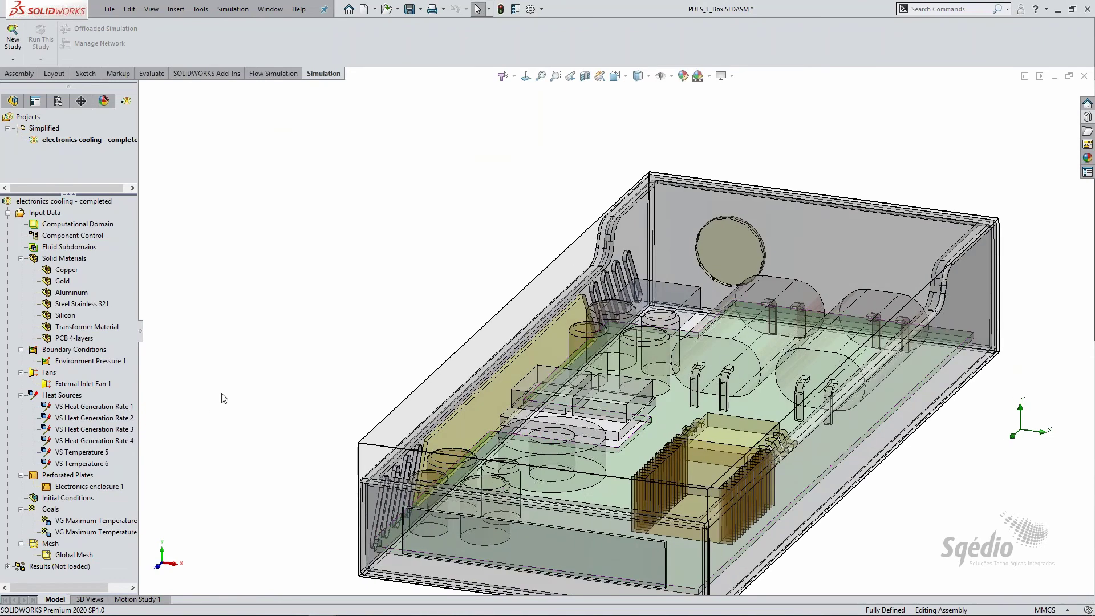
right_click(94, 386)
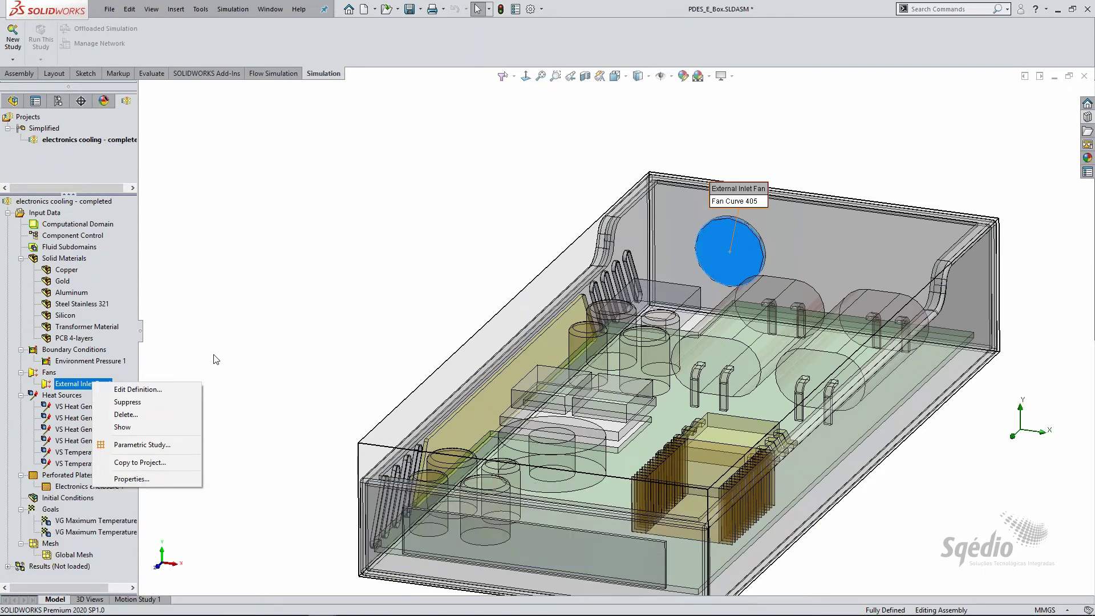
left_click(168, 388)
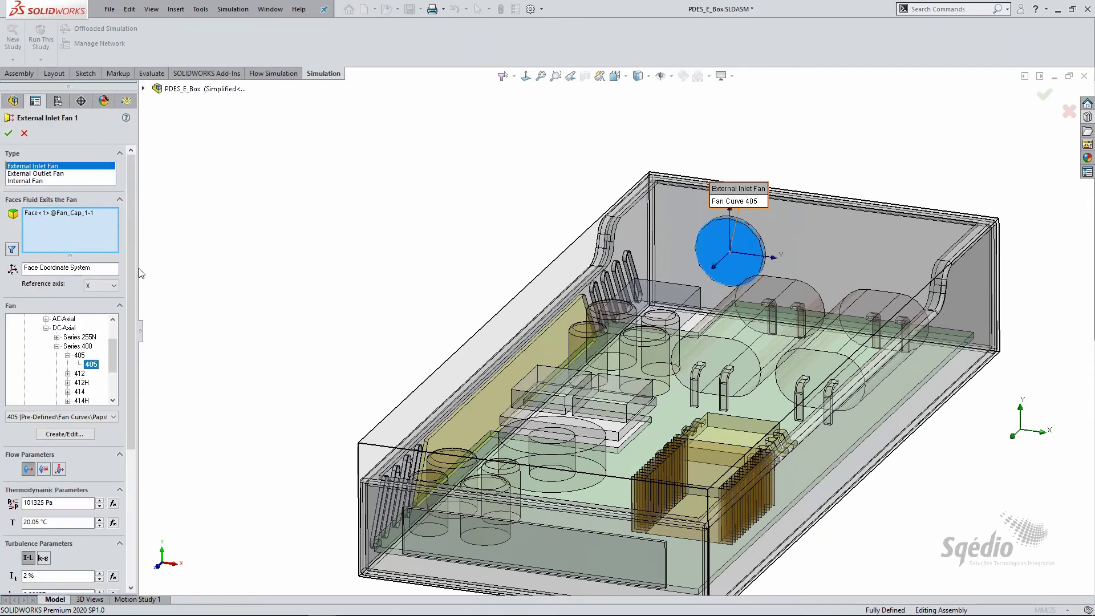
left_click_drag(138, 269, 253, 397)
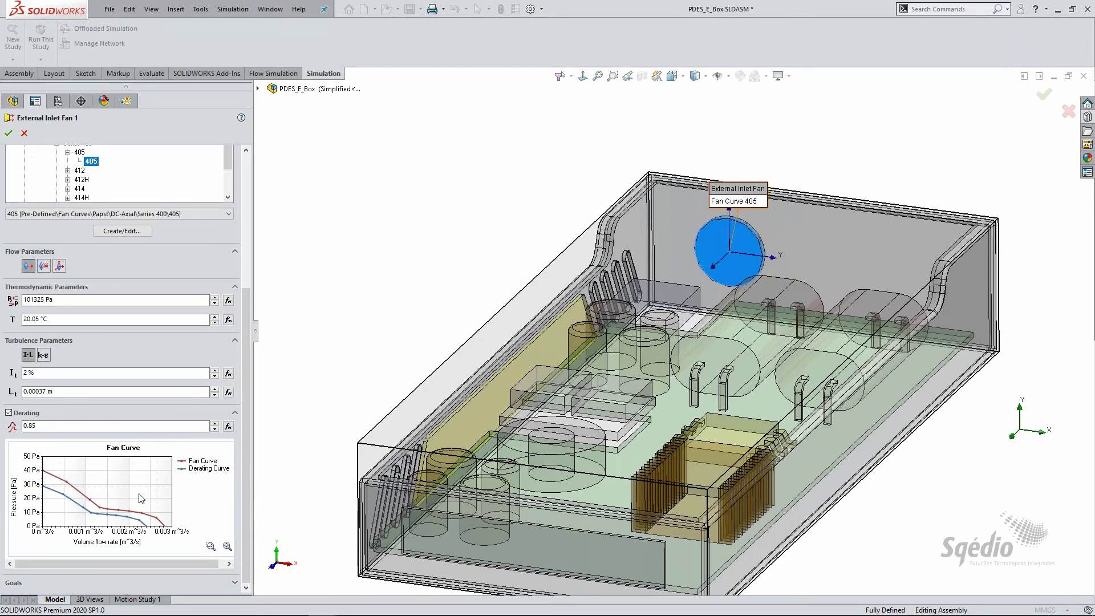
- Set the inlet fan's derating factor to 0.75, refresh the derating curve, and discard the change
left_click(43, 426)
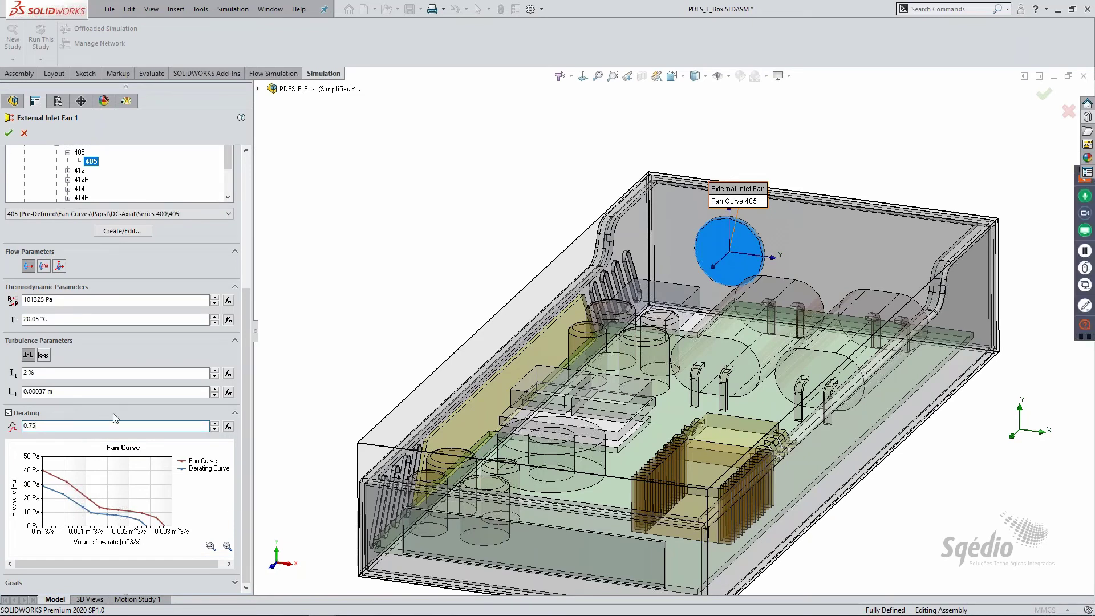
left_click(114, 392)
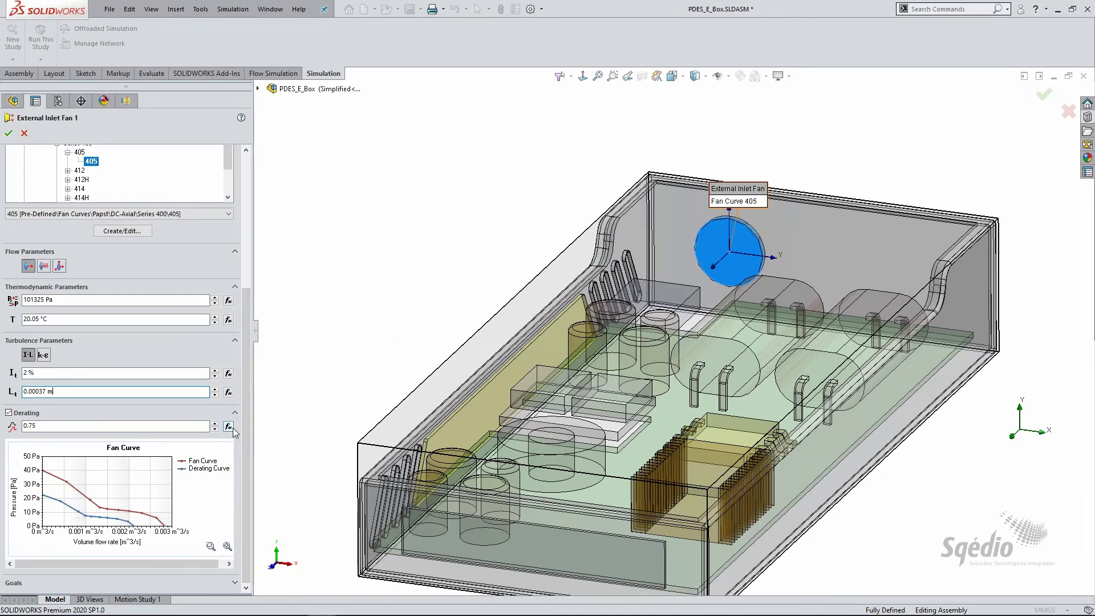
left_click(24, 134)
- Open the definition of the VS Heat Generation Rate 1 heat source applied to the two capacitors
scroll(451, 252, "up", 1)
middle_click_drag(451, 252, 432, 265)
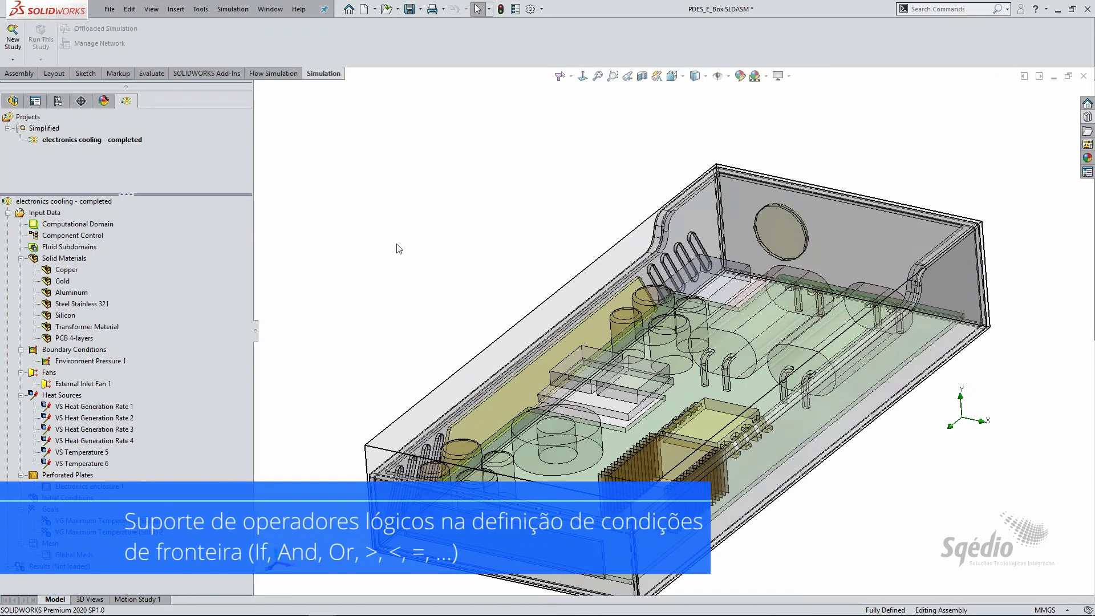
right_click(108, 409)
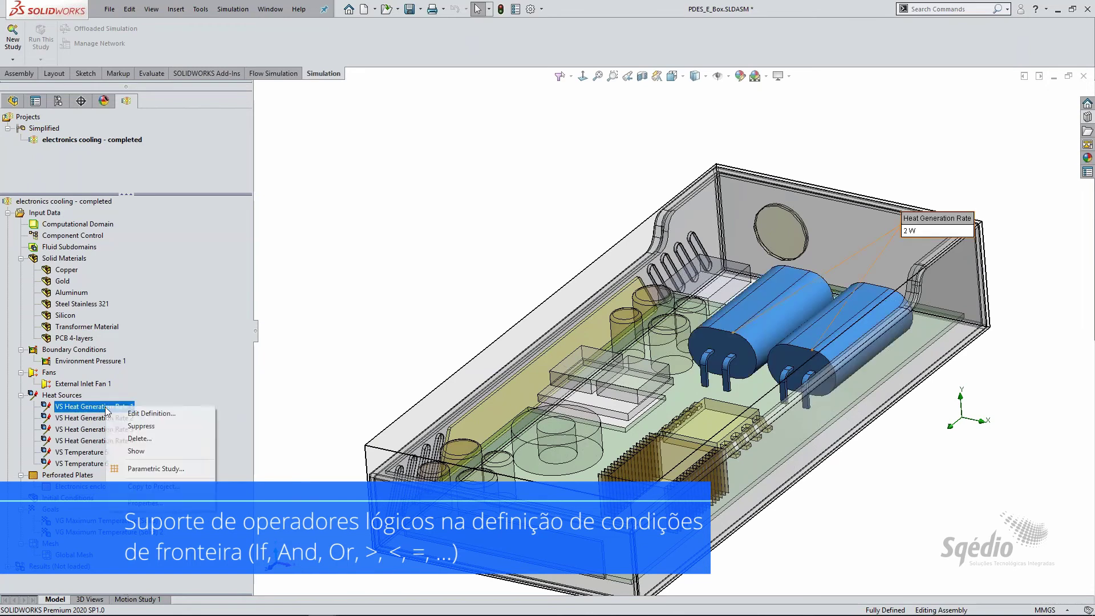
left_click(124, 416)
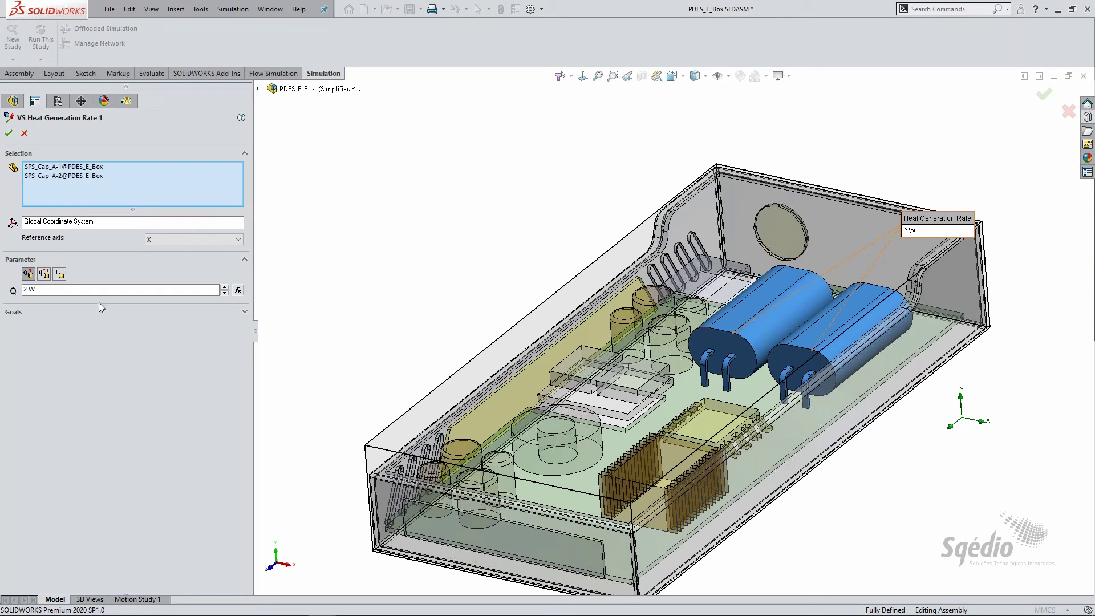
middle_click_drag(495, 248, 504, 252)
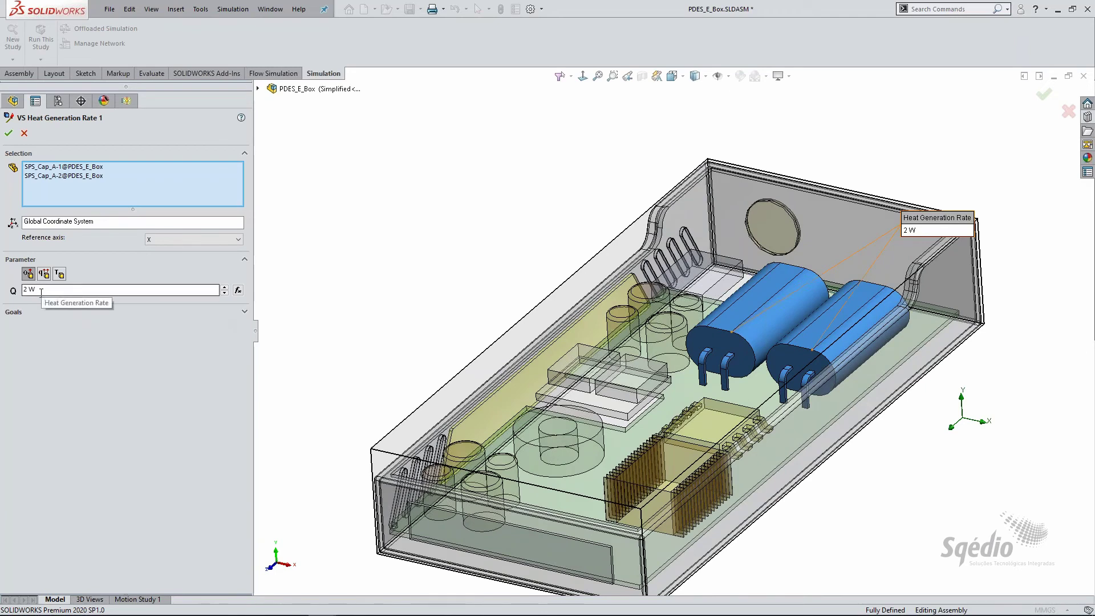
- Open the heat generation rate's dependency settings and set the dependency type to Formula Definition
left_click(239, 291)
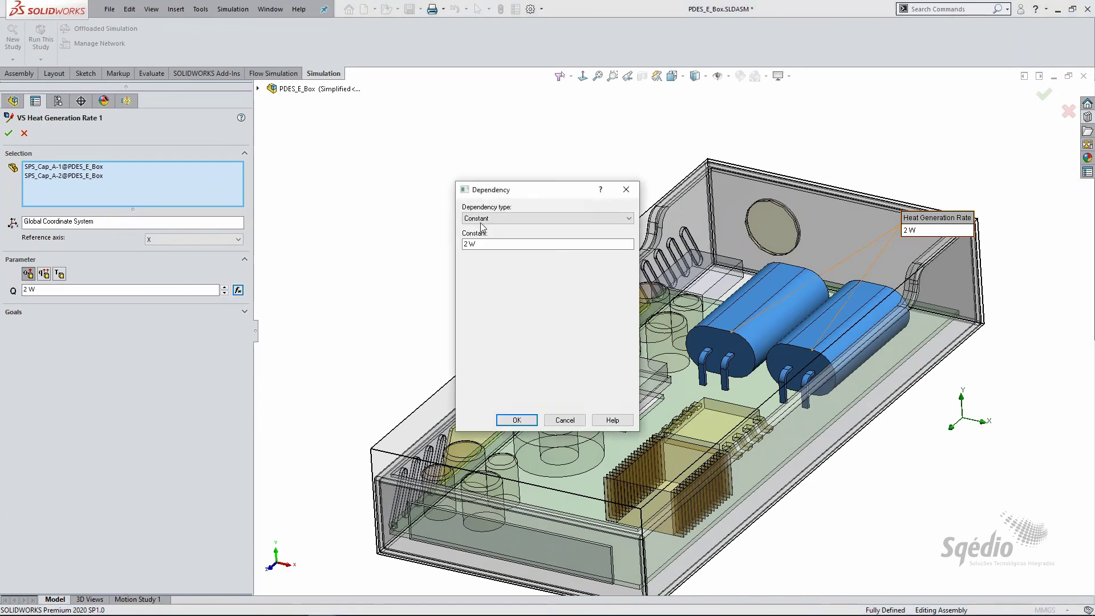
left_click_drag(496, 191, 336, 120)
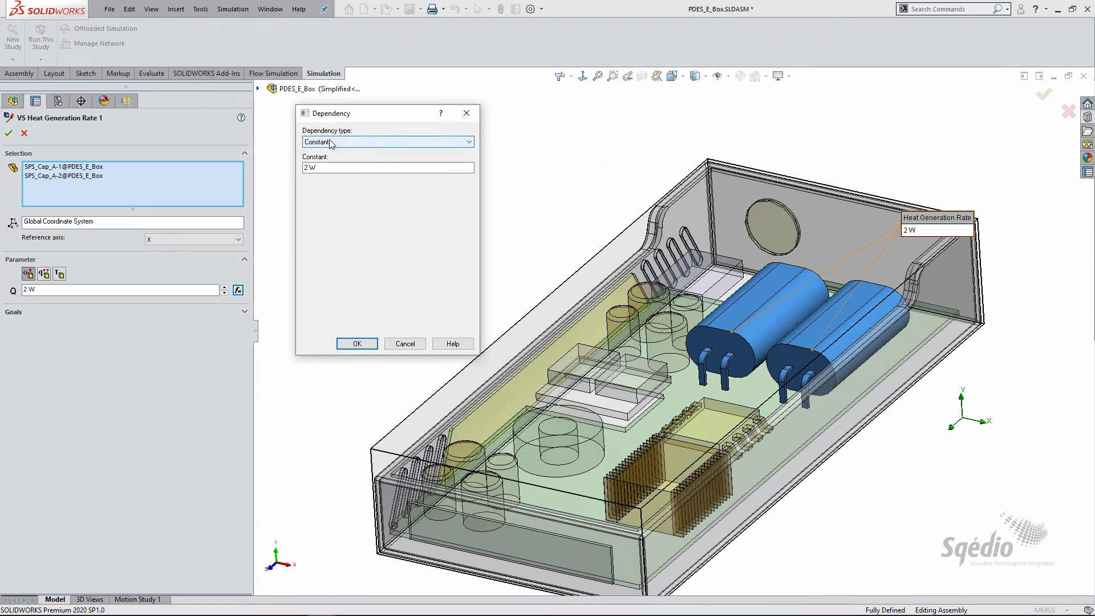
left_click(330, 142)
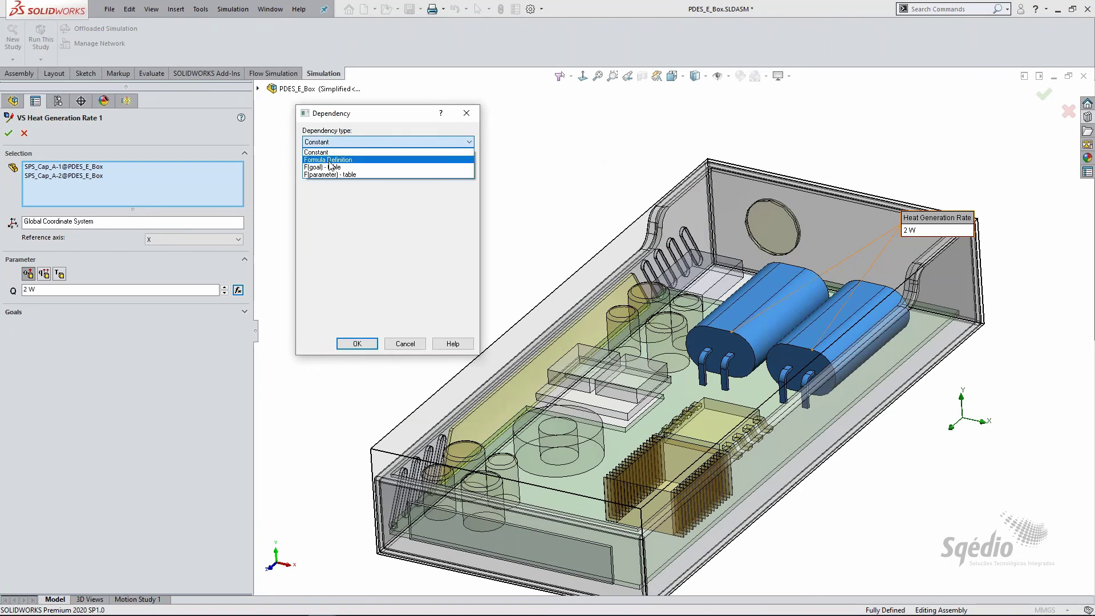
left_click(329, 160)
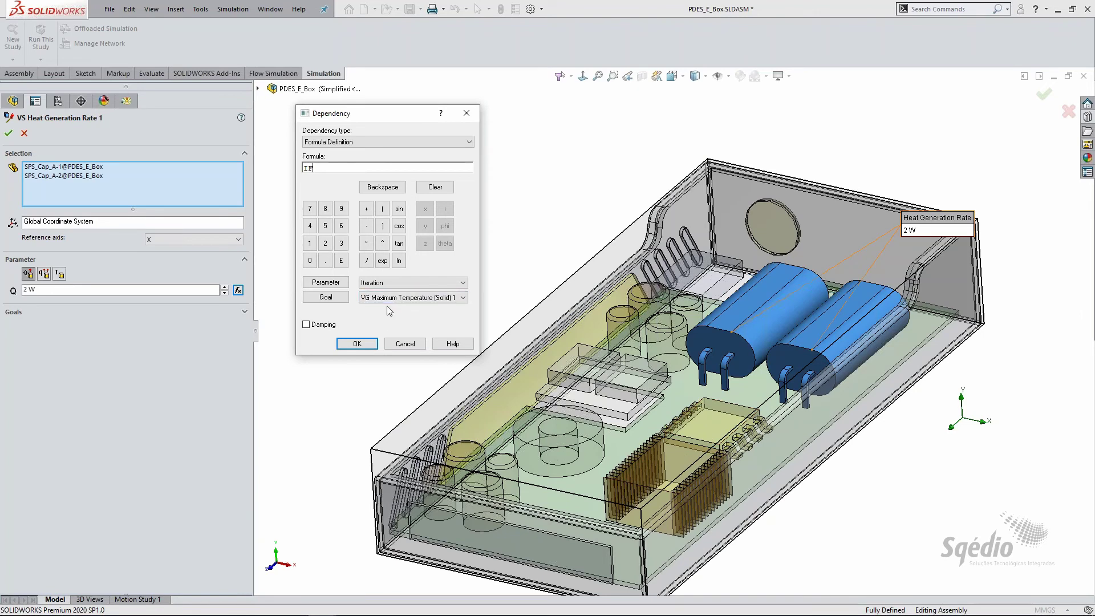
- Try to define the heat generation rate as an IF formula giving 2 when goal VG Maximum Temperature (Solid) 1 exceeds 100, otherwise 4
left_click(326, 297)
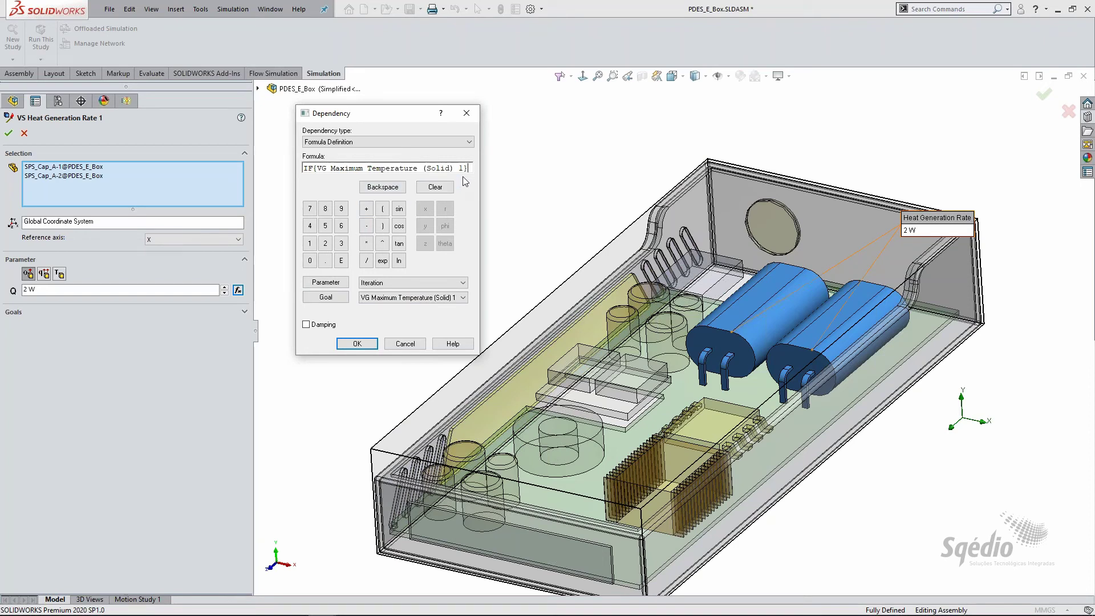
type(">100;2")
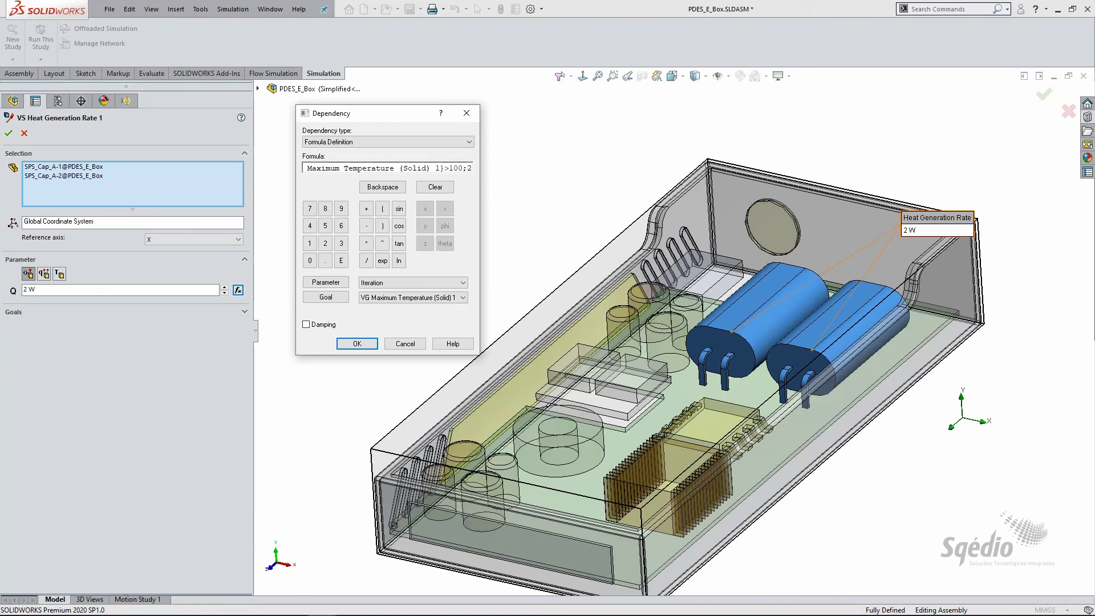
type(";4")
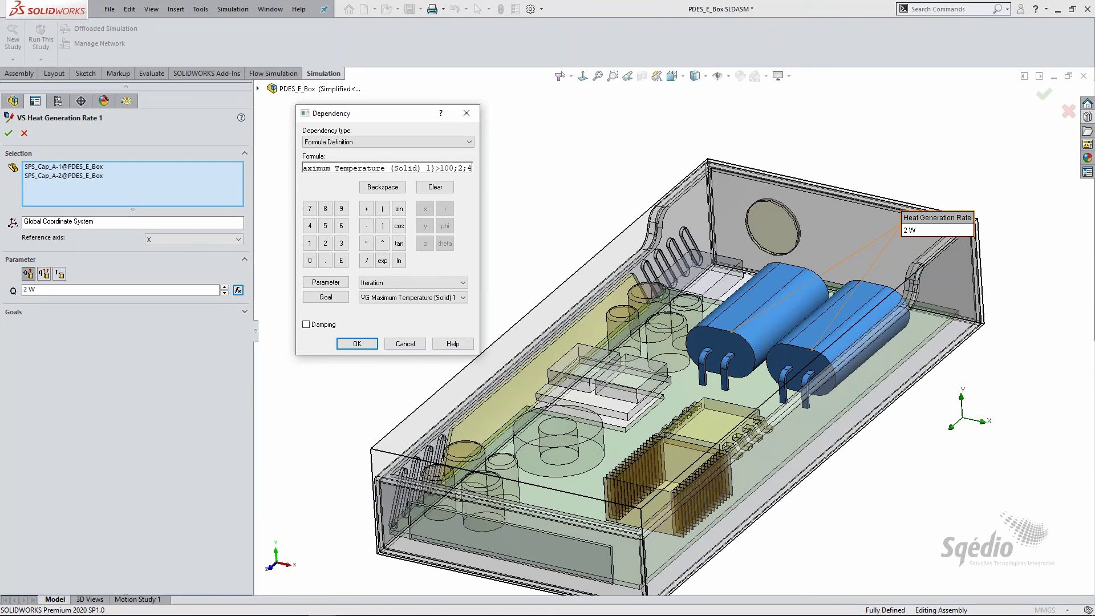
left_click(383, 226)
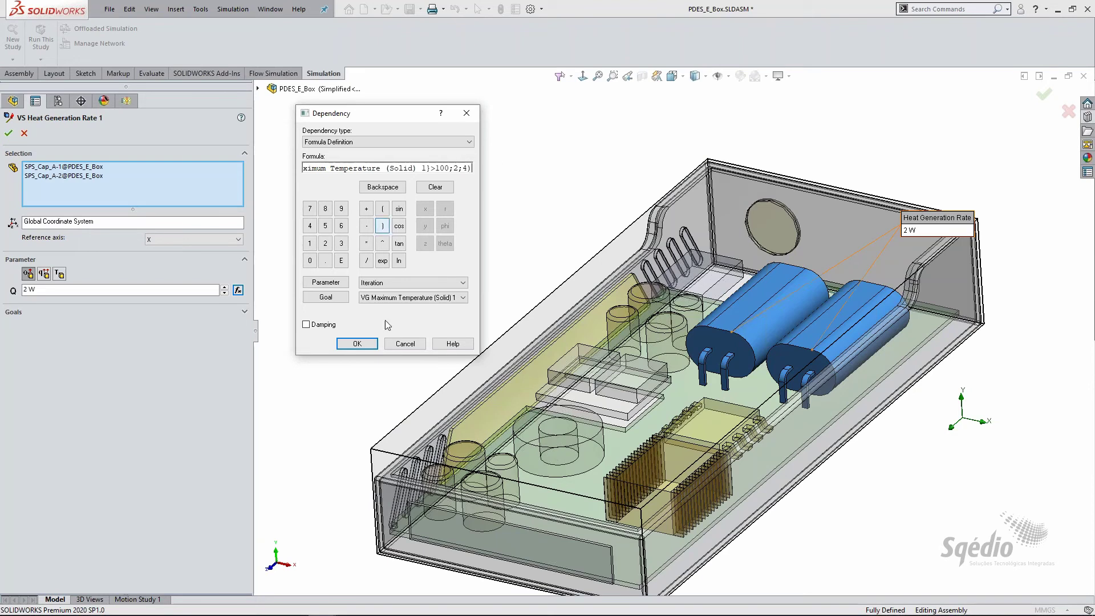
left_click(357, 344)
left_click(626, 348)
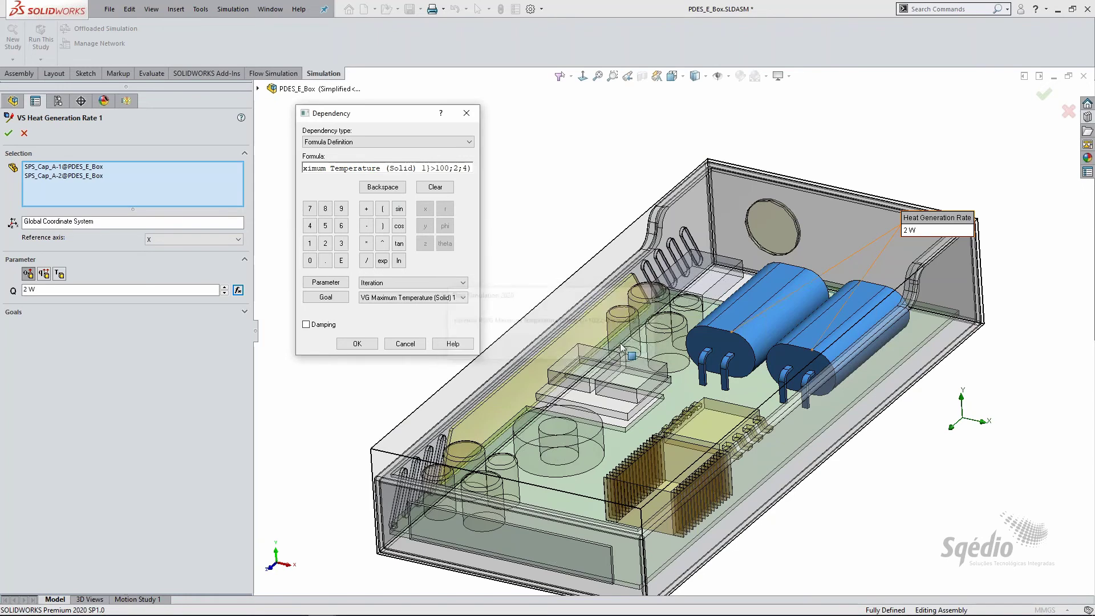
- Add the missing opening parenthesis after IF in the formula, accept the dependency, and discard the heat source edit
left_click_drag(385, 169, 301, 163)
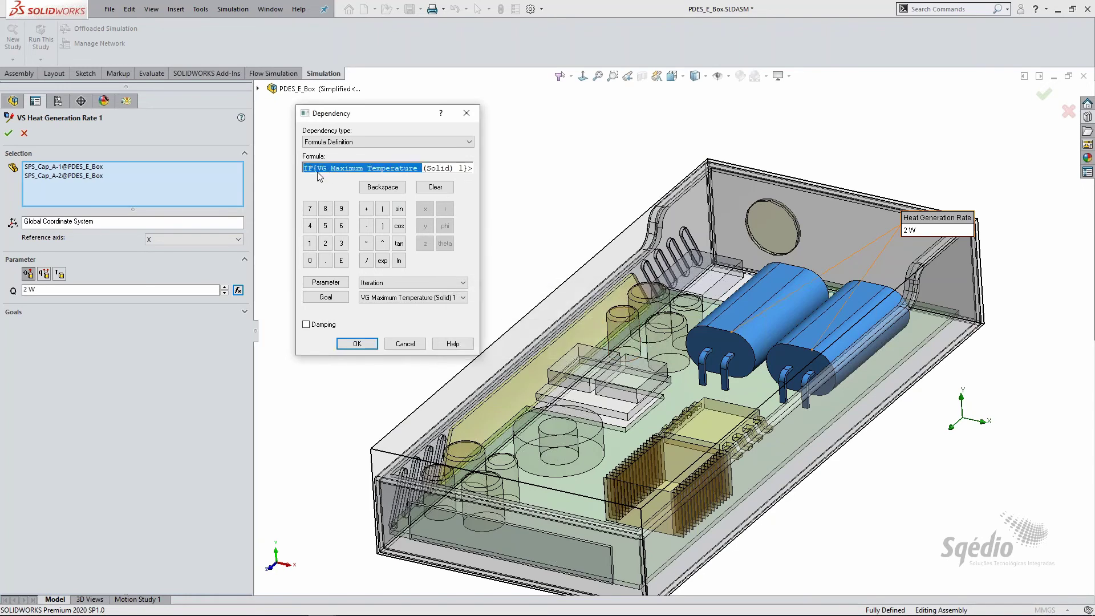
left_click(312, 169)
left_click(382, 208)
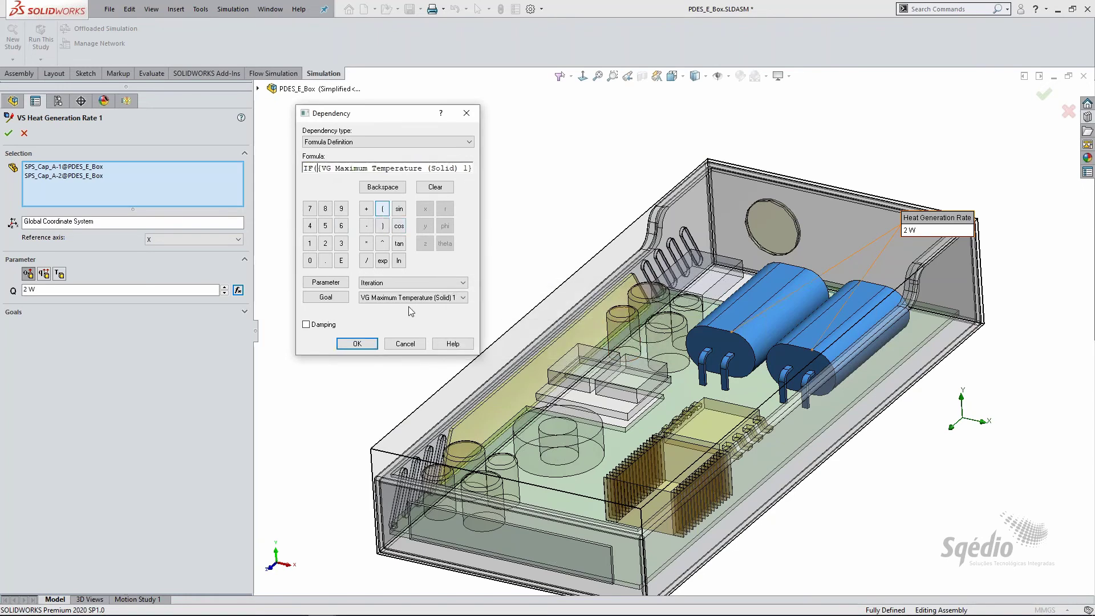
left_click(357, 344)
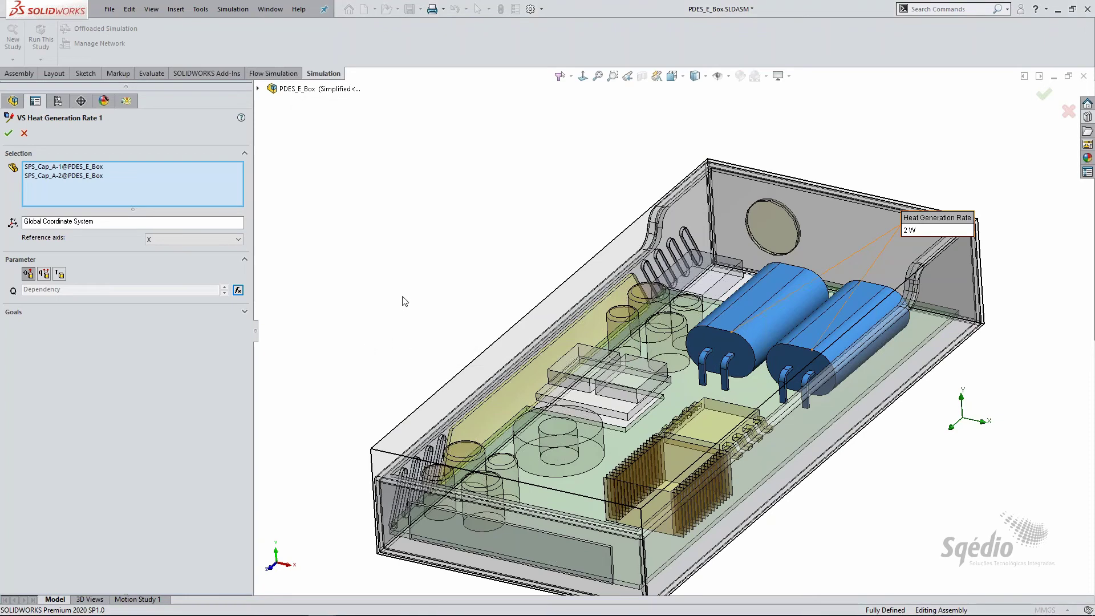
left_click(24, 133)
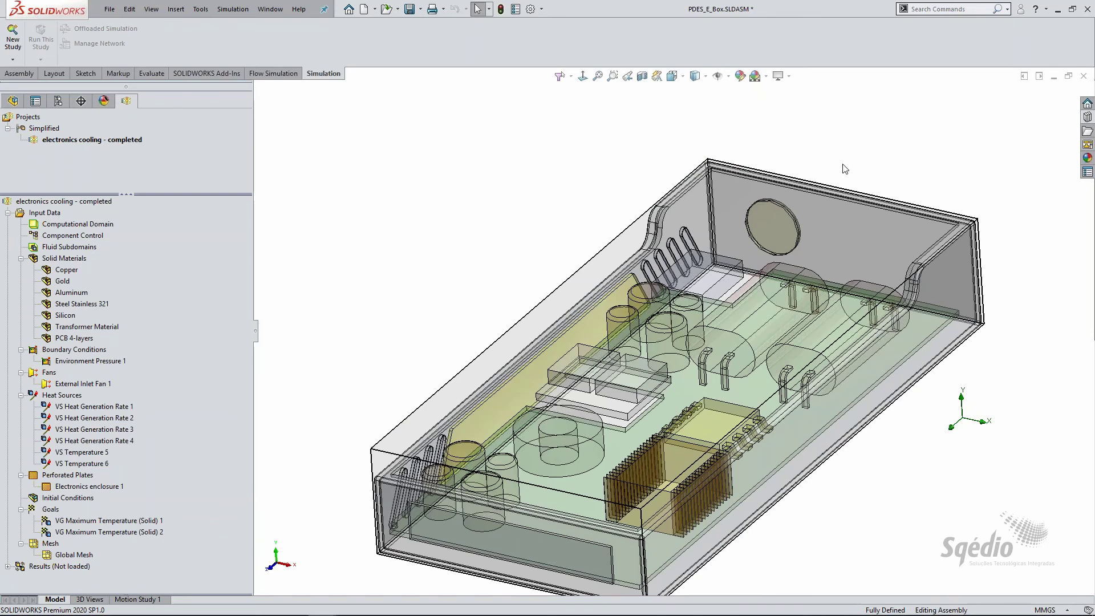
- Close the PDES_E_Box assembly without saving the modified documents
middle_click_drag(853, 159, 892, 157)
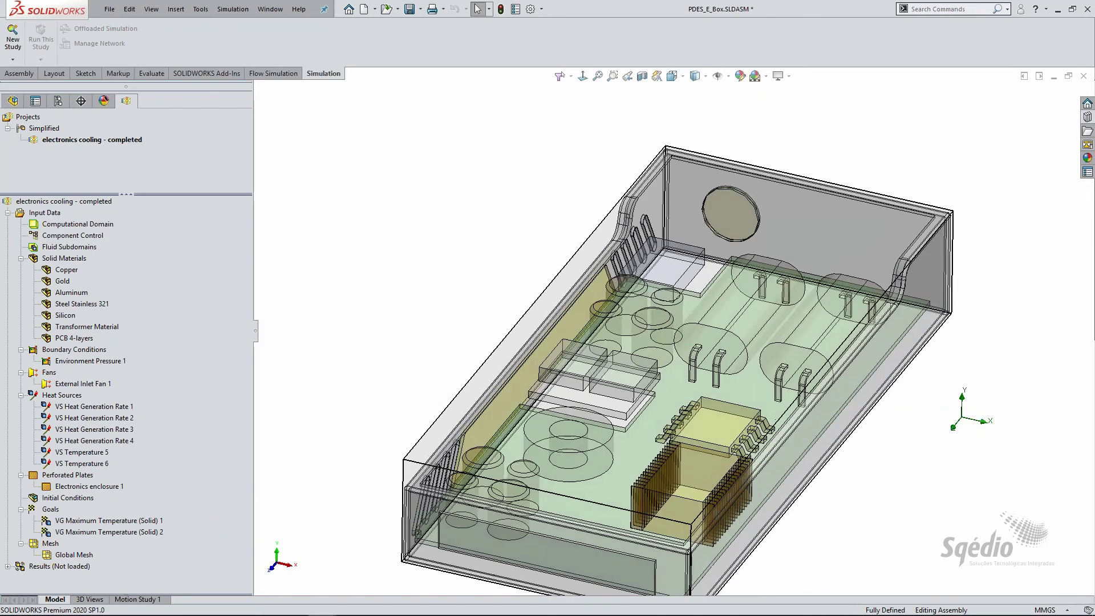
left_click(1083, 78)
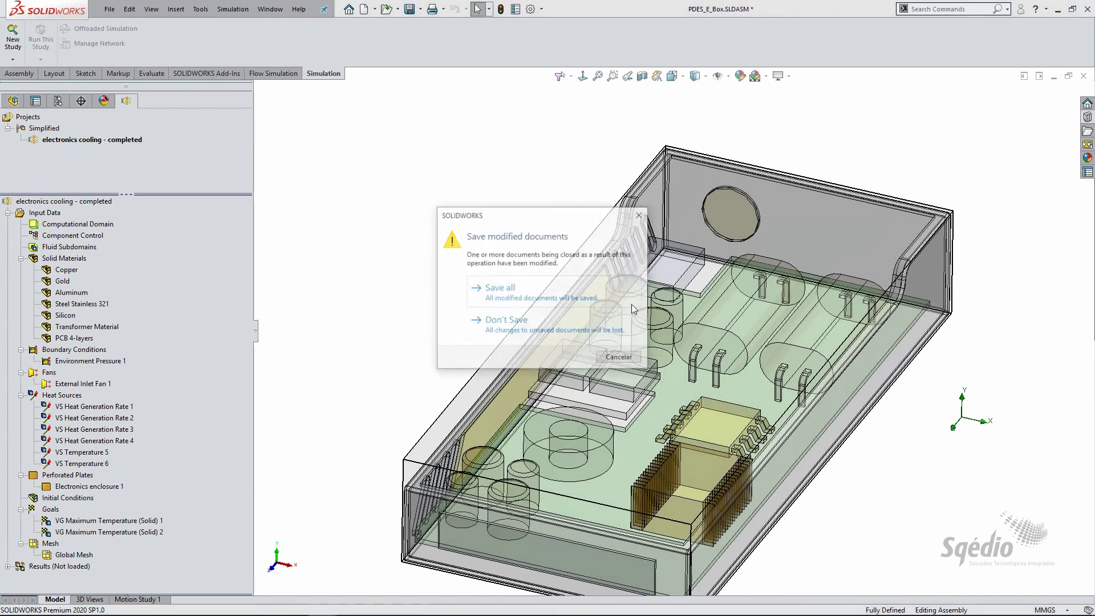
left_click(520, 323)
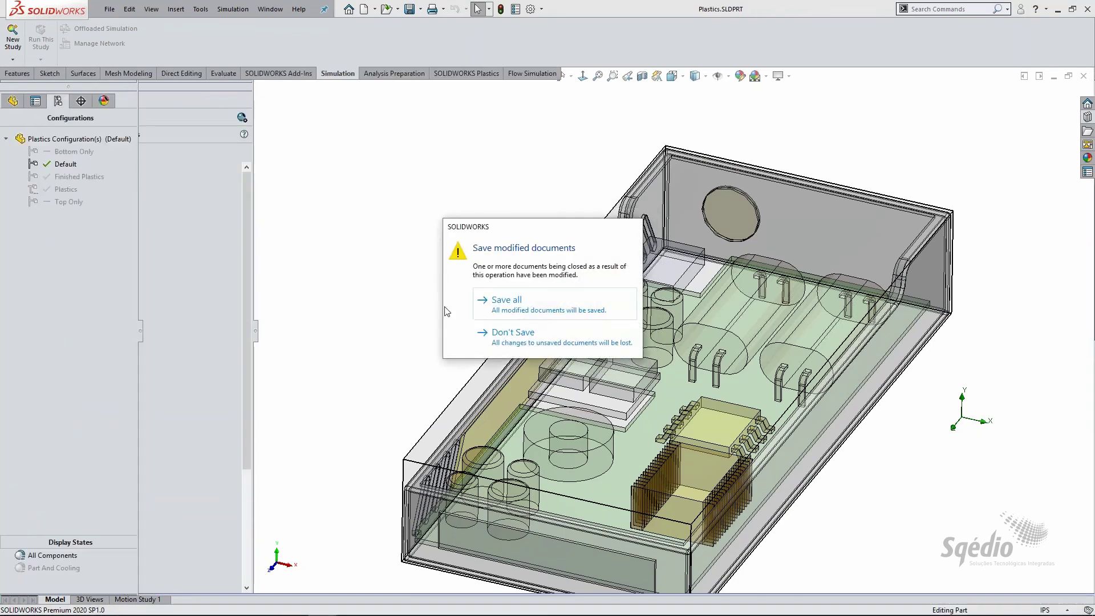
left_click(506, 340)
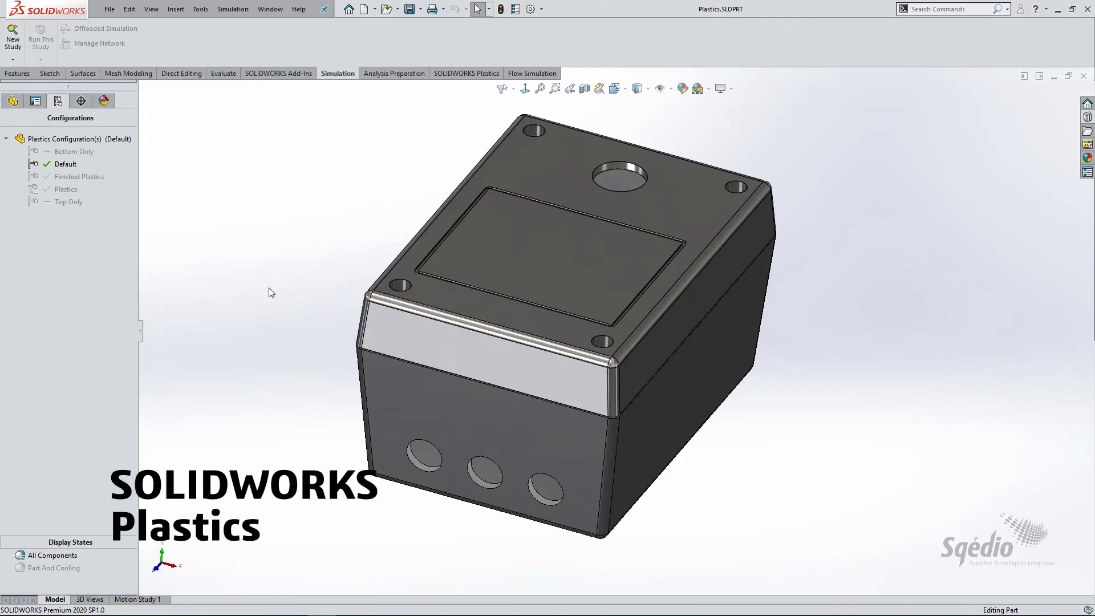
- Activate the Plastics configuration of the Plastics part and bring up the SOLIDWORKS Plastics commands
middle_click_drag(261, 303, 220, 303)
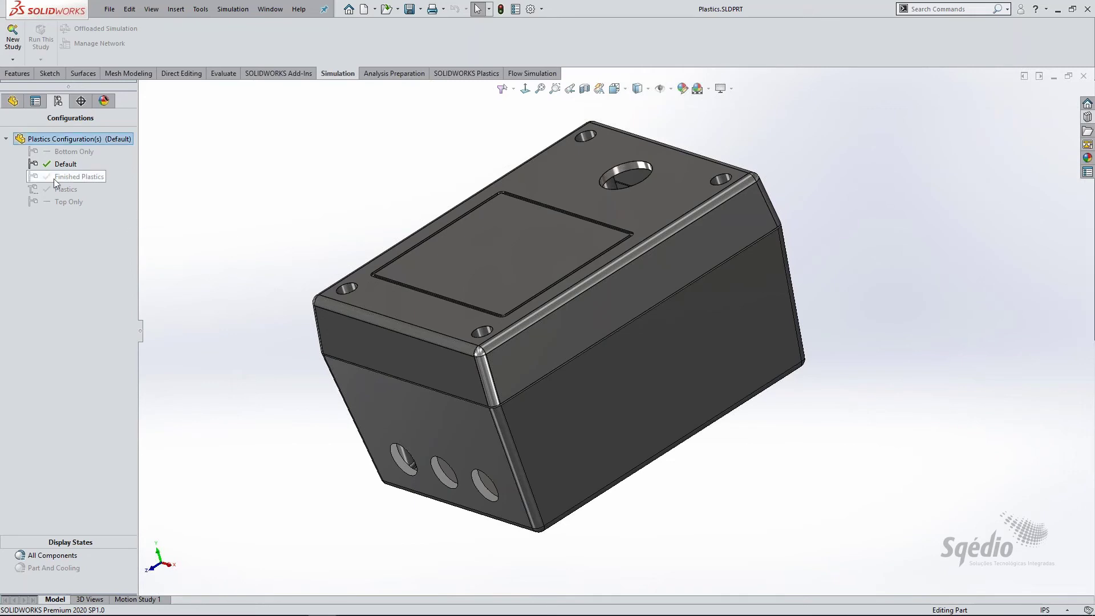
left_click(57, 189)
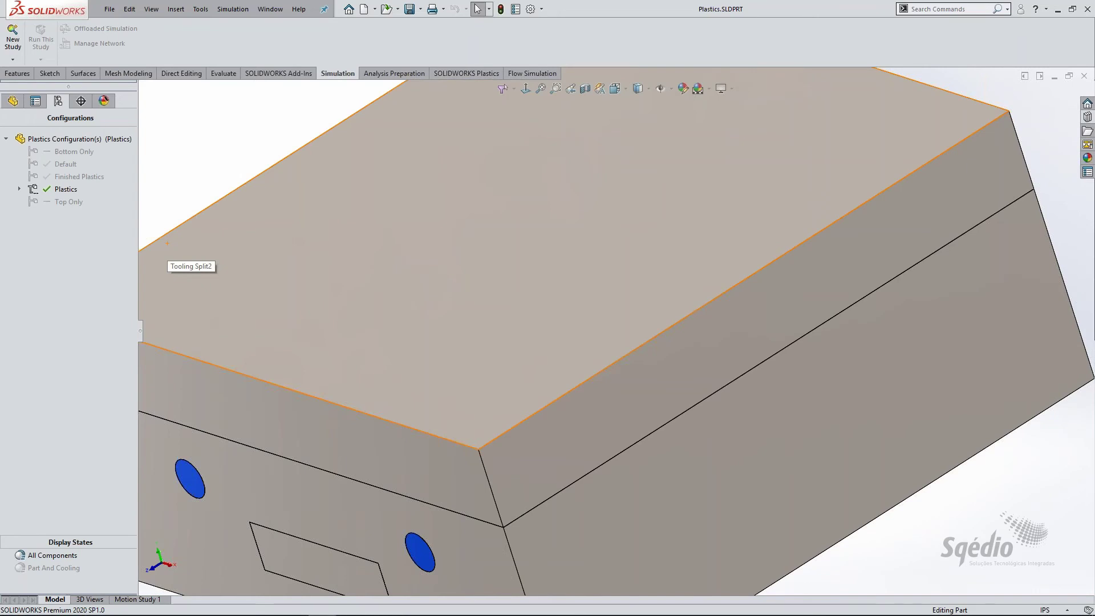
left_click(466, 73)
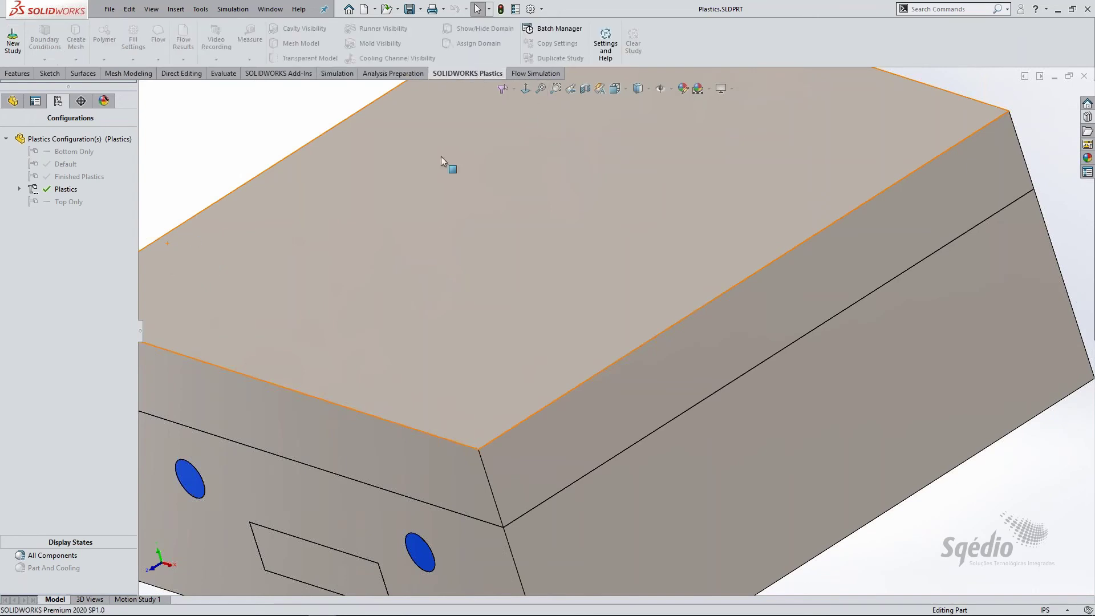
scroll(270, 153, "up", 1)
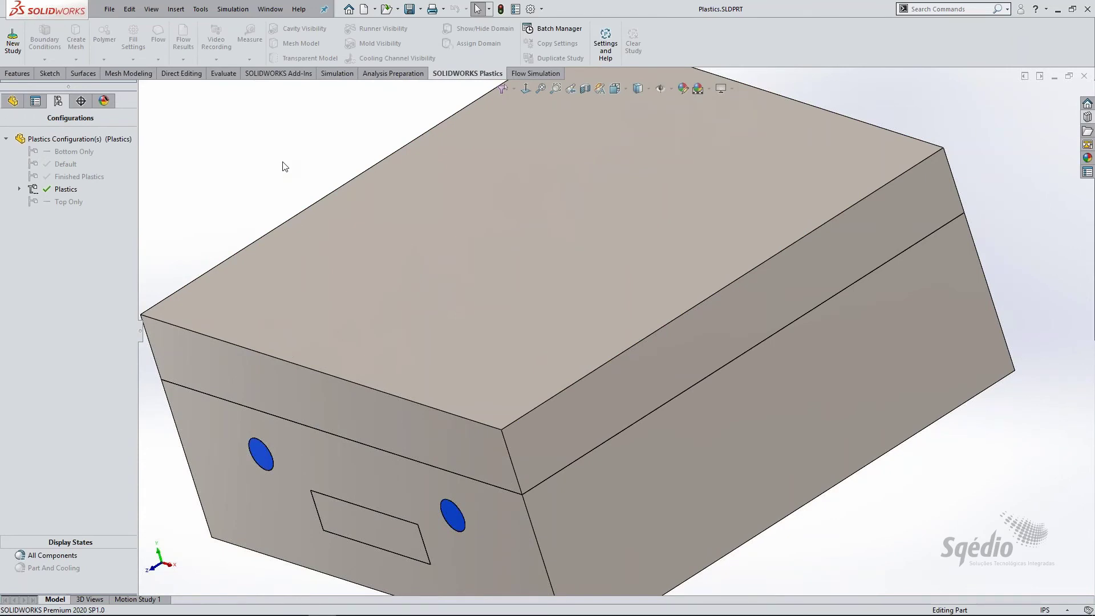
middle_click_drag(300, 211, 323, 185)
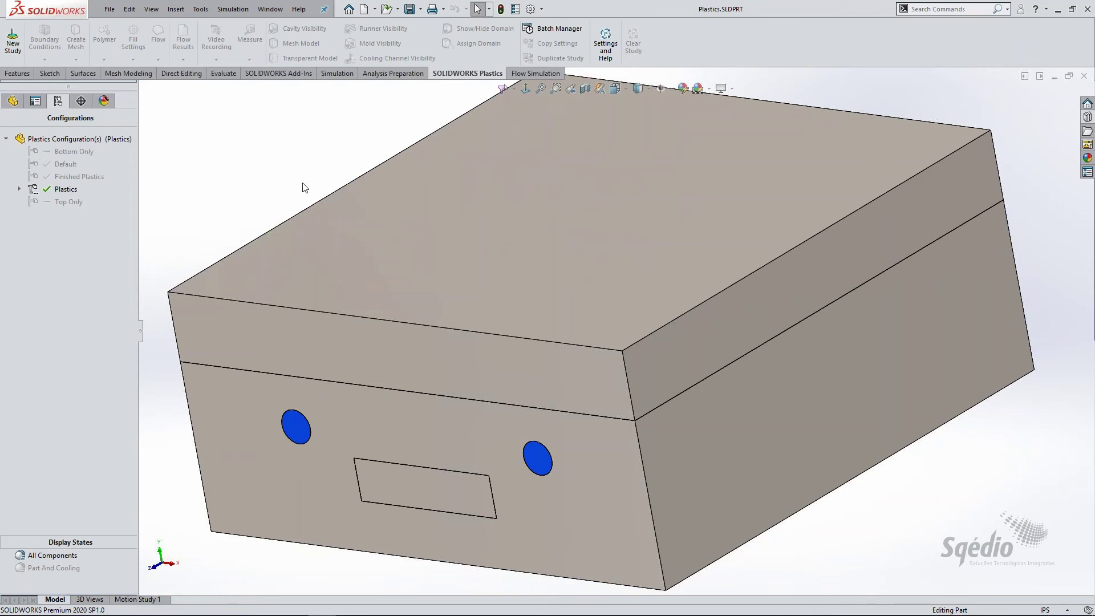
middle_click_drag(303, 186, 303, 215)
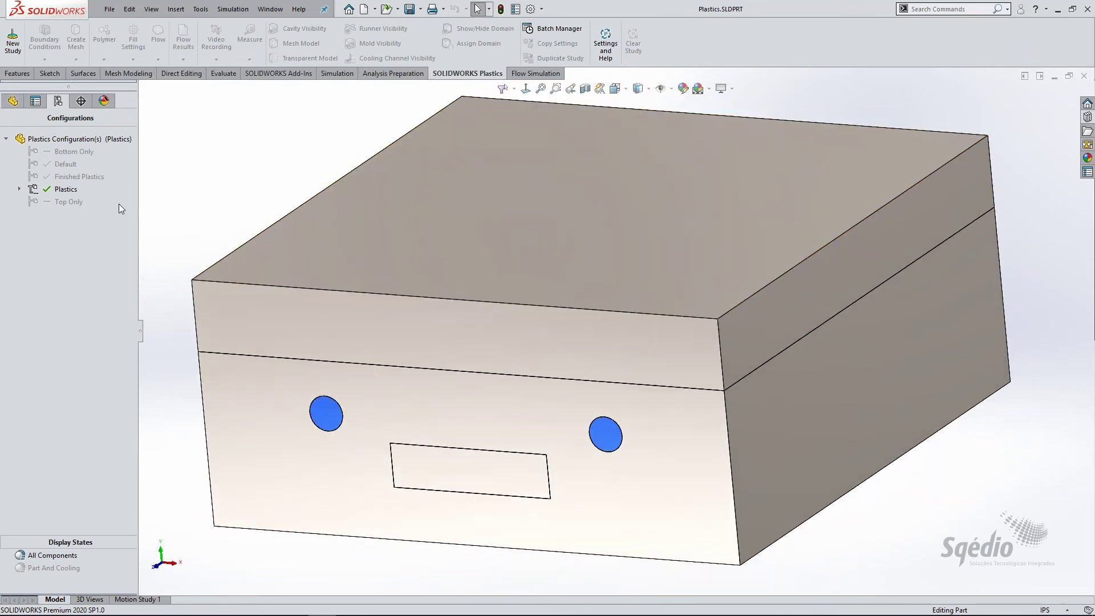
- Explode Exploded View1 of the Plastics configuration to inspect the mold halves, cooling channels and enclosure, and collapse it again
left_click(19, 189)
right_click(69, 202)
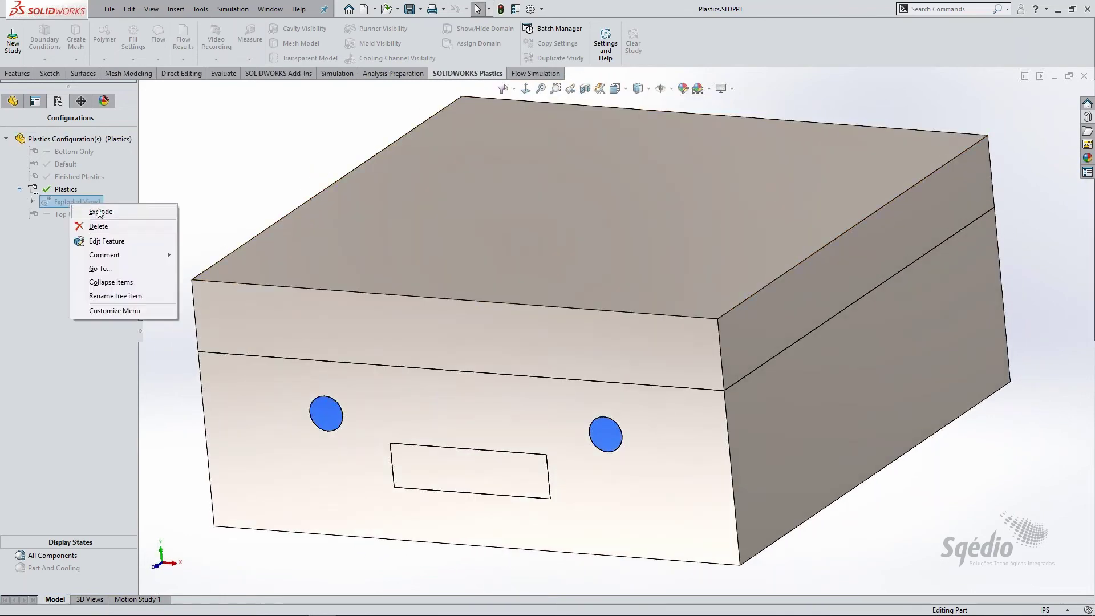
left_click(104, 214)
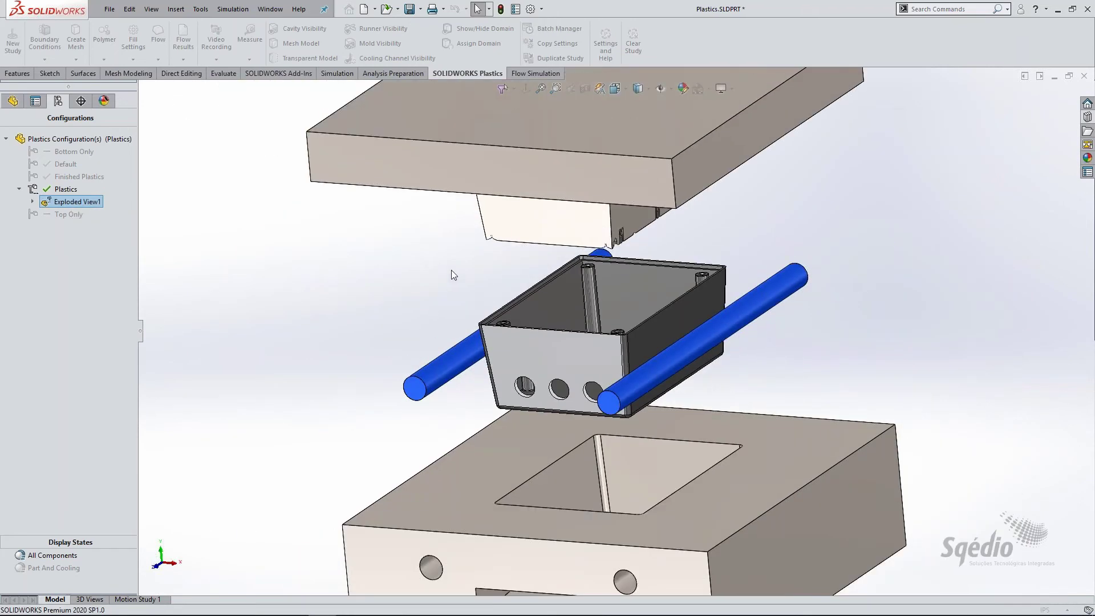
key("f")
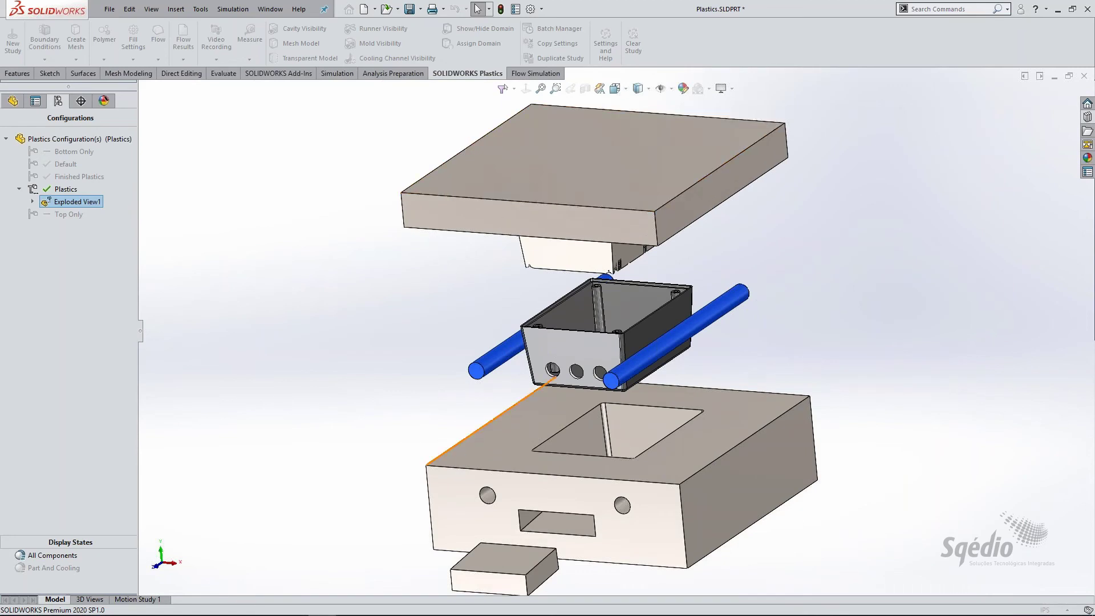
mouse_move(386, 474)
middle_mouse_down()
mouse_move(371, 469)
mouse_move(393, 486)
middle_mouse_up()
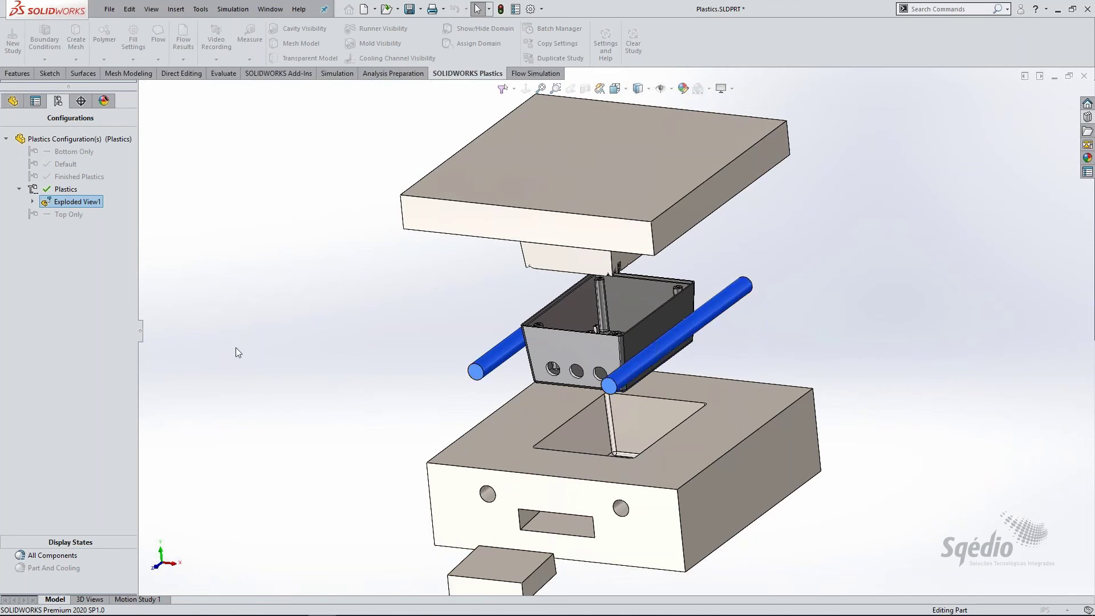
right_click(83, 204)
left_click(140, 207)
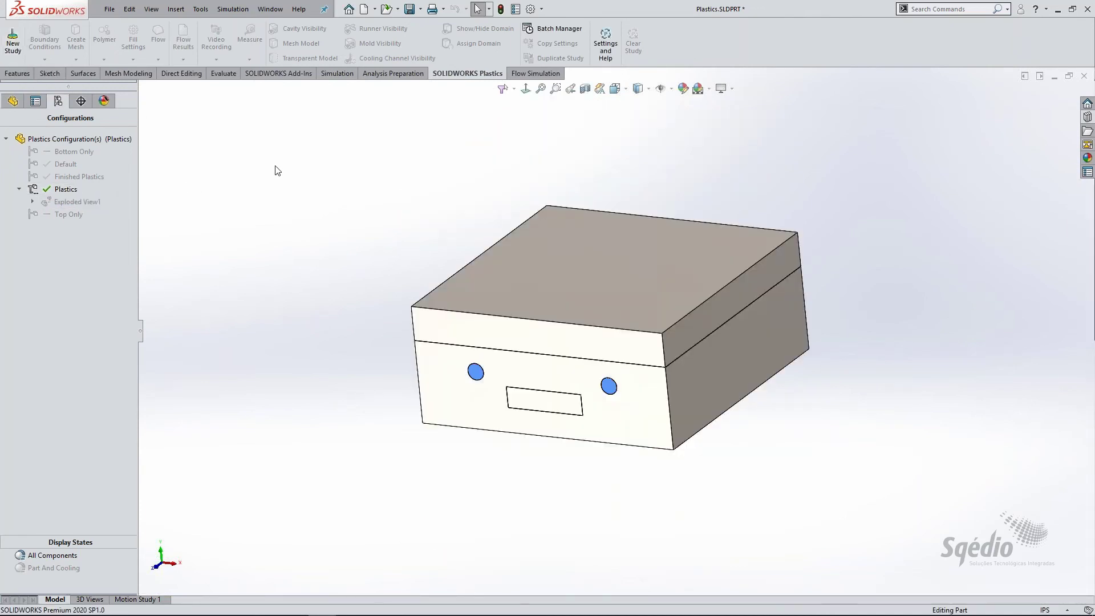
- Create a new study named Plastics Study with the Single Material injection process and the Solid analysis procedure
scroll(613, 204, "down", 1)
scroll(690, 239, "down", 1)
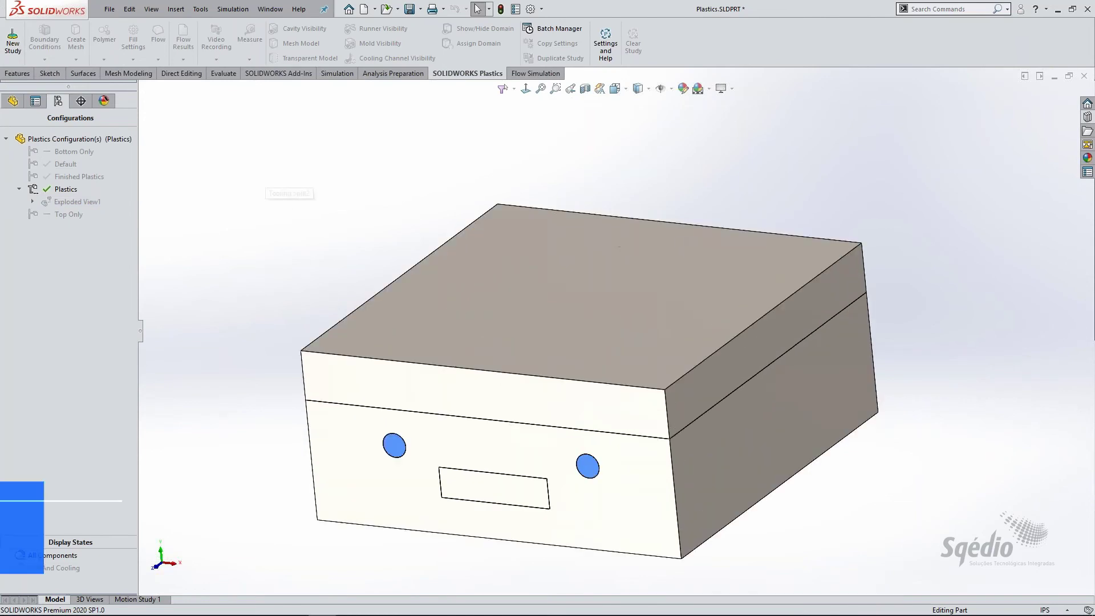
left_click(13, 51)
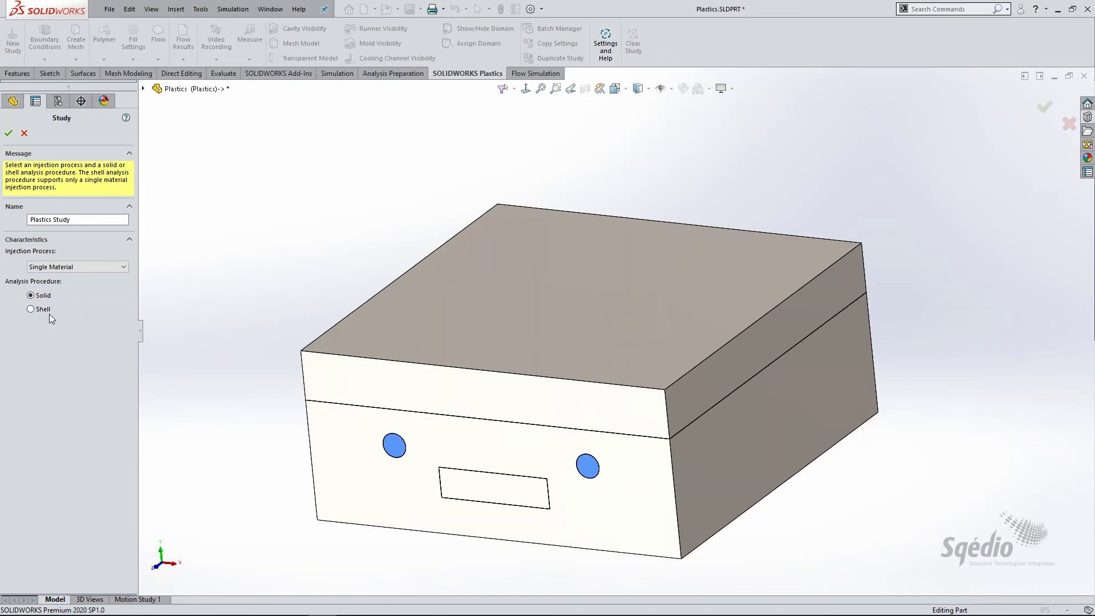
left_click(8, 134)
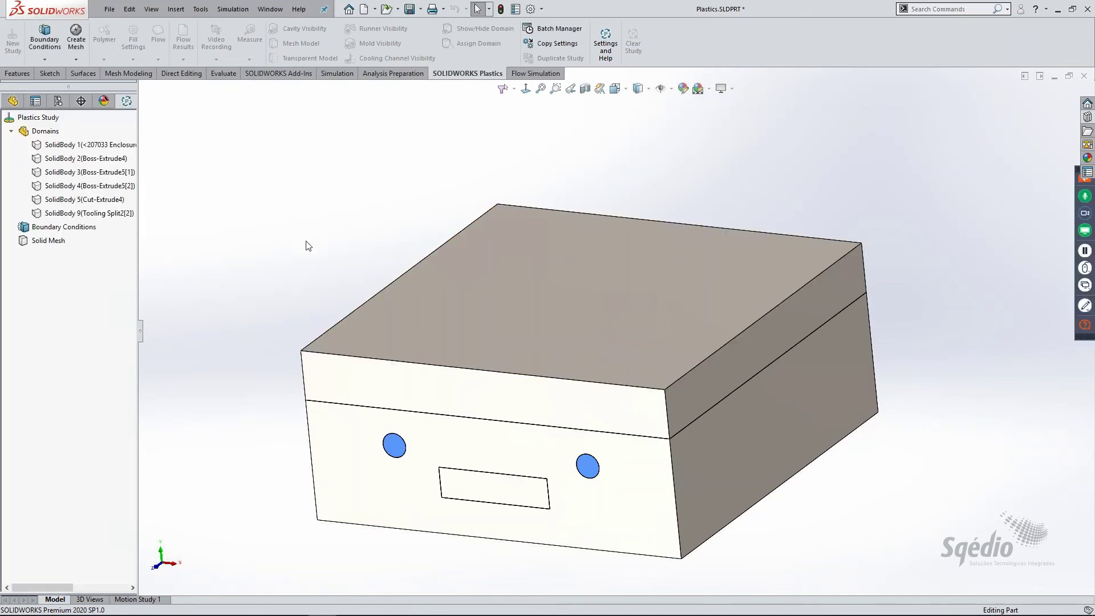
- Assign the enclosure body SolidBody 1 to the Cavity domain and SolidBody 2 (Boss-Extrude4) to the Insert domain
middle_click_drag(308, 244, 320, 228)
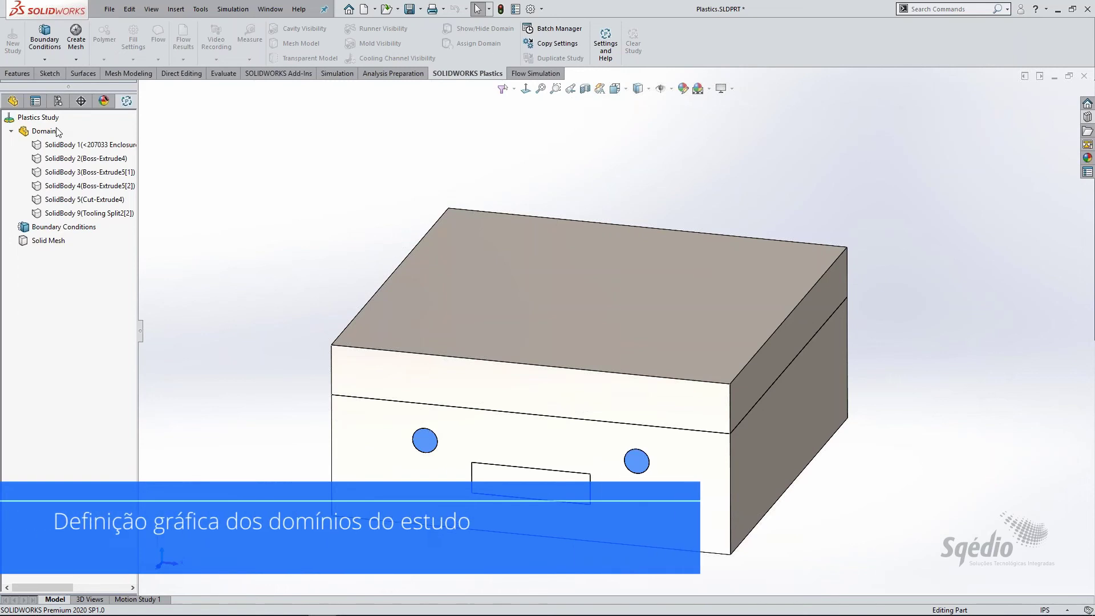
left_click(84, 143)
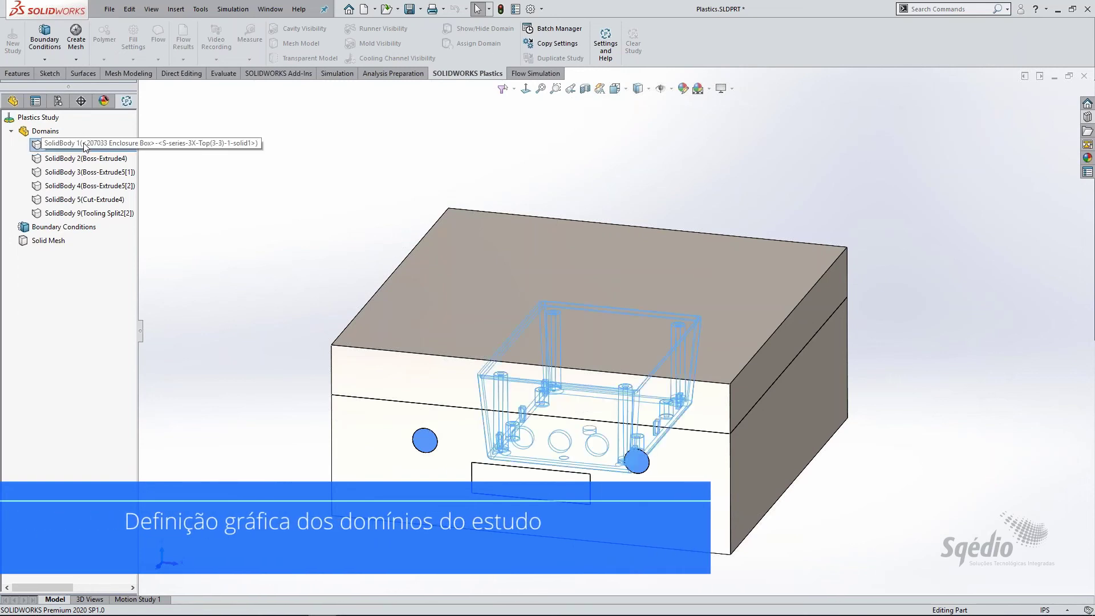
right_click(84, 145)
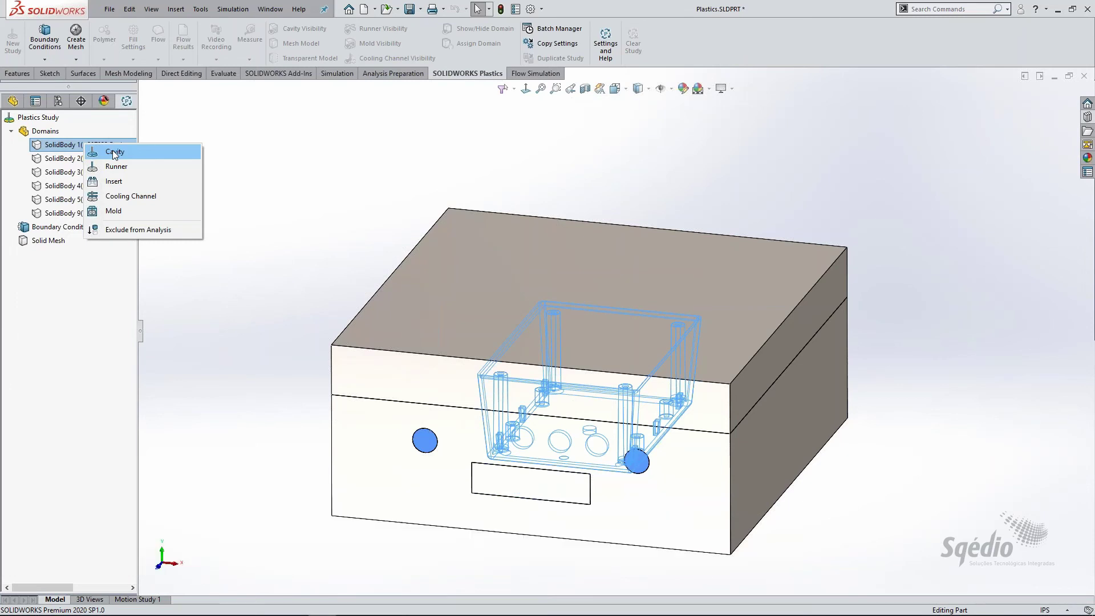
left_click(111, 151)
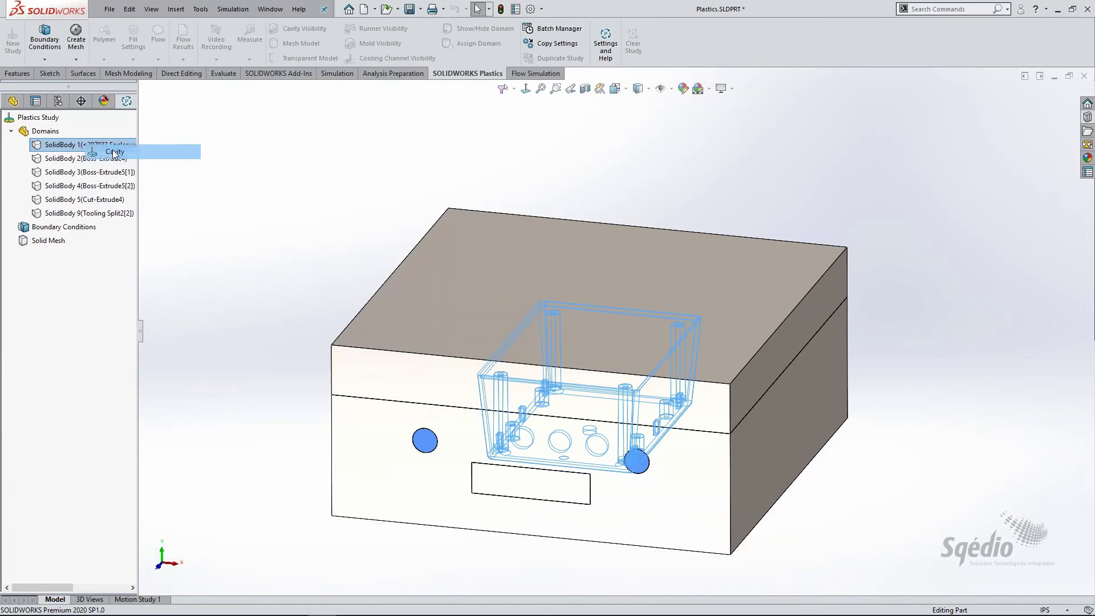
left_click(78, 161)
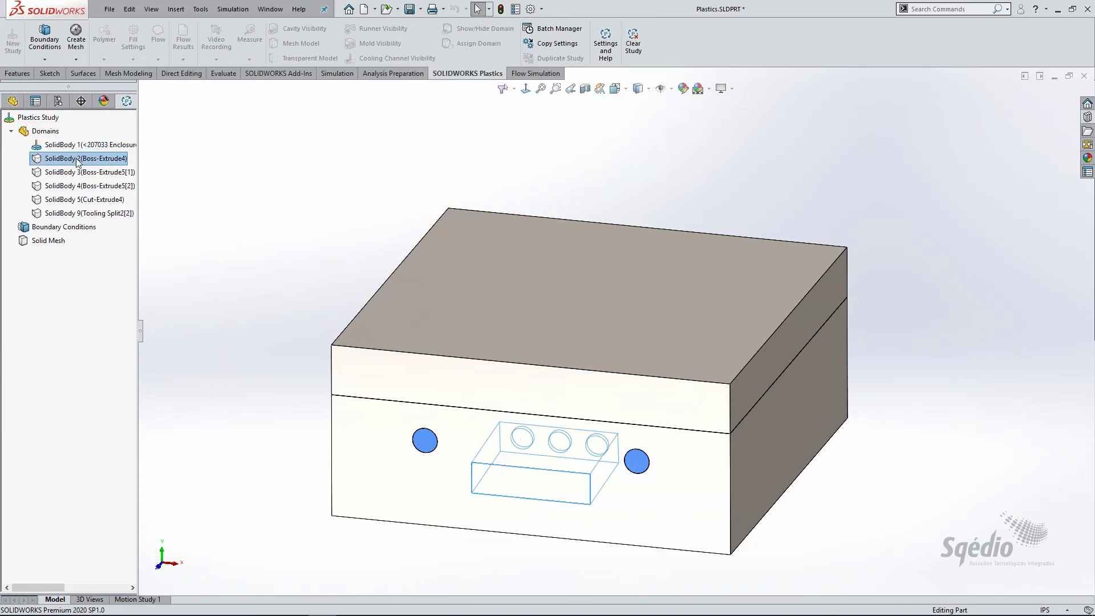
right_click(78, 161)
left_click(107, 196)
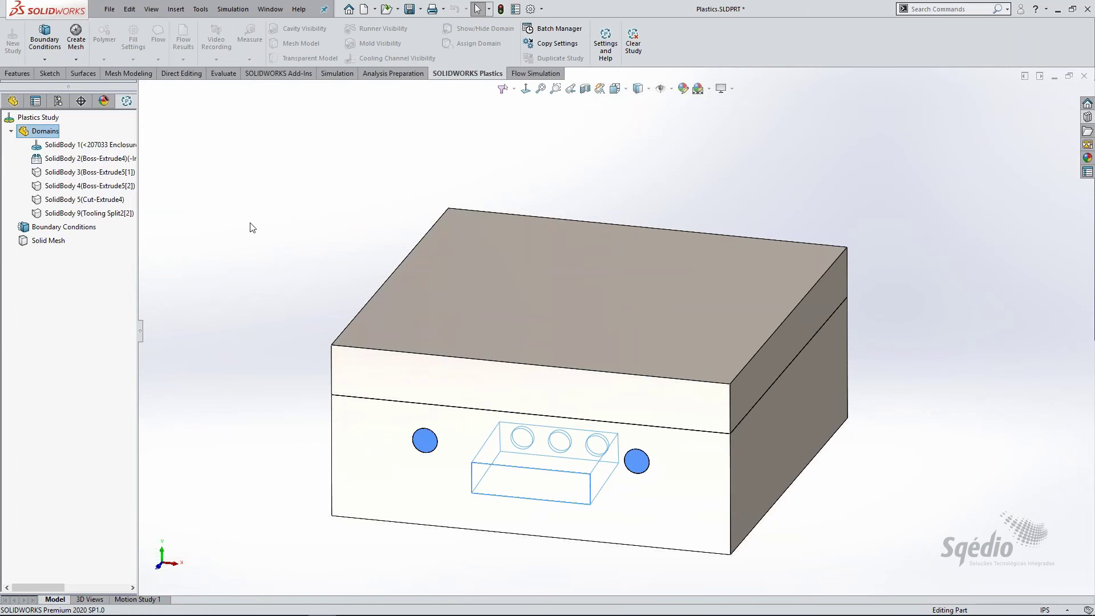
- Assign SolidBody 3 and SolidBody 4 (Boss-Extrude5) together to the Cooling Channel domain
left_click(120, 174)
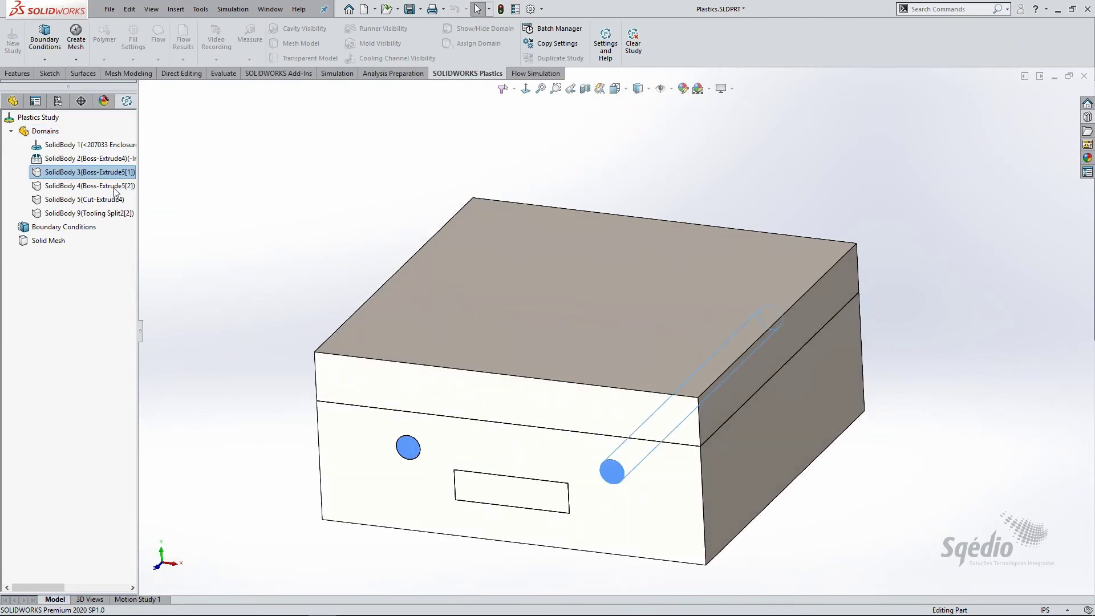
left_click(114, 187, "ctrl")
right_click(114, 187)
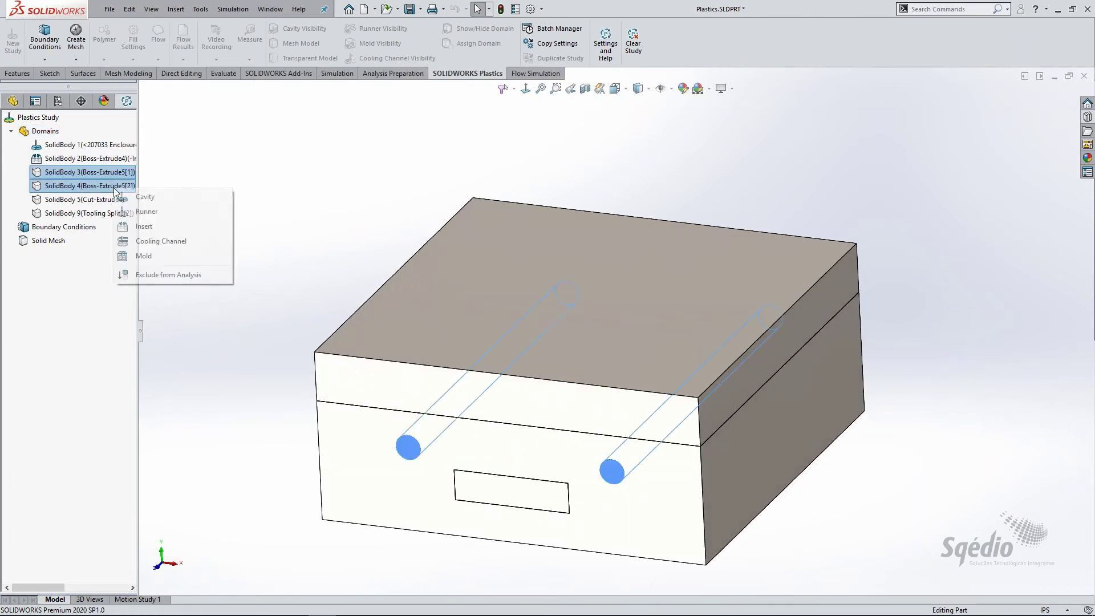
left_click(168, 241)
- Assign SolidBody 5 (Cut-Extrude4) and SolidBody 9 (Tooling Split2) together to the Mold domain
left_click(88, 204)
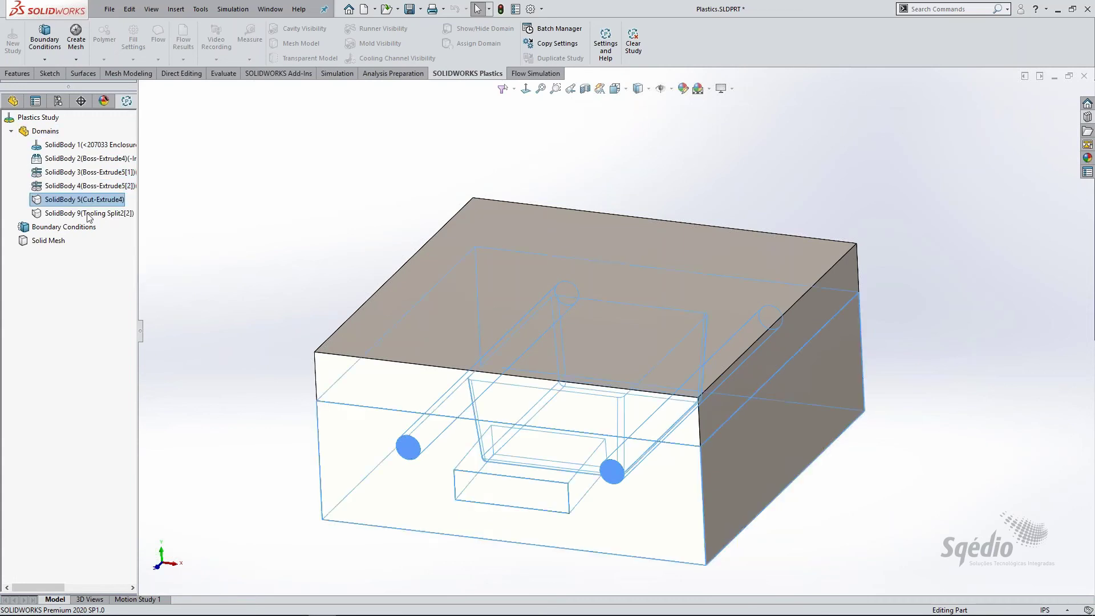
left_click(88, 215, "ctrl")
right_click(88, 215)
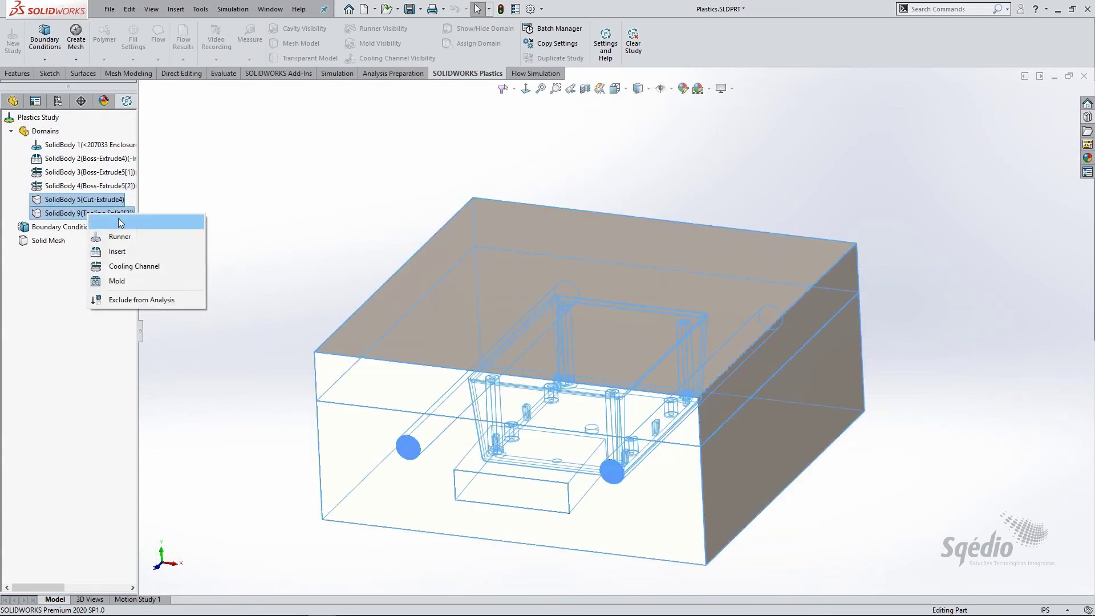
left_click(117, 281)
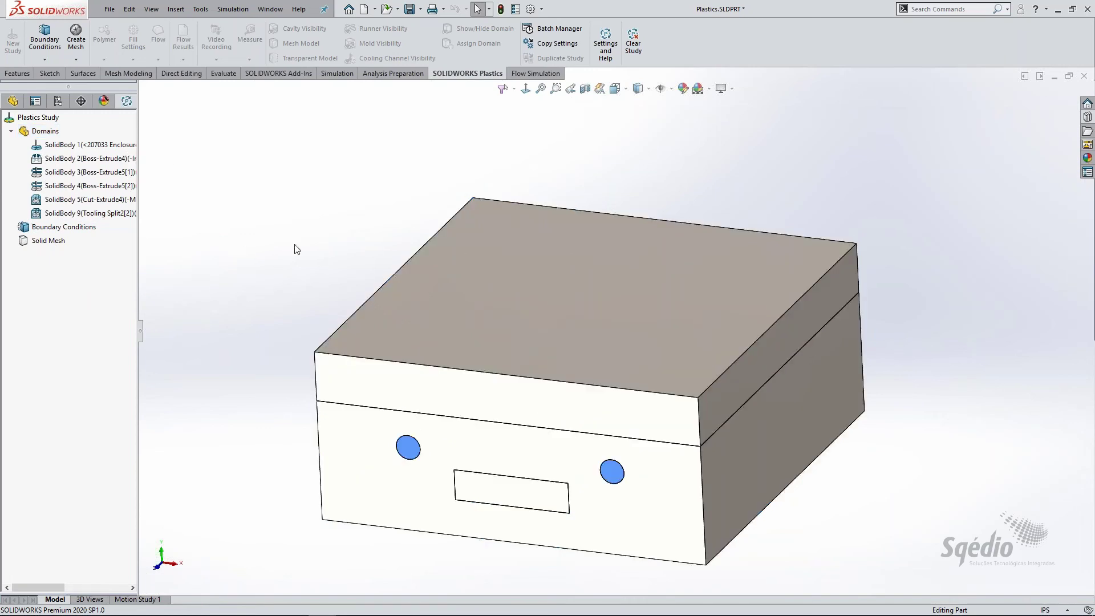
- Activate the Part And Cooling display state so only the enclosure and cooling channels are shown
left_click(58, 101)
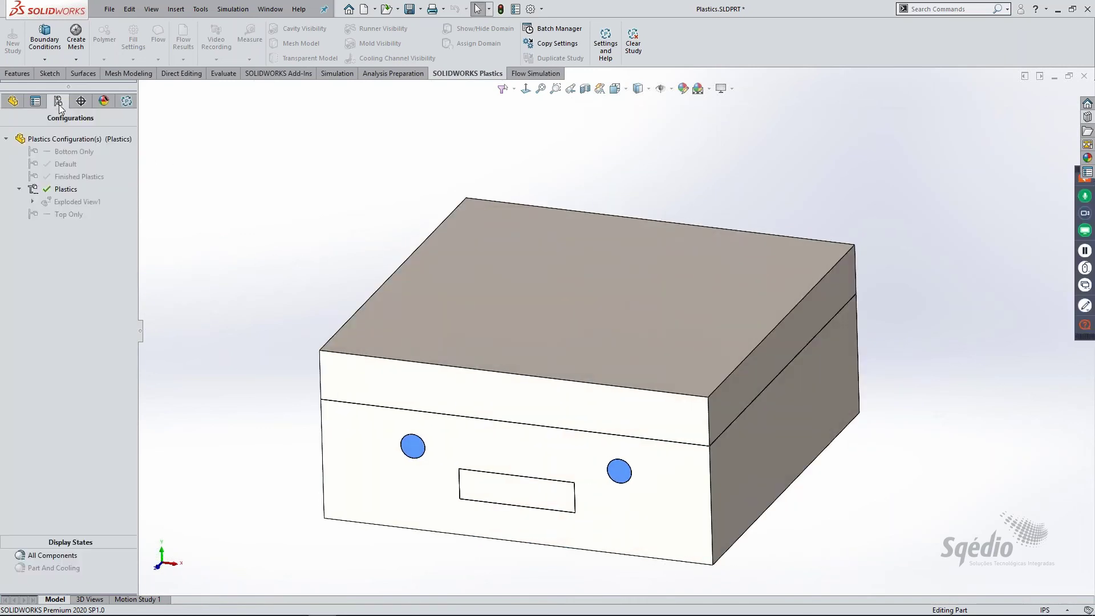
double_click(63, 569)
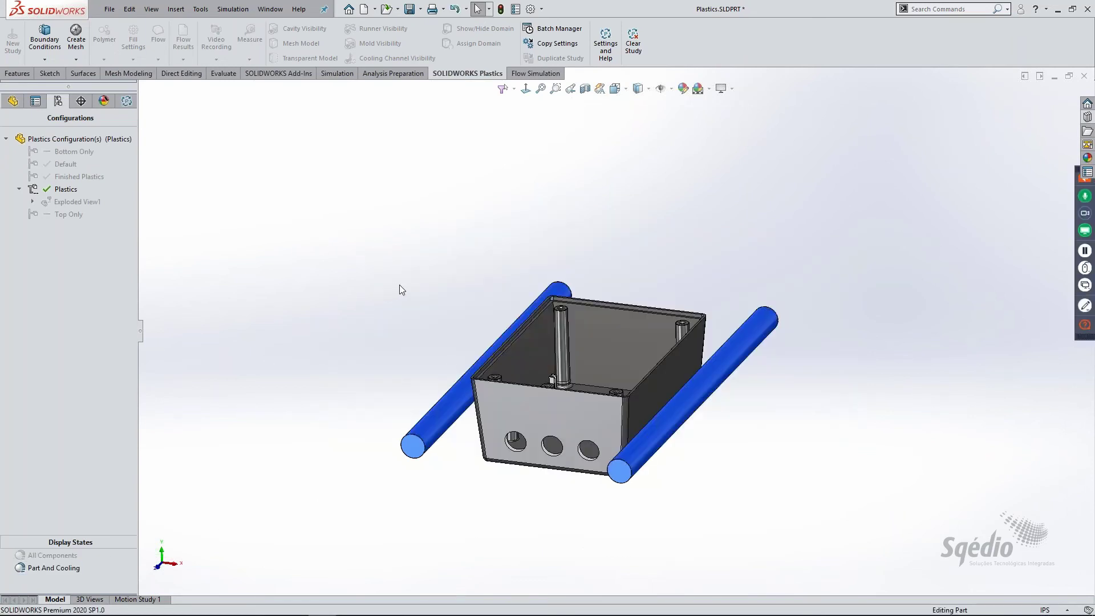
scroll(677, 352, "down", 3)
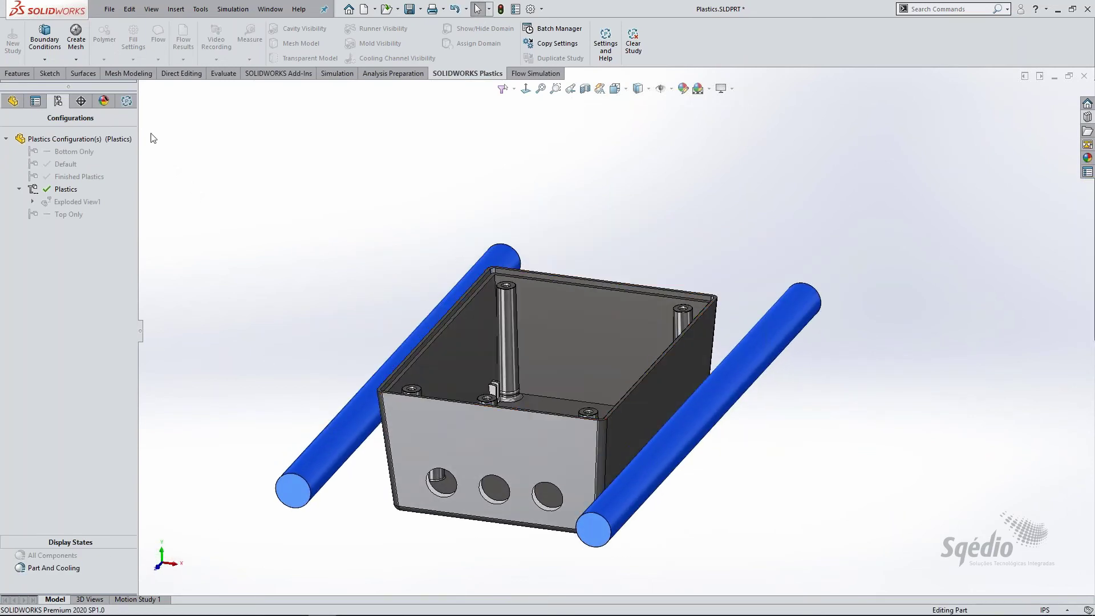
- Add an Injection Location boundary condition of type Geometry Face on the small circular face in the enclosure floor near the wall holes
left_click(131, 101)
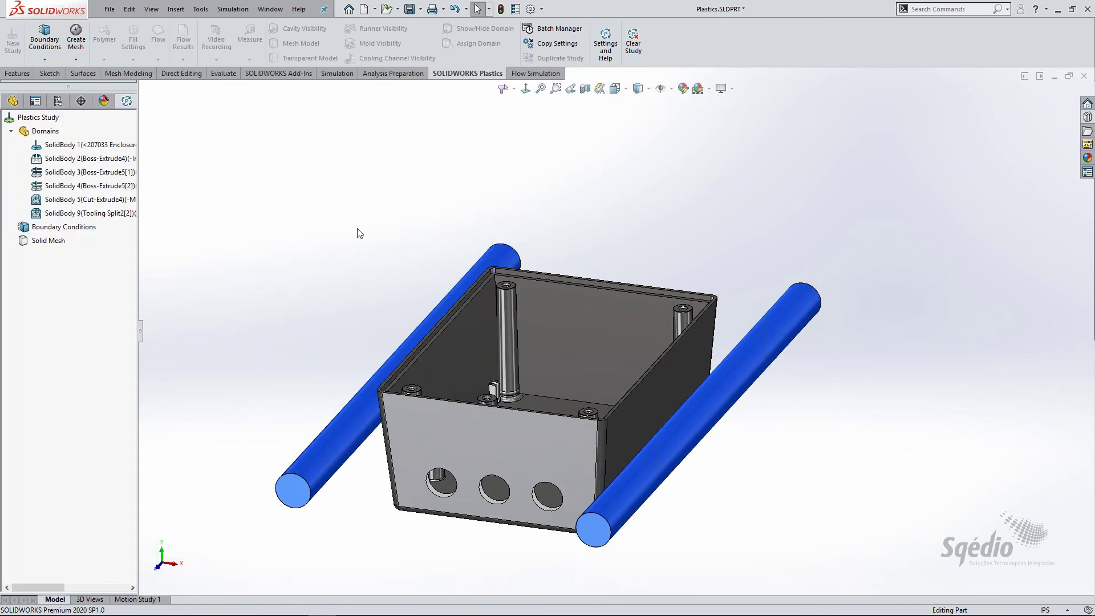
right_click(57, 228)
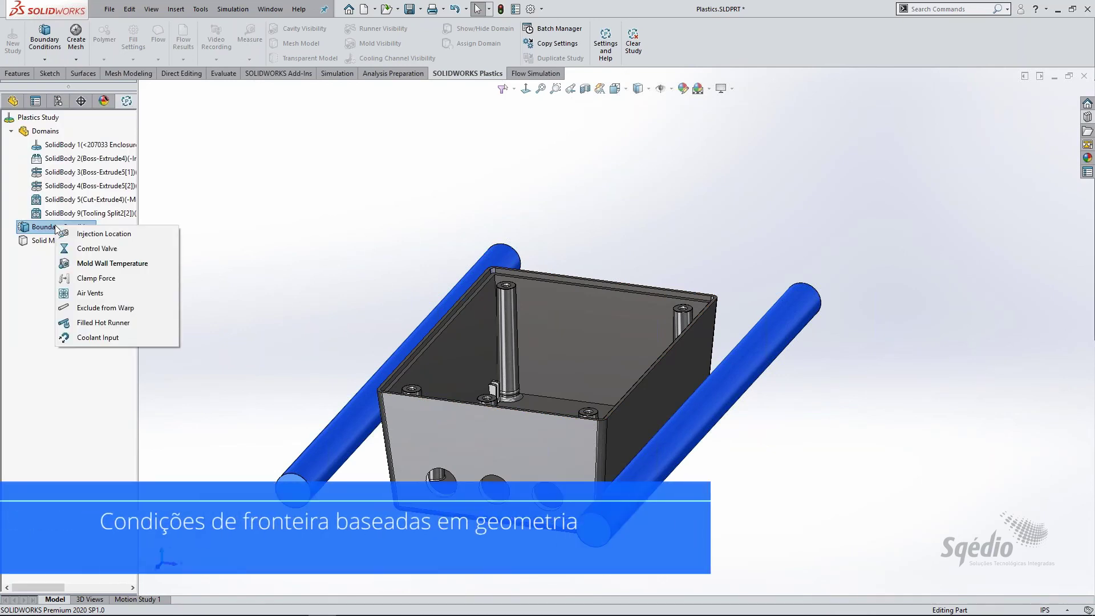
left_click(104, 234)
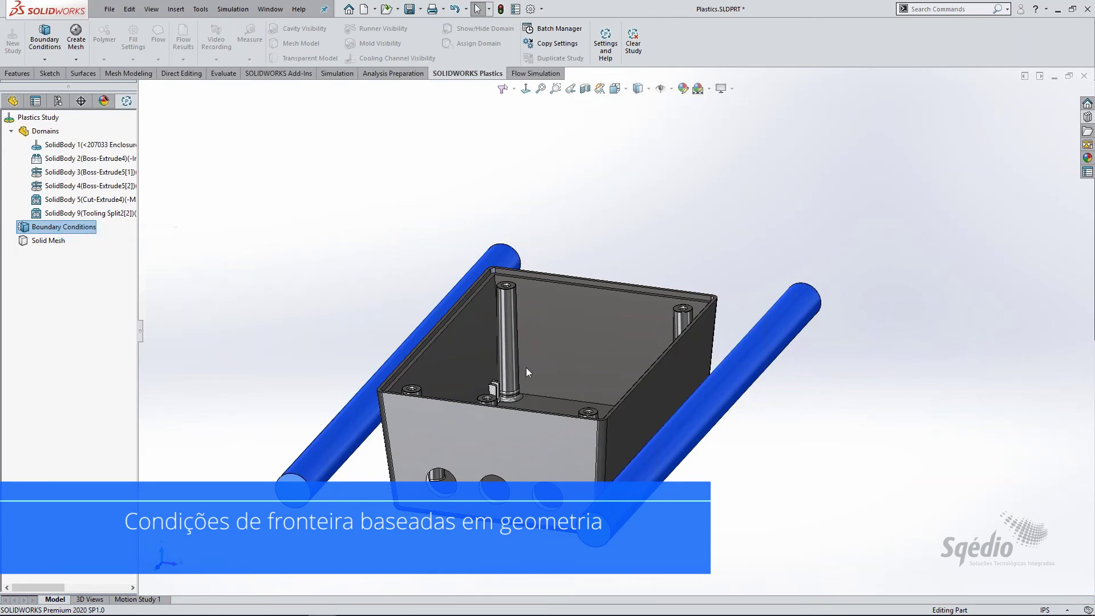
middle_click_drag(386, 257, 428, 525)
scroll(434, 536, "down", 5)
left_click(551, 438)
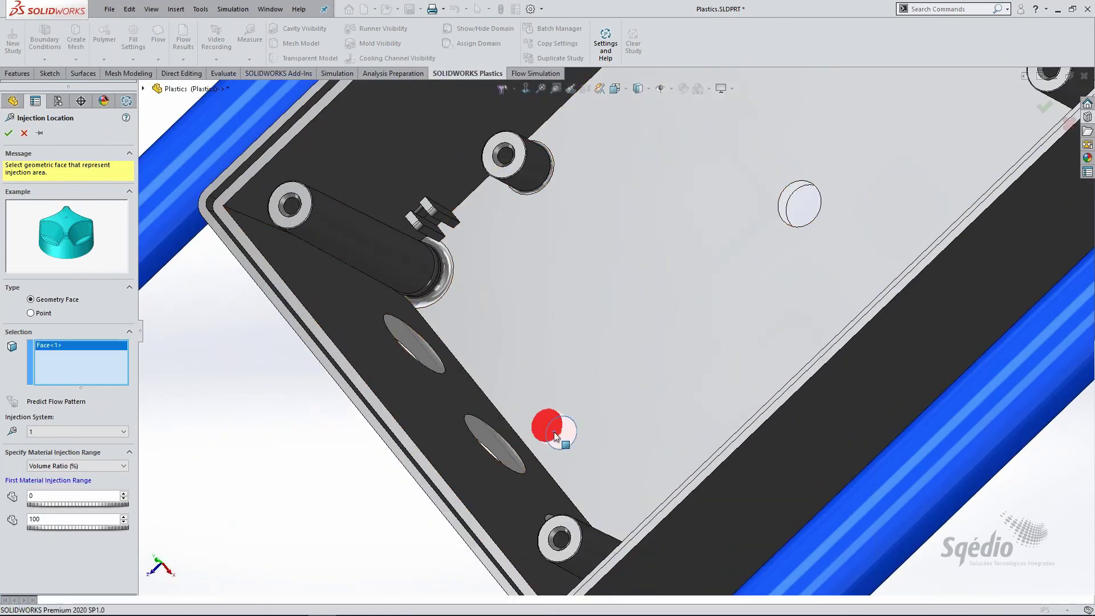
left_click(8, 135)
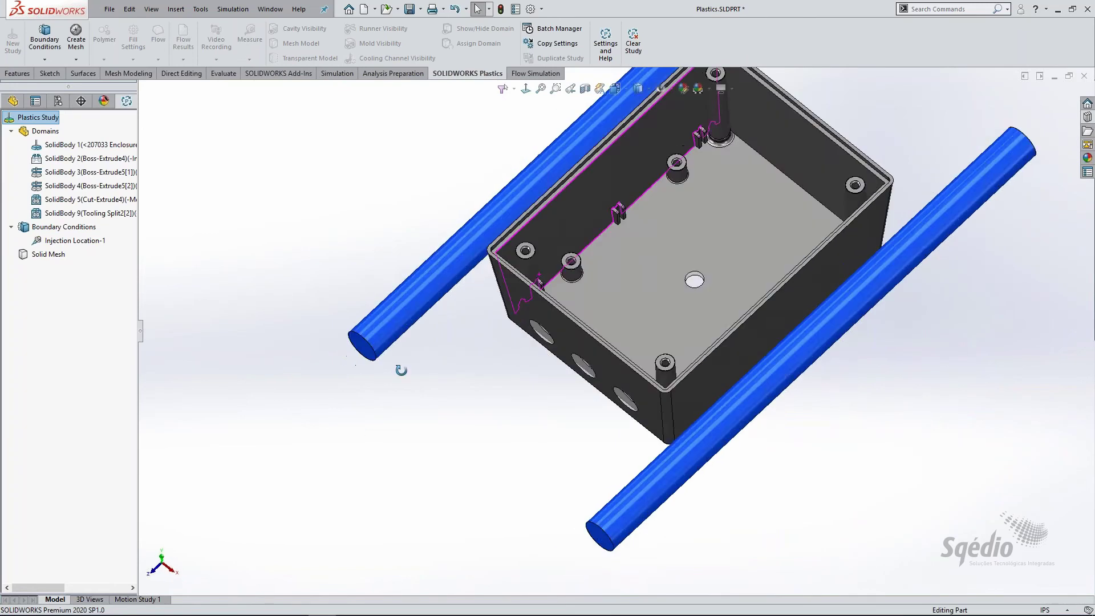
- Add a Clamp Force boundary condition with the Top Plane as the clamp force direction
right_click(77, 228)
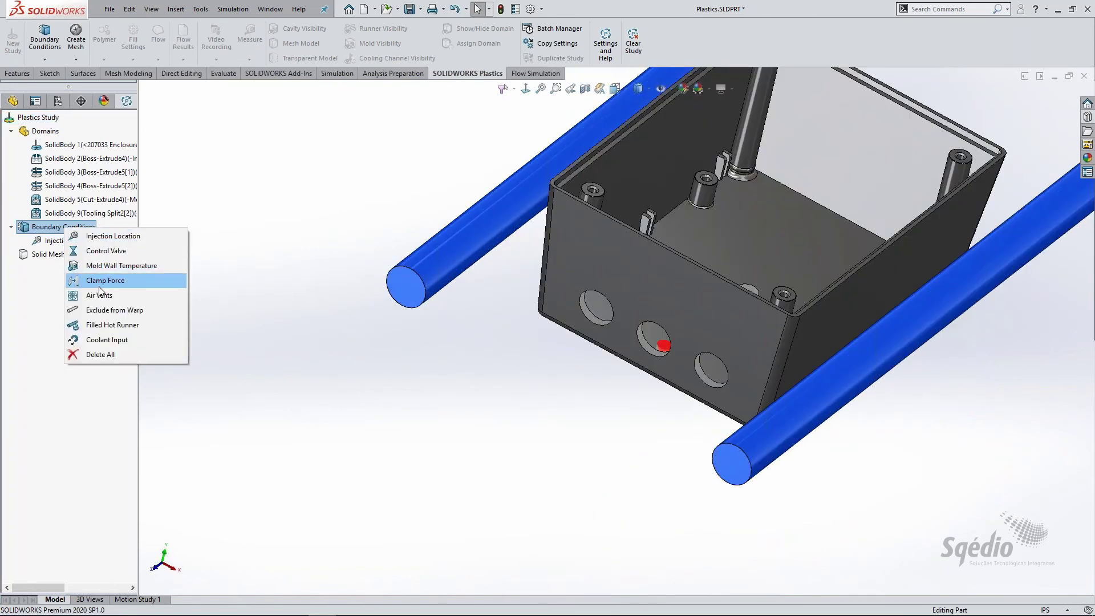
left_click(106, 280)
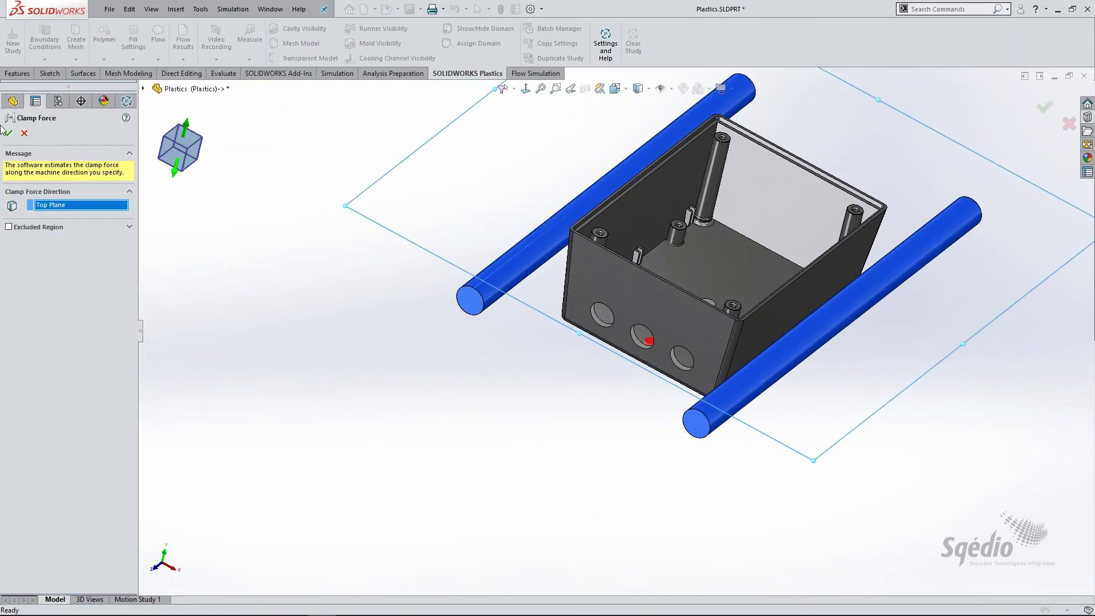
left_click(8, 133)
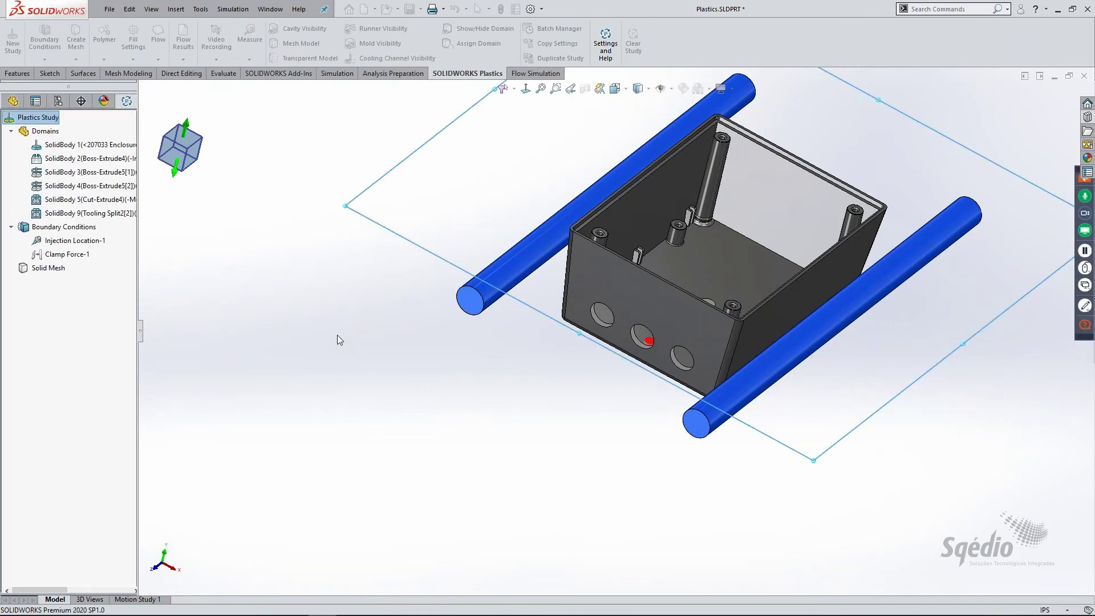
right_click(91, 228)
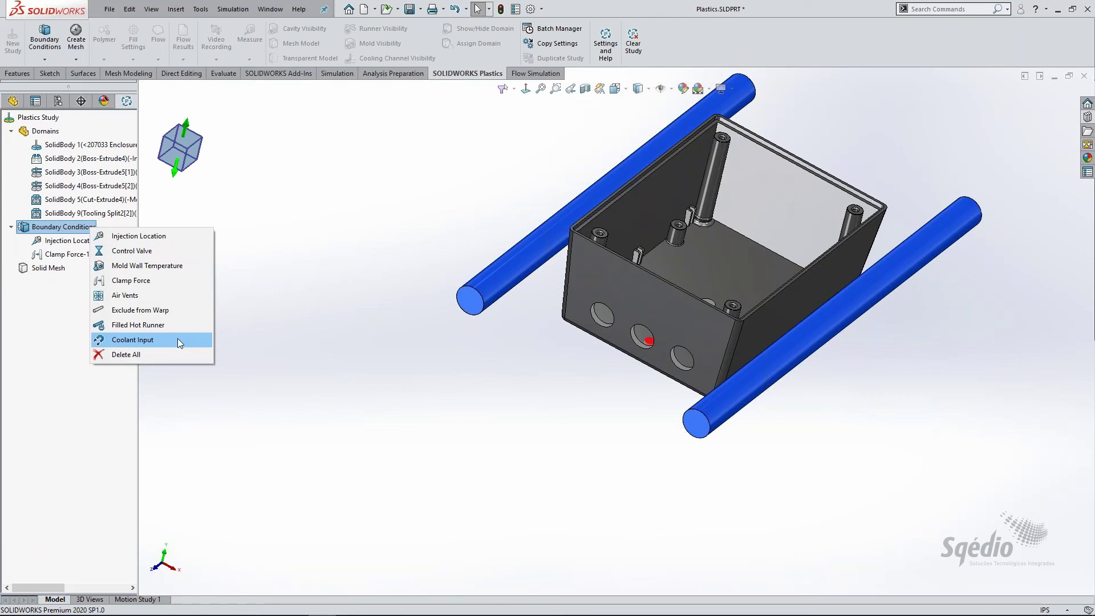
left_click(306, 327)
scroll(758, 187, "down", 4)
scroll(759, 185, "up", 4)
middle_click_drag(758, 186, 756, 169)
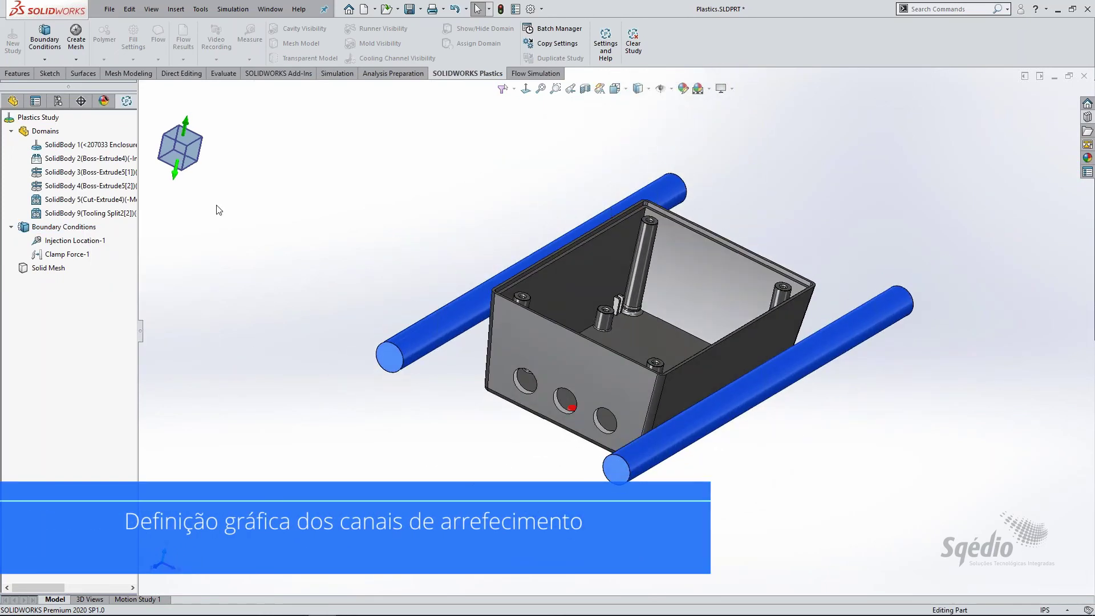
- Start a Coolant Input kept open for repeated use, and set the first cooling channel's end face on the three-hole side as inlet
right_click(81, 230)
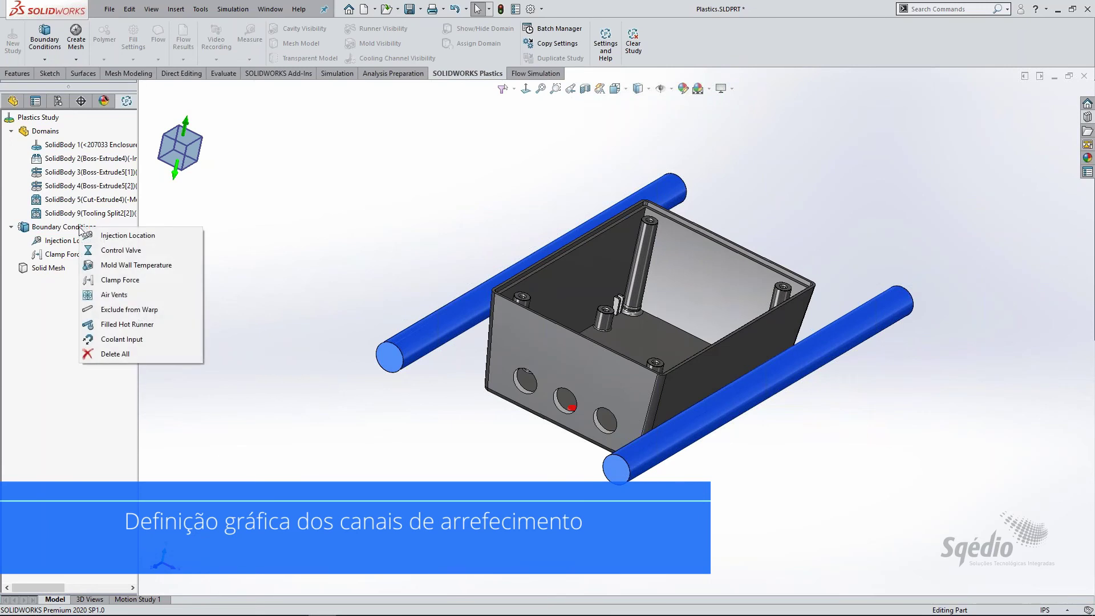
left_click(110, 340)
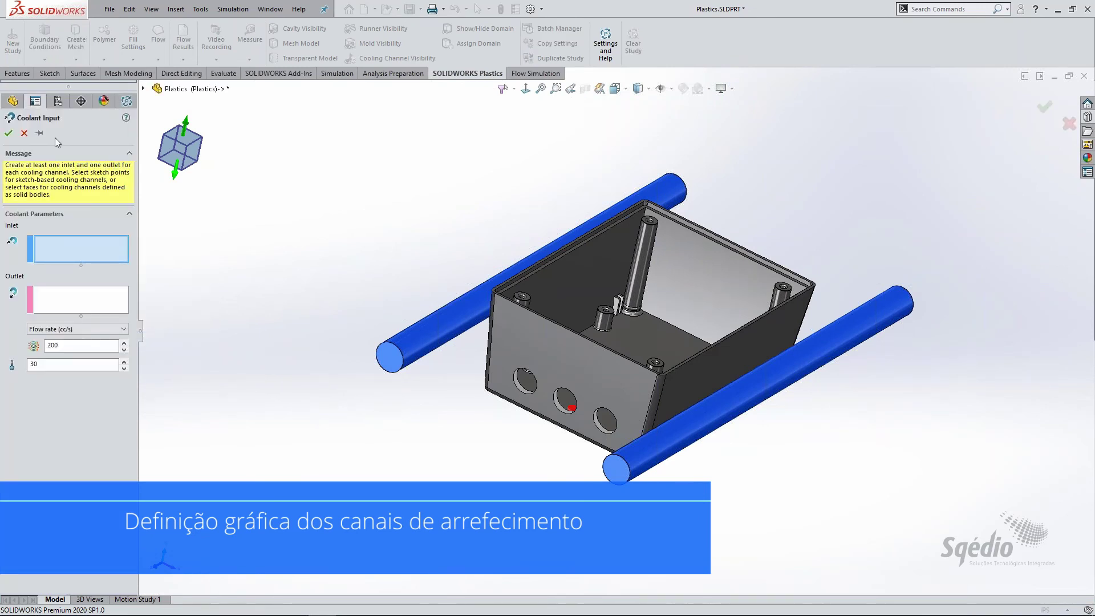
left_click(40, 132)
scroll(465, 371, "down", 2)
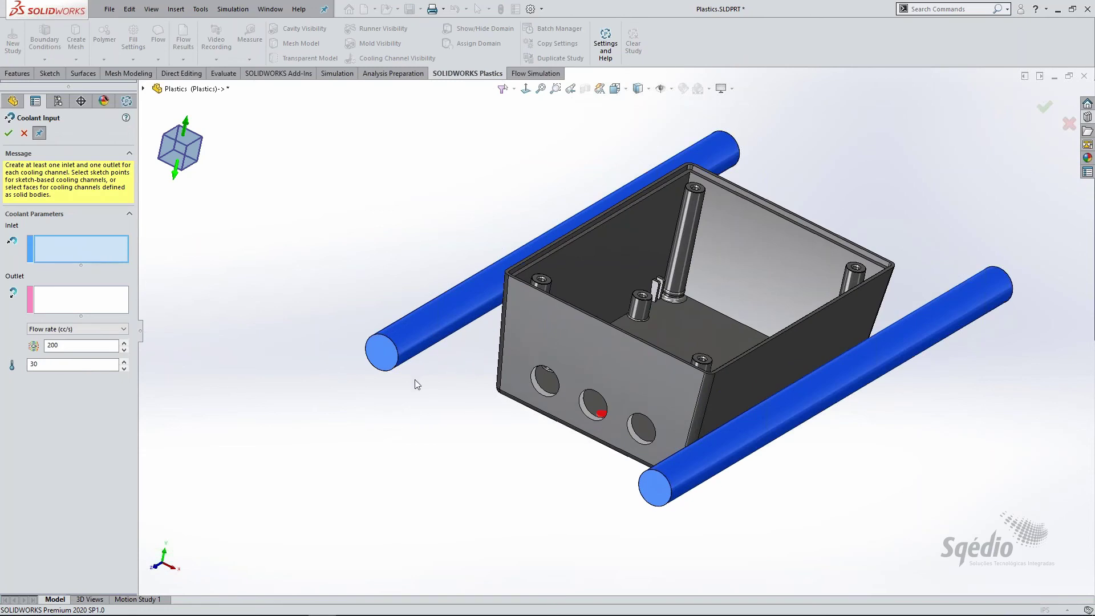
left_click(381, 351)
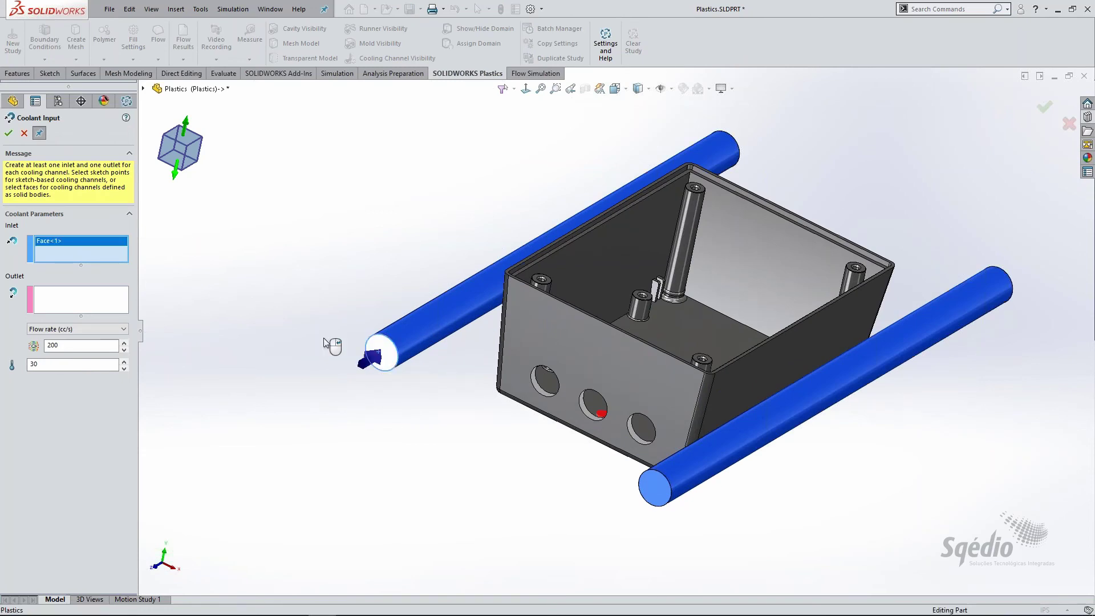
- Set the first cooling channel's opposite end face as outlet and apply the coolant input with a 200 cc/s flow rate and temperature 30
left_click(71, 302)
middle_click_drag(653, 285, 904, 163)
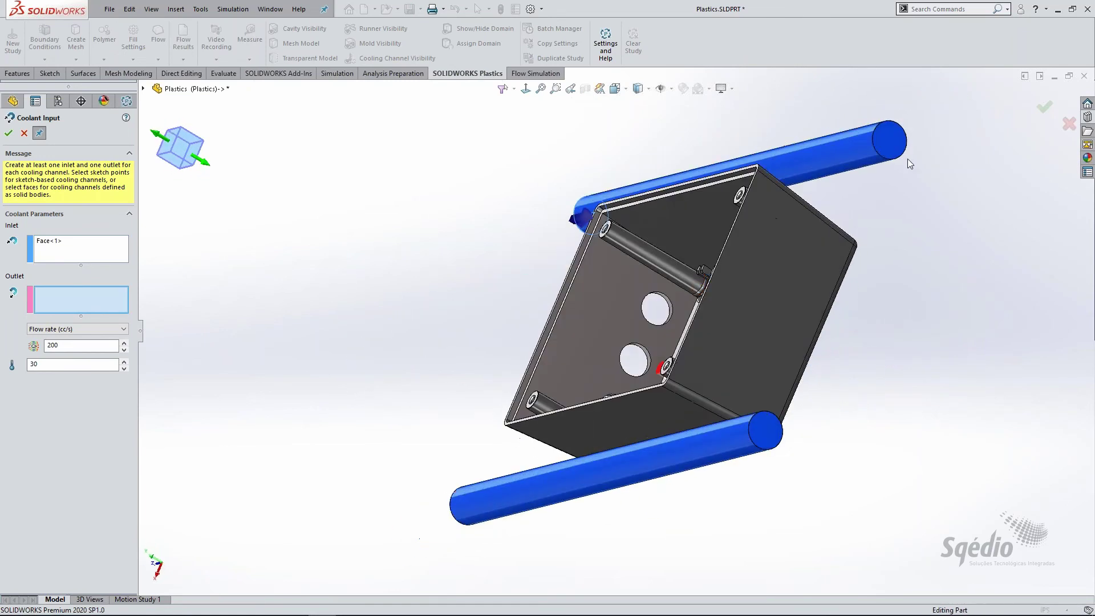
left_click(895, 143)
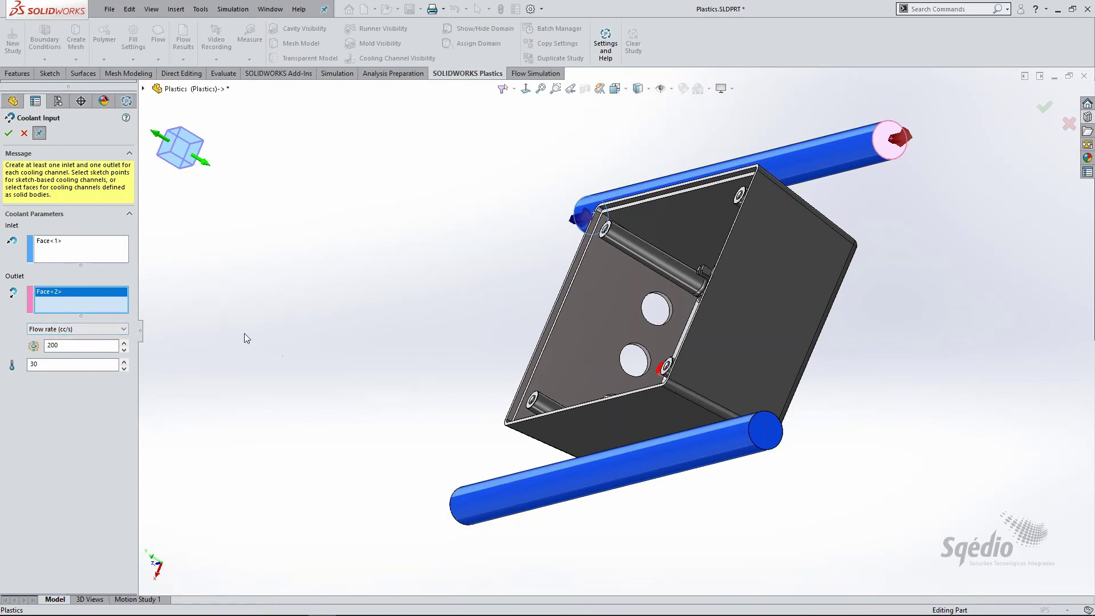
middle_click_drag(307, 315, 376, 220)
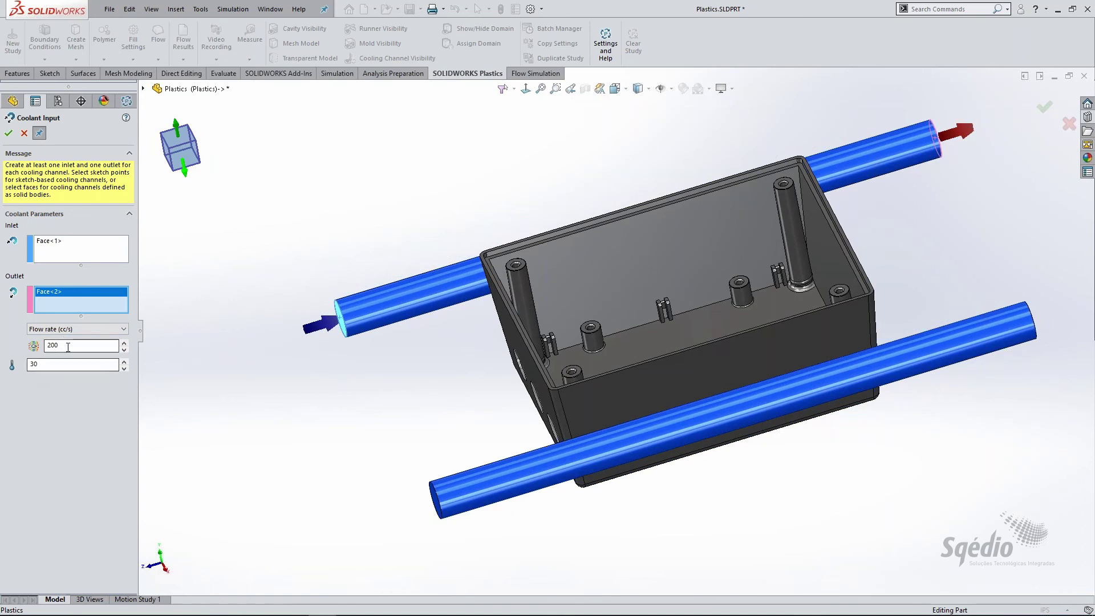
left_click(68, 346)
left_click(11, 136)
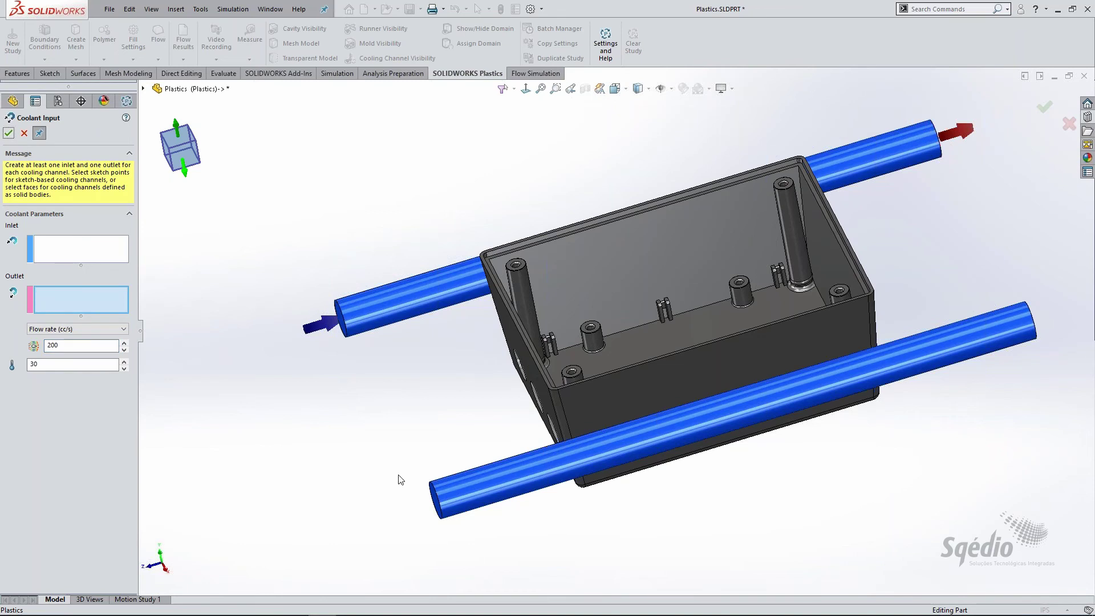
middle_click_drag(400, 477, 410, 454)
left_click(535, 468)
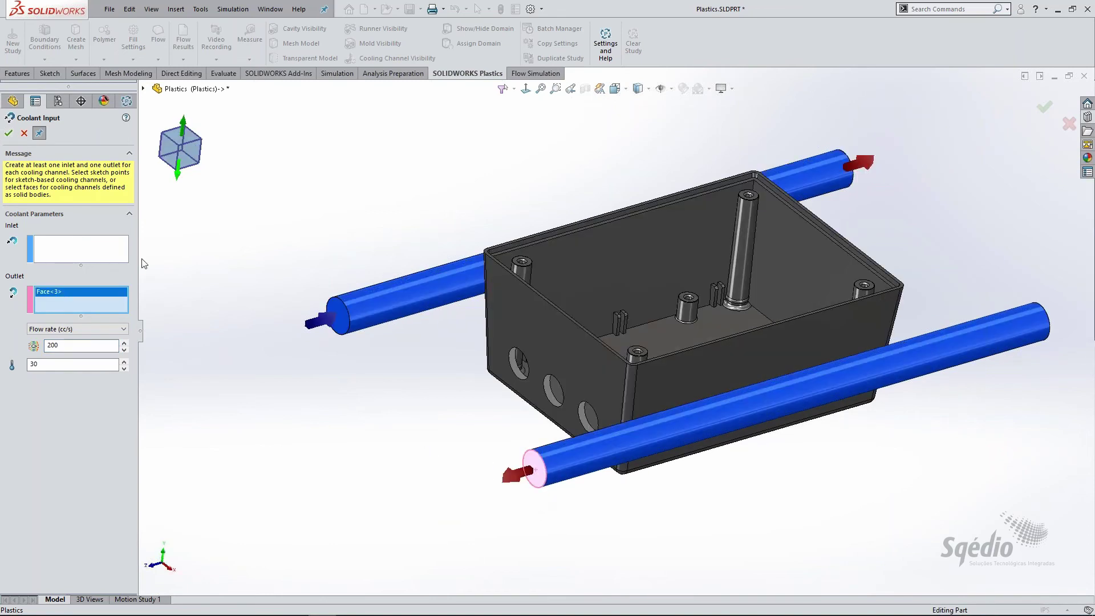
left_click(79, 250)
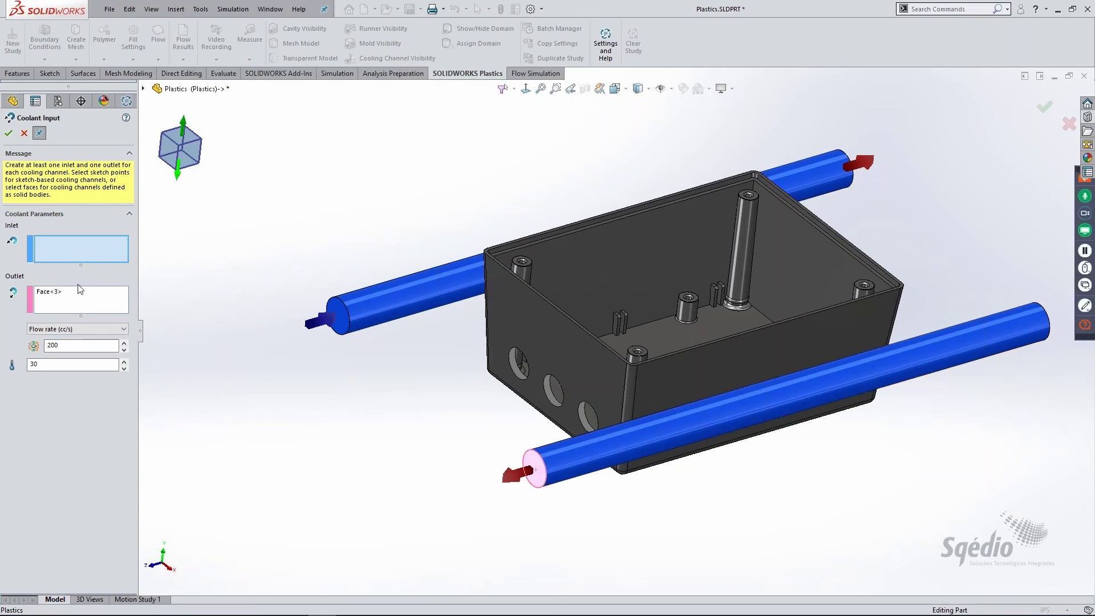
right_click(79, 291)
left_click(101, 313)
- Apply a coolant input to the second cooling channel, with its hole-side end face as inlet and opposite end face as outlet, and finish the command
left_click(83, 255)
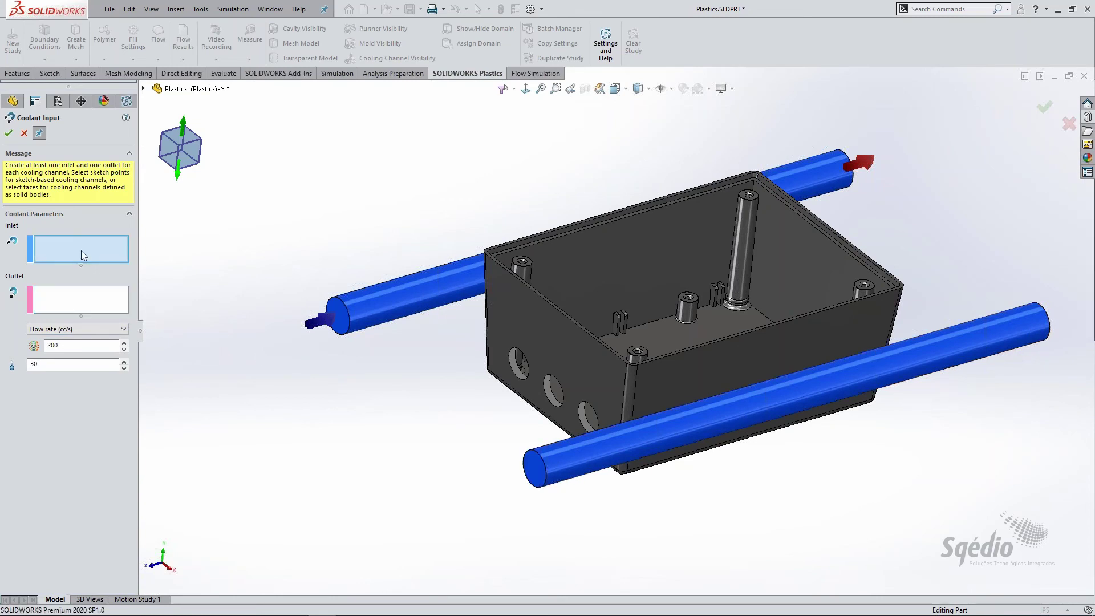
left_click(536, 465)
middle_click_drag(419, 442, 732, 365)
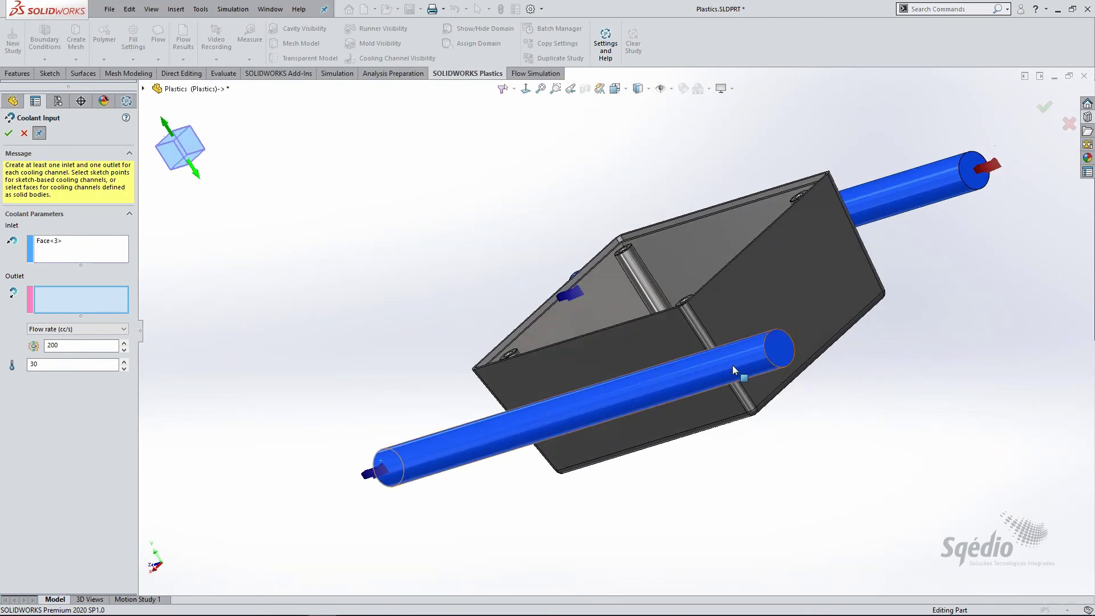
left_click(779, 348)
left_click(8, 133)
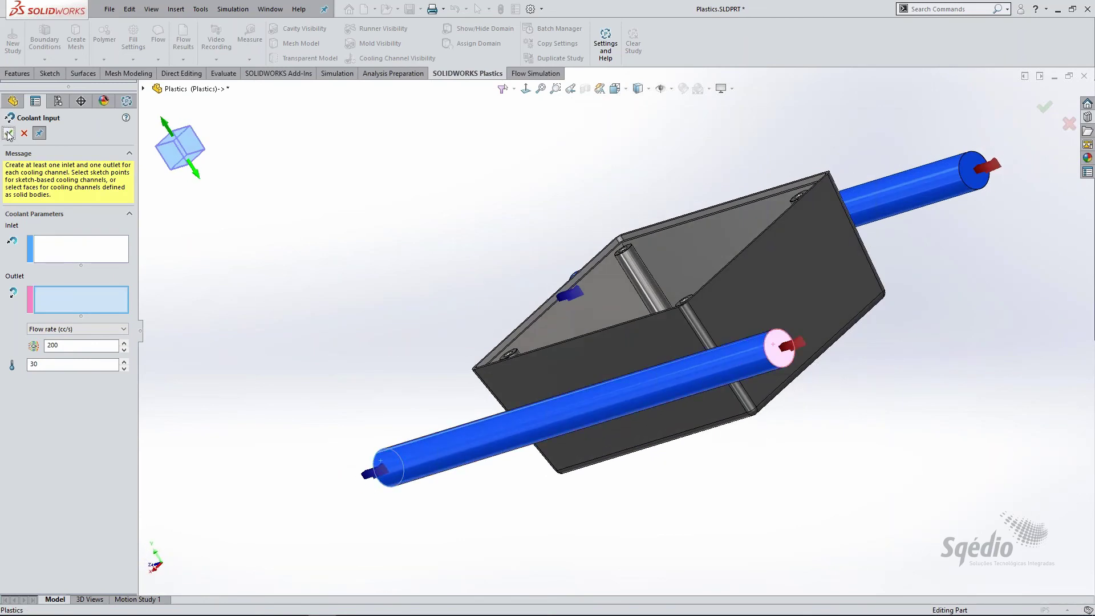
middle_click_drag(388, 323, 426, 321)
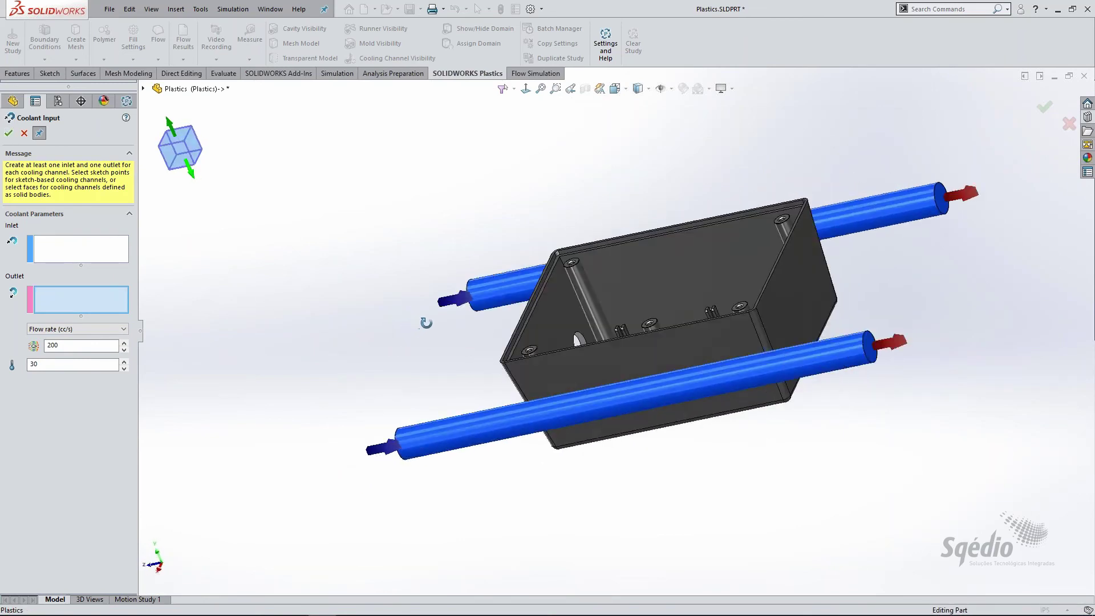
left_click(24, 133)
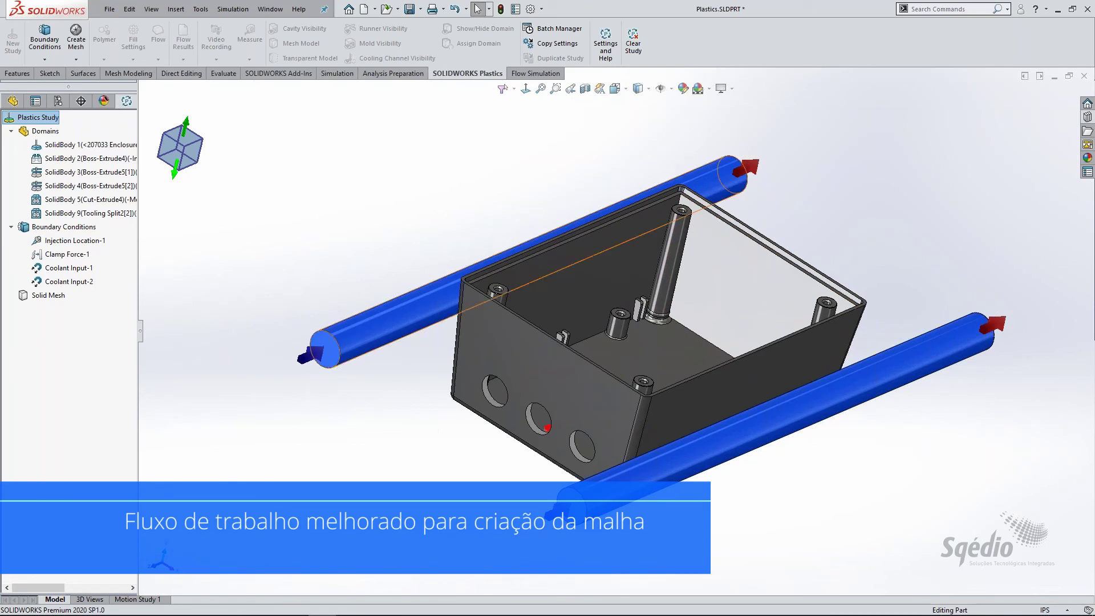
- Create a coarse surface mesh with curvature-based refinement for all domains of the Tetrahedral Hybrid solid mesh
right_click(49, 295)
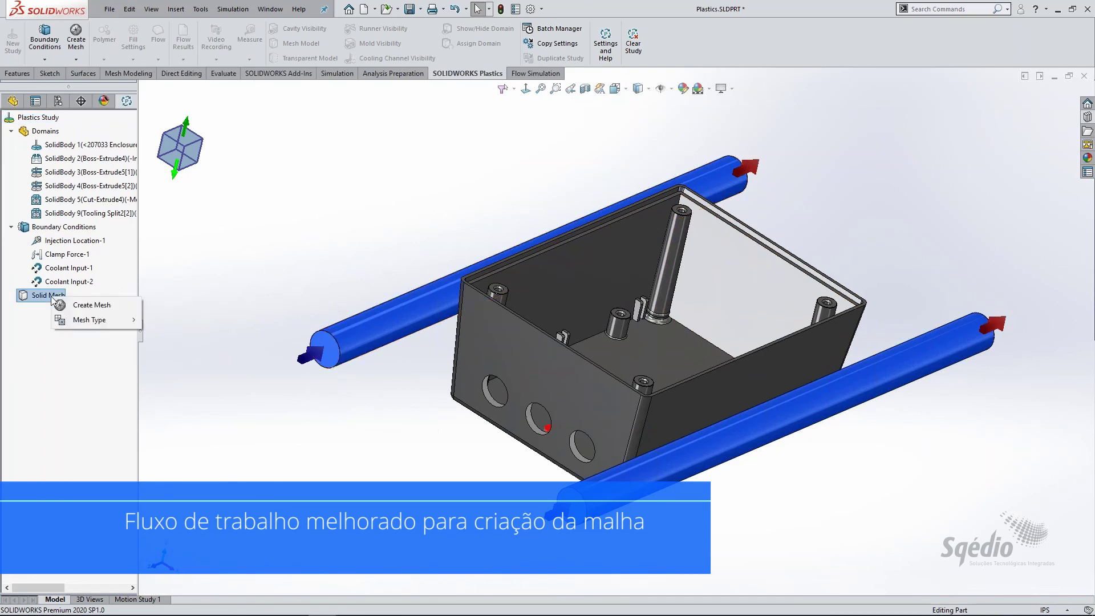
left_click(86, 305)
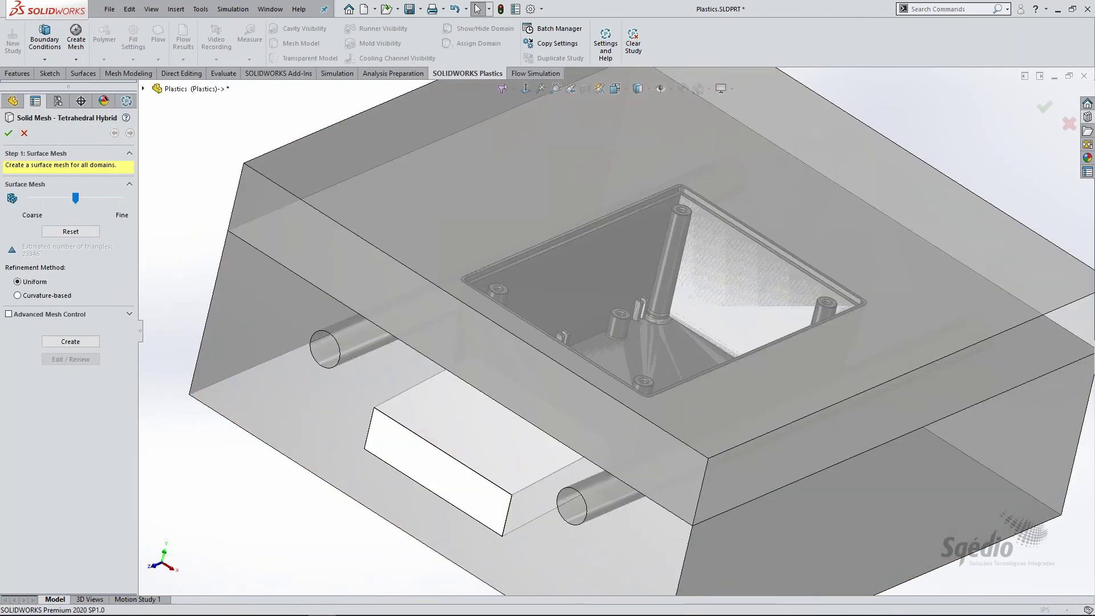
scroll(408, 290, "up", 1)
middle_click_drag(767, 434, 739, 395)
scroll(653, 366, "down", 1)
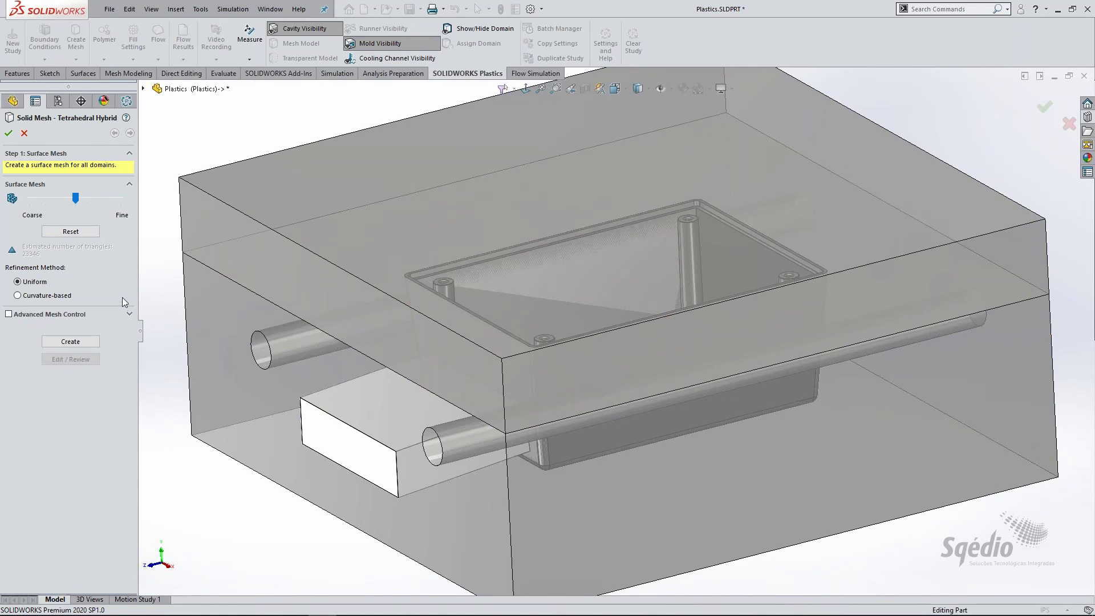
left_click_drag(76, 199, 30, 199)
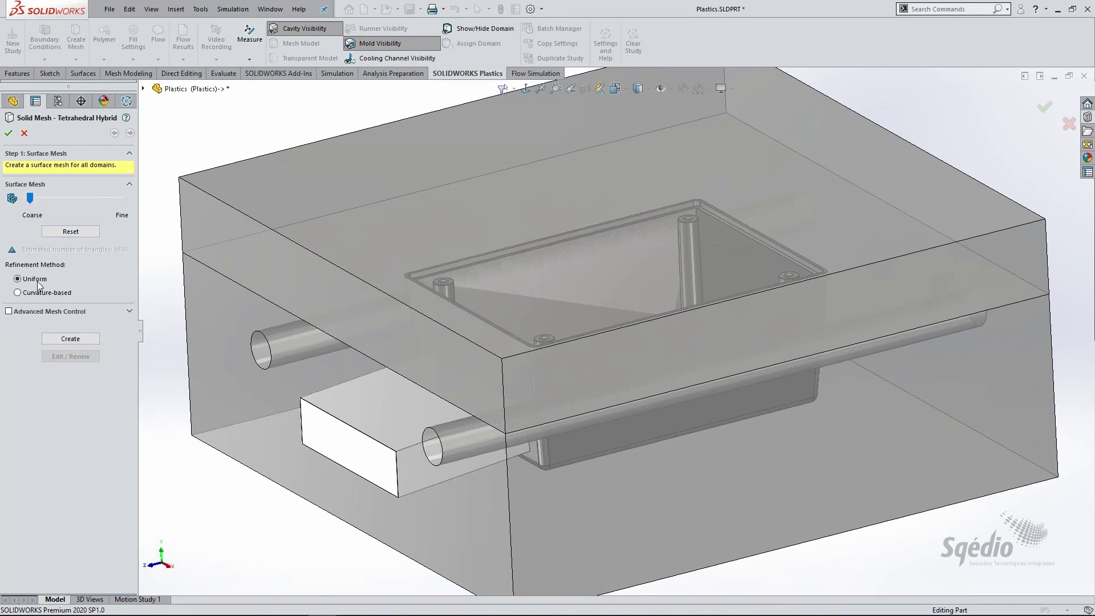
left_click(81, 341)
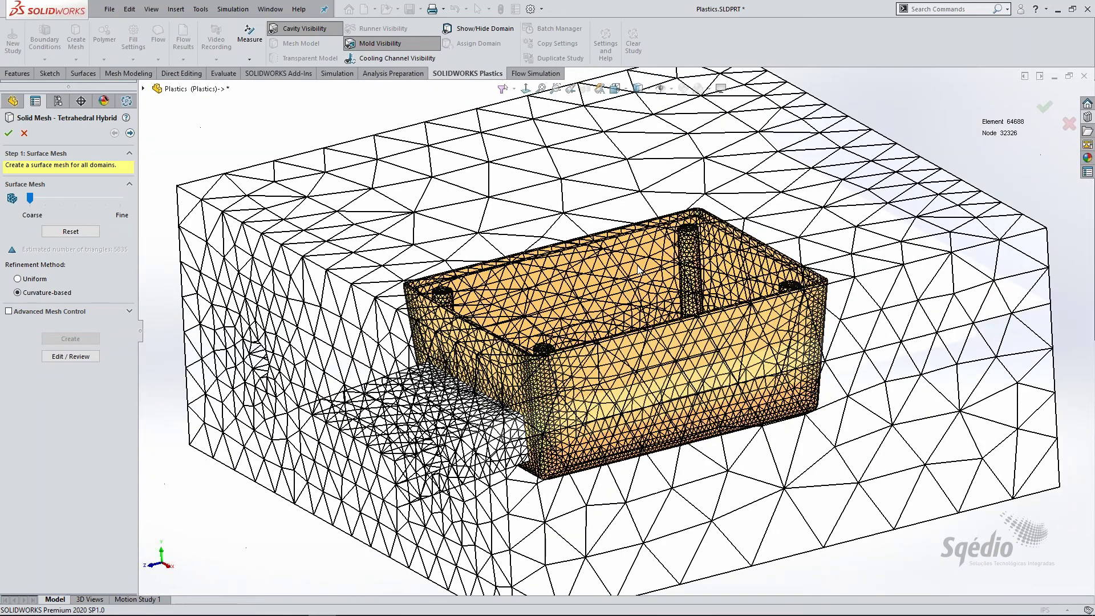
- Generate the solid mesh from the surface mesh, inspect the sectioned mold and cavity, and leave the meshing command
middle_click_drag(536, 331, 576, 359)
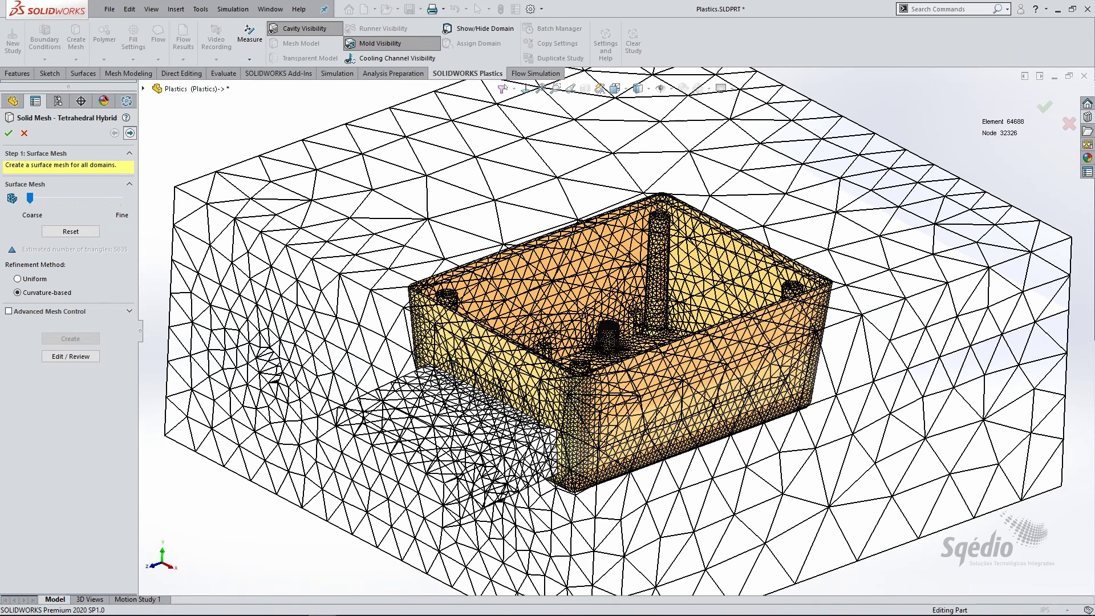
left_click(130, 133)
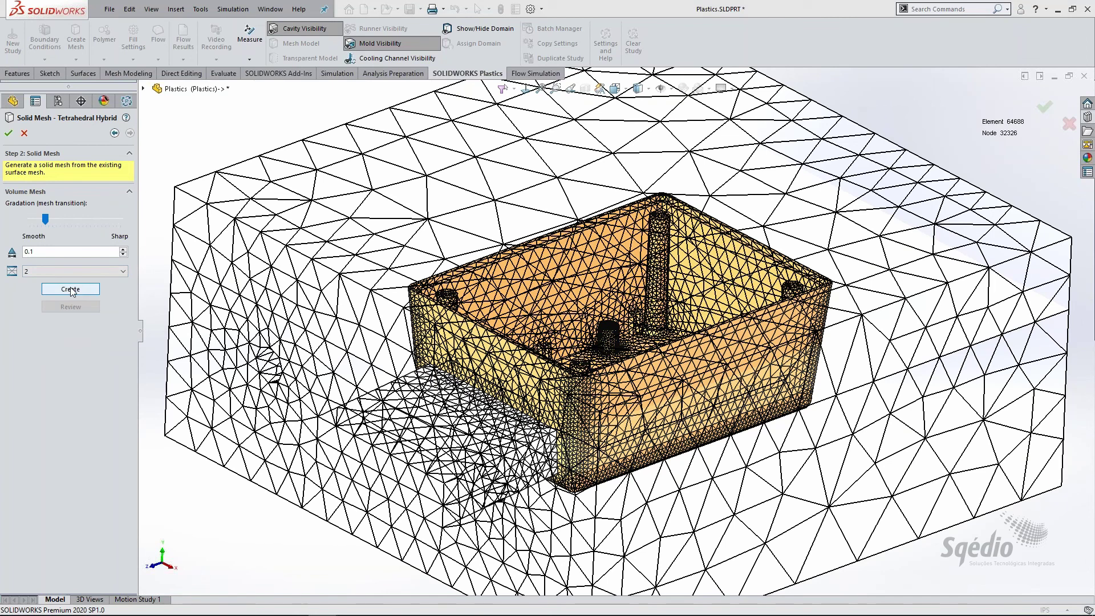
left_click(70, 289)
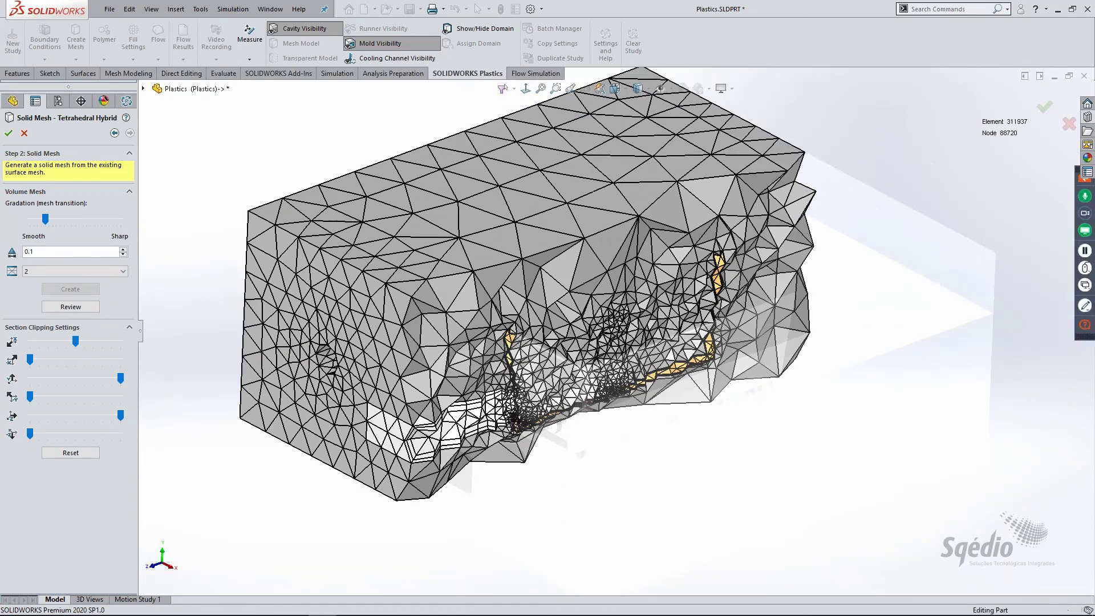
middle_click_drag(520, 303, 489, 287)
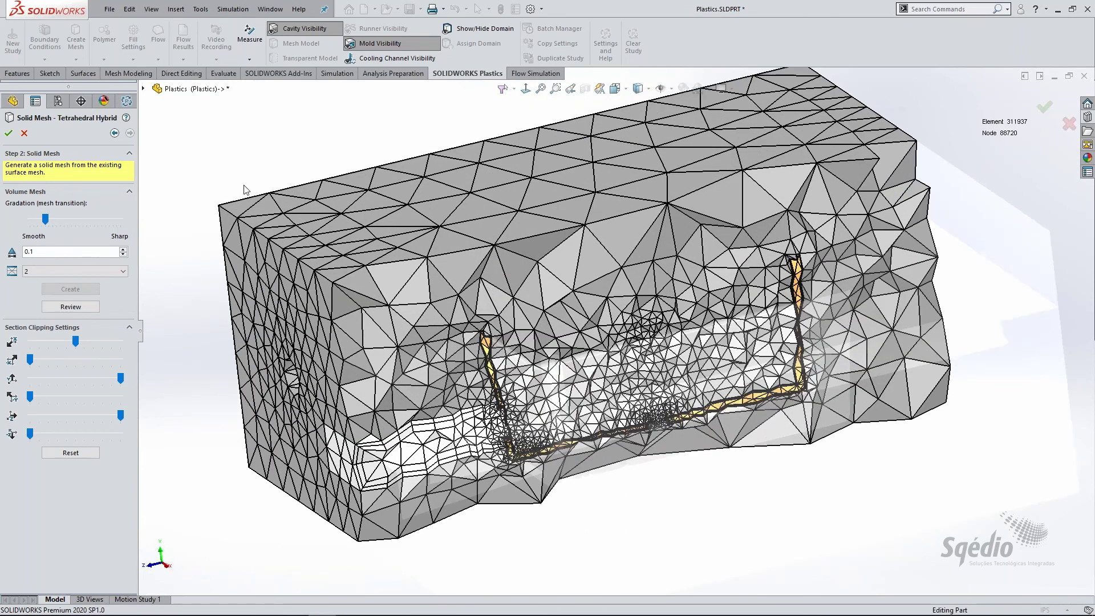
middle_click_drag(477, 242, 491, 247)
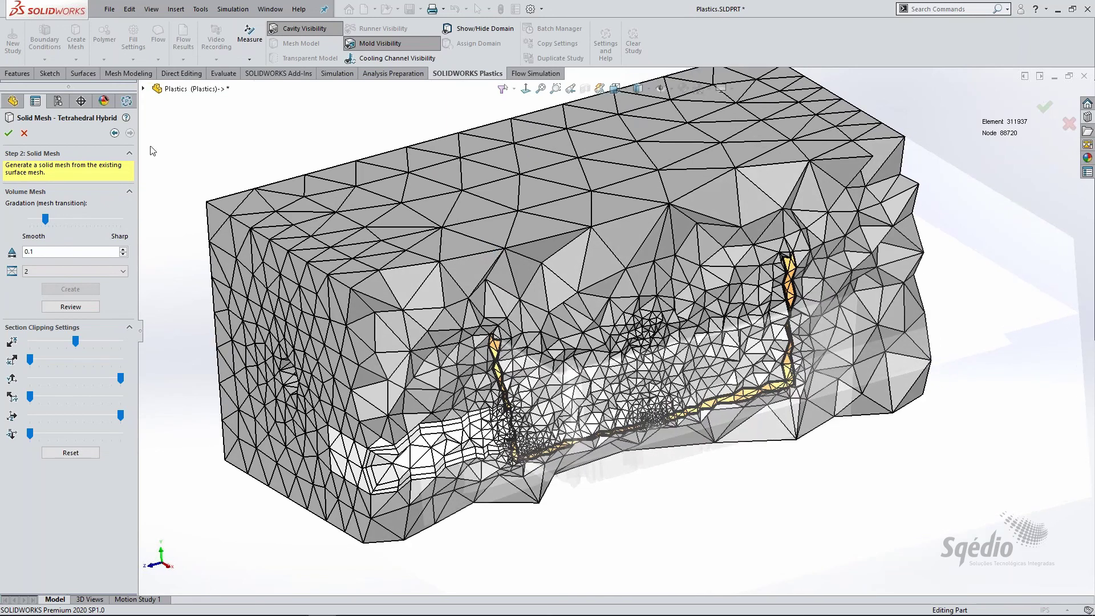
left_click(24, 133)
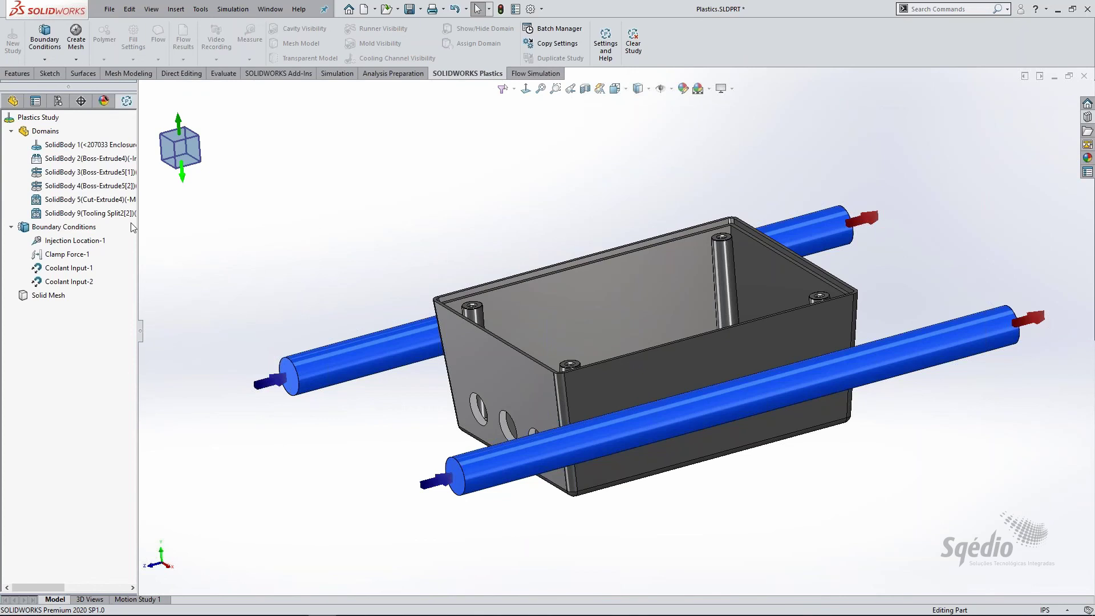
- Activate the Finished Plastics configuration and display the solid mesh model of its plastics study
left_click(58, 102)
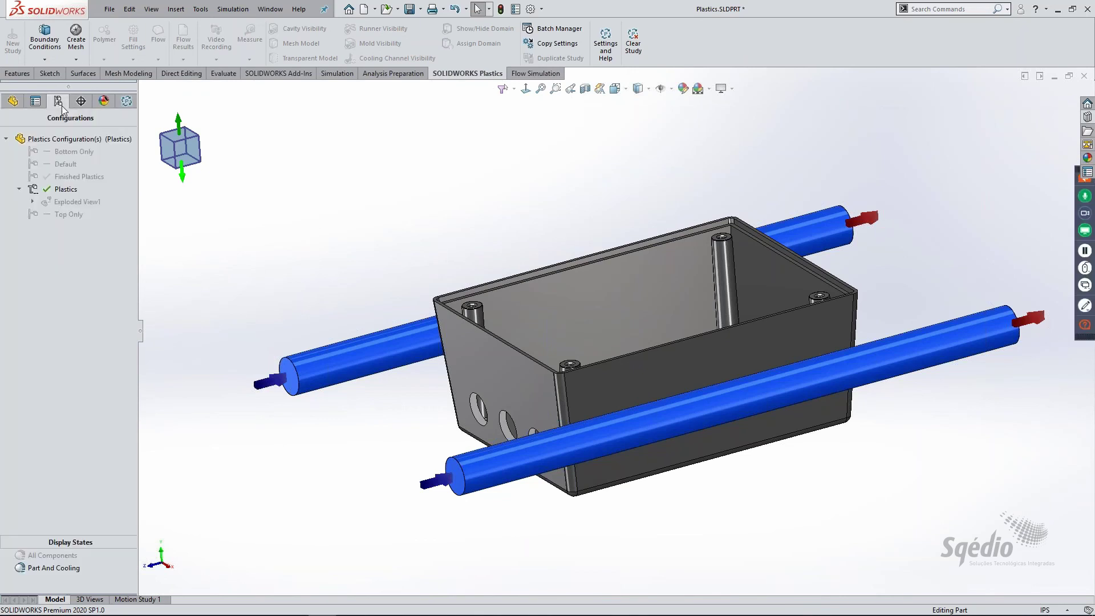
double_click(60, 179)
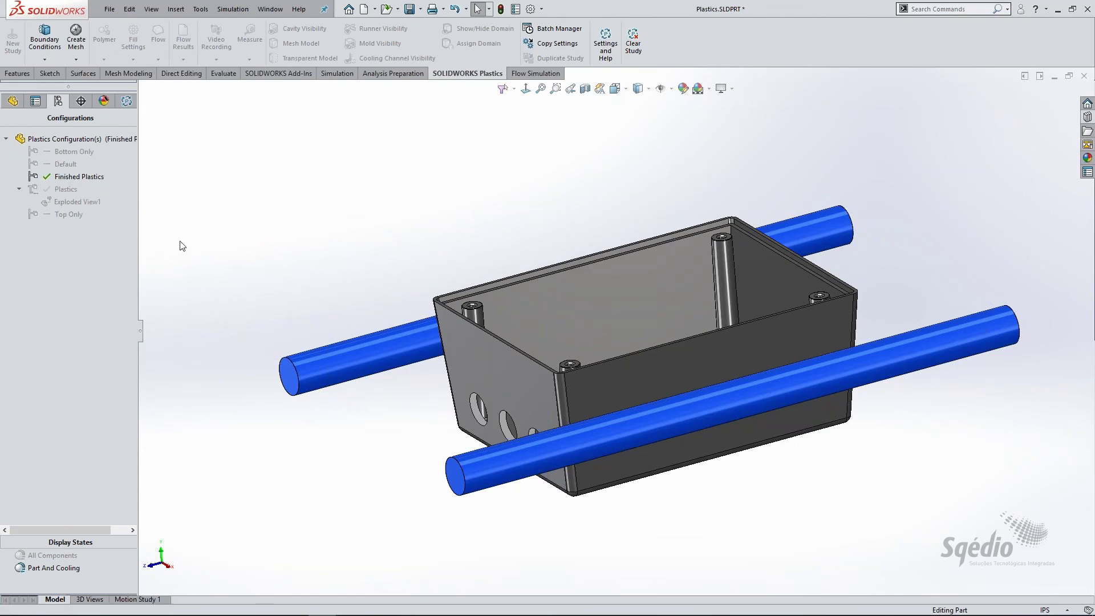
left_click(128, 101)
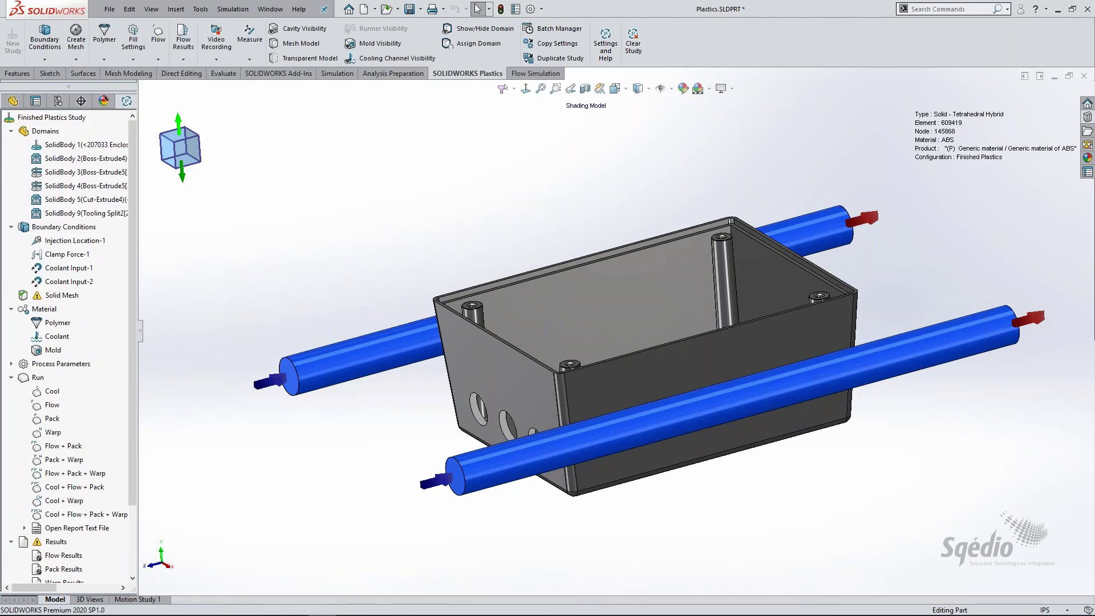
left_click_drag(132, 280, 125, 398)
right_click(47, 215)
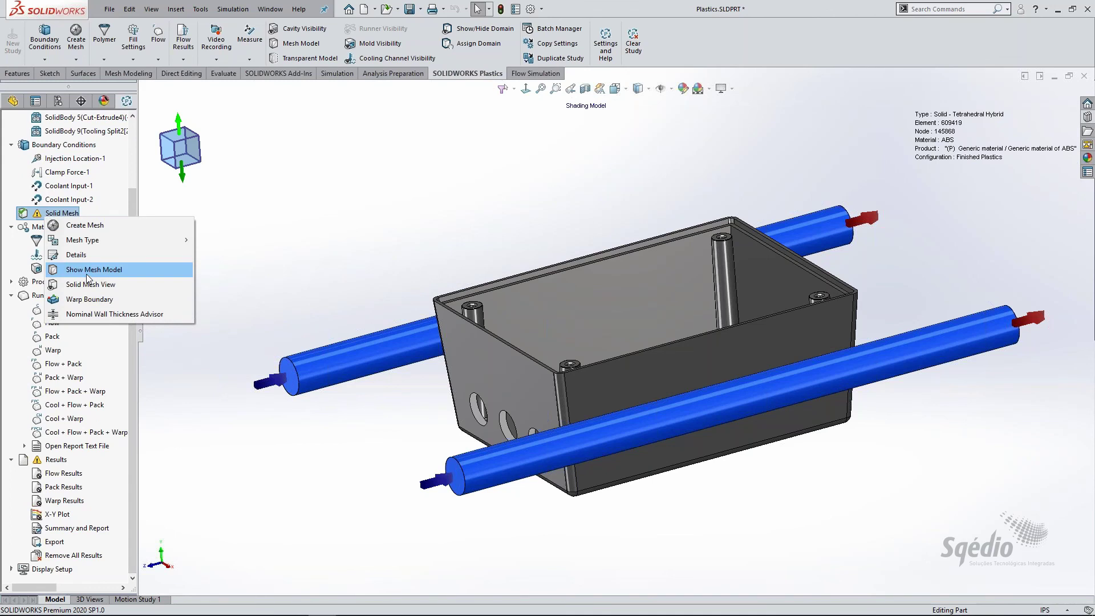
left_click(87, 274)
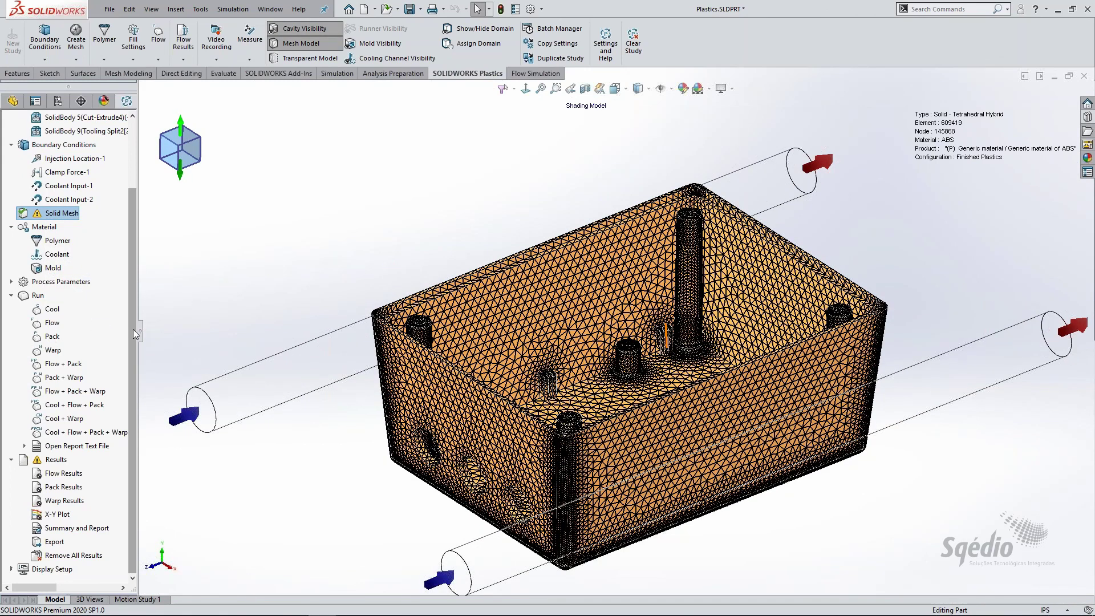
- Display the Fill Time plot from the Finished Plastics study's flow results
left_click(54, 474)
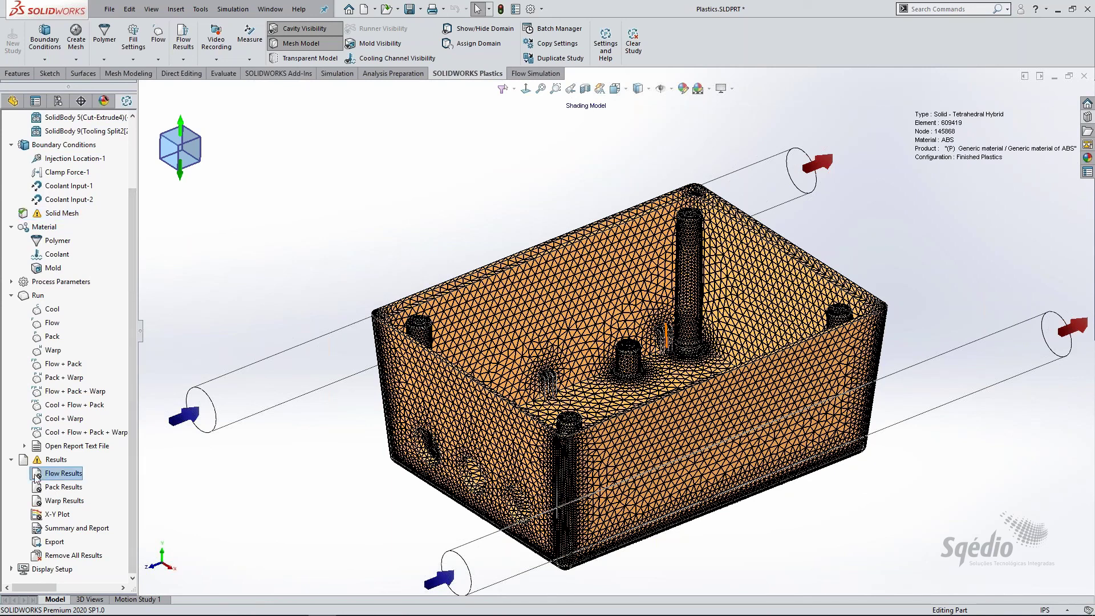
double_click(56, 473)
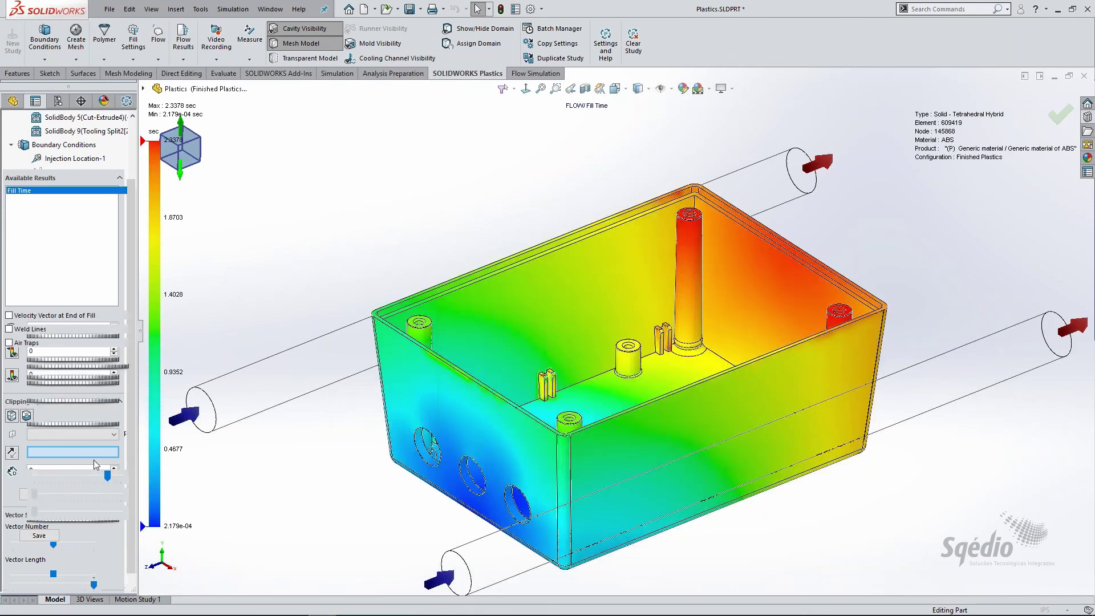
left_click(28, 457)
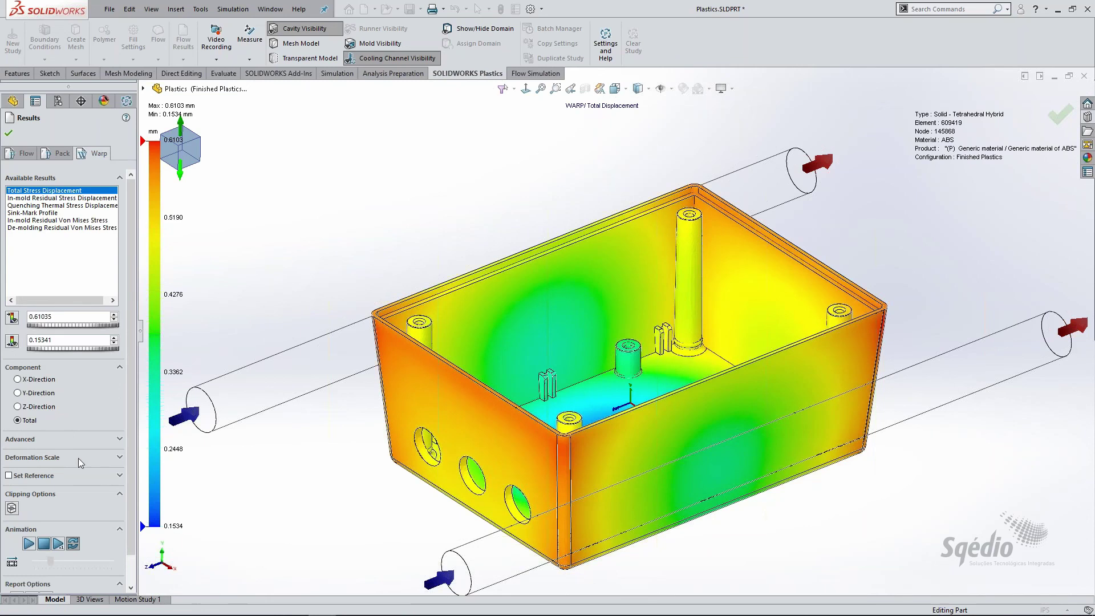
- View the Total Stress Displacement warp plot with a deformation scale of 10 and close the results
left_click(81, 455)
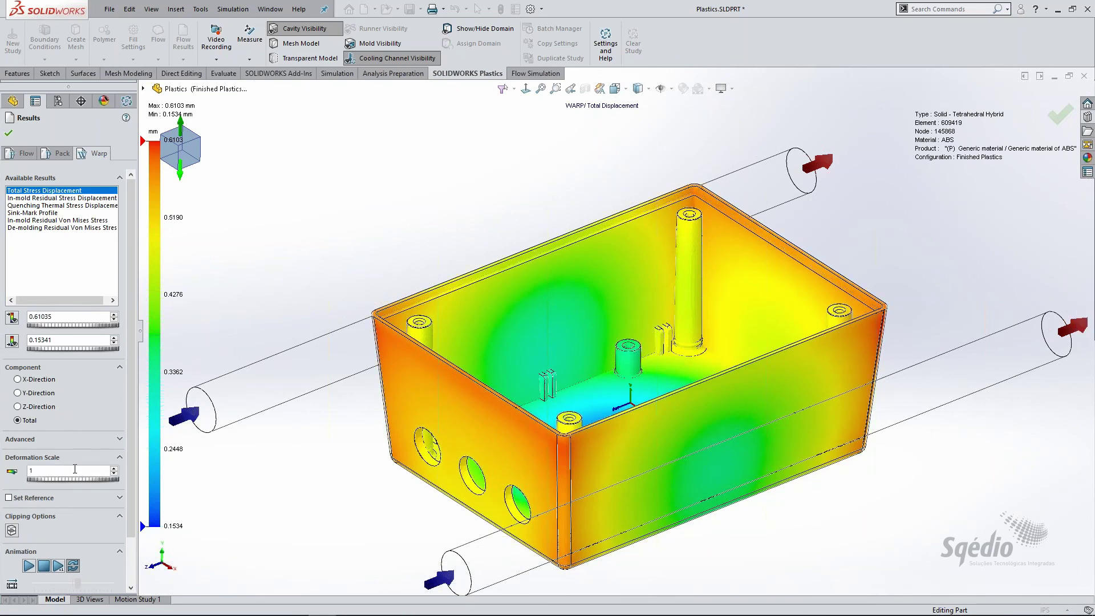
type("0")
key("Return")
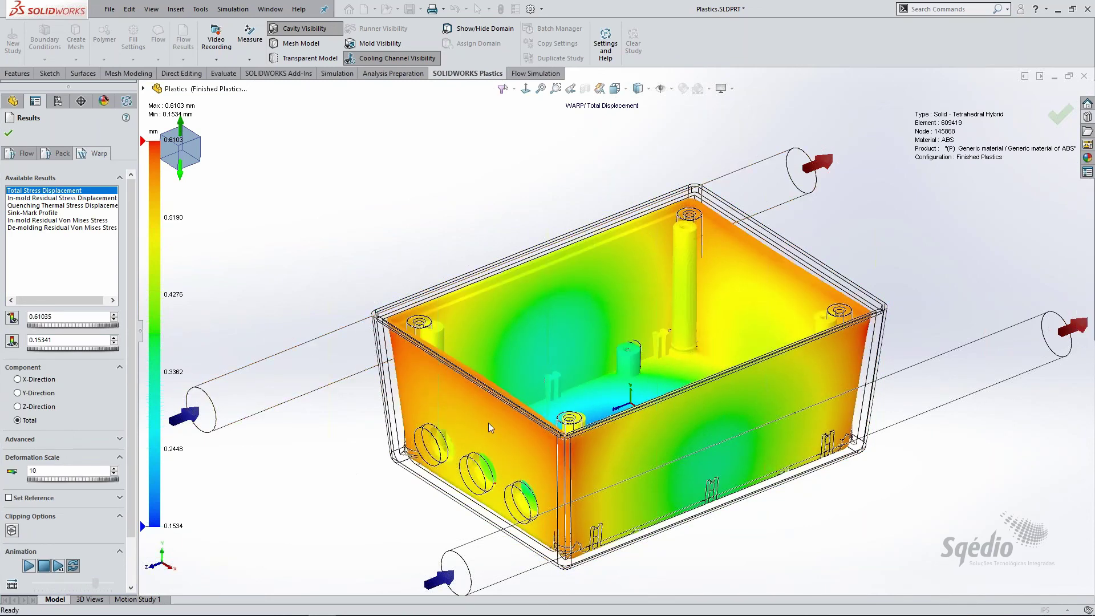
scroll(527, 394, "down", 1)
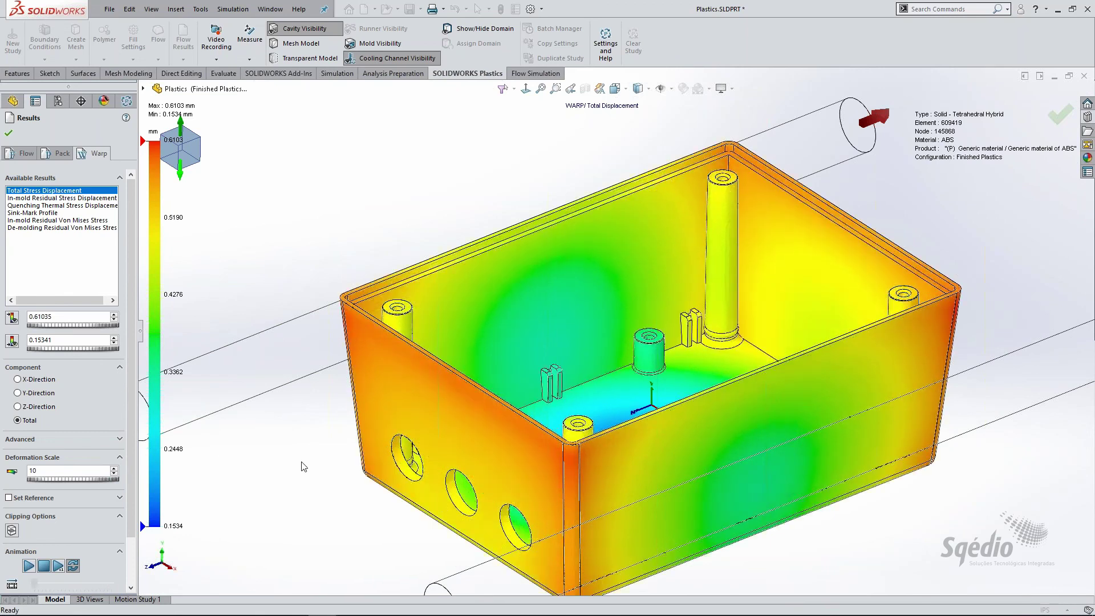
left_click(9, 134)
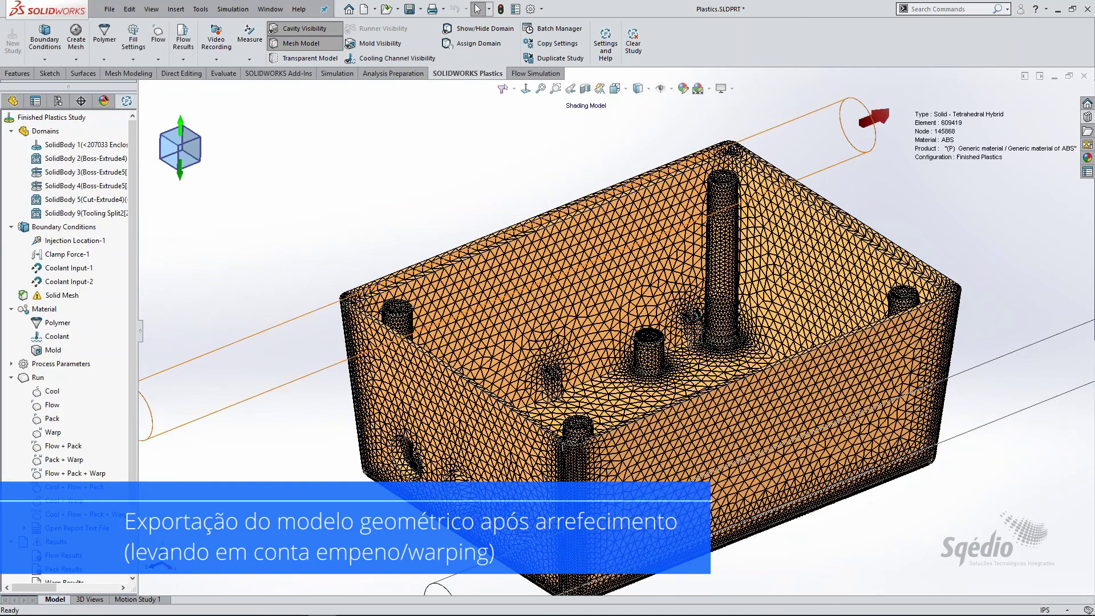
- Look up the Create Body from Deformed Shape command offered for the warp results
left_click_drag(131, 505, 130, 523)
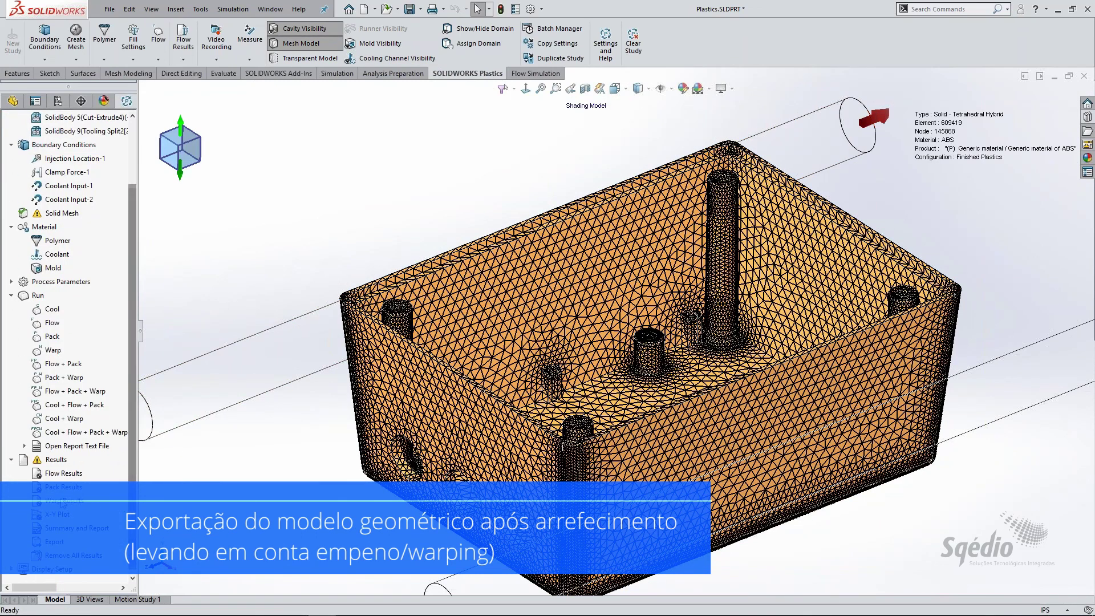
right_click(62, 502)
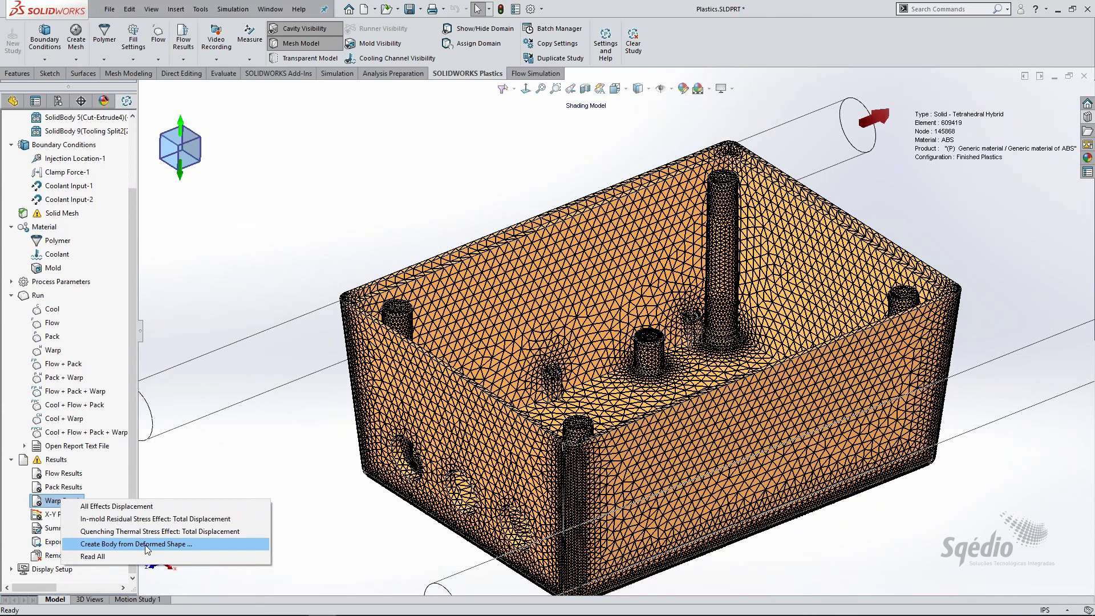
left_click(228, 264)
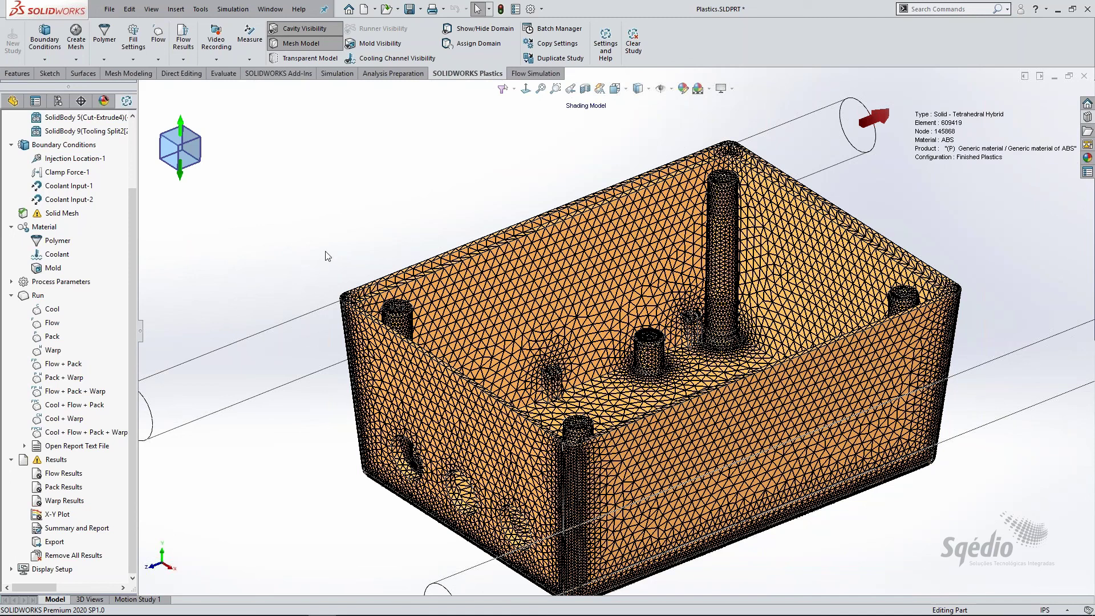
- Open the Finished Plastics_Deformed part from the 05_Plastics library folder, decline feature recognition, and view the deformed enclosure
left_click(1087, 116)
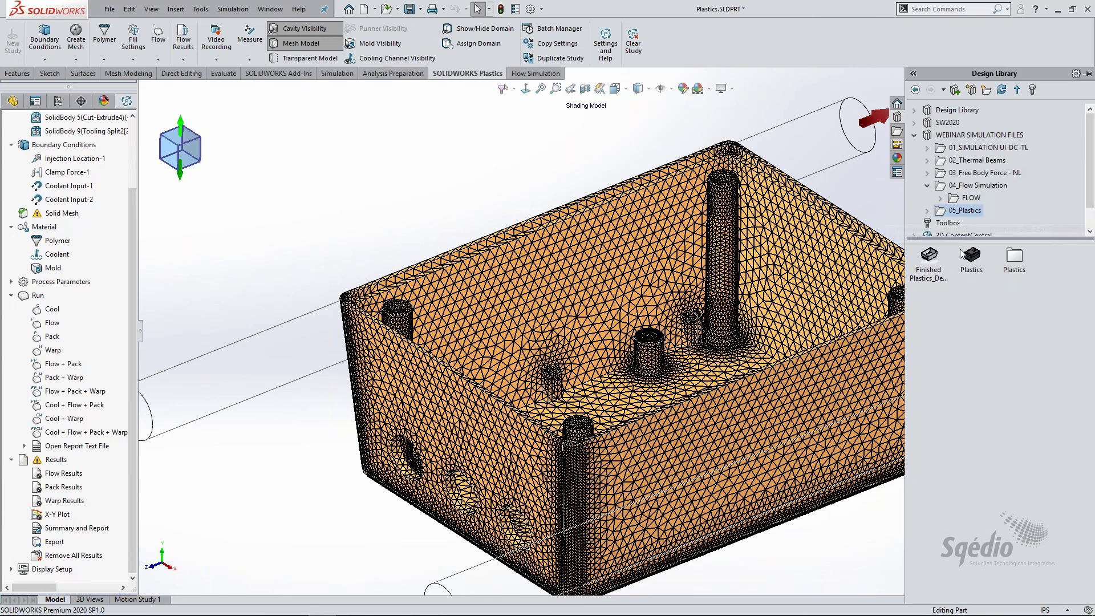
double_click(928, 257)
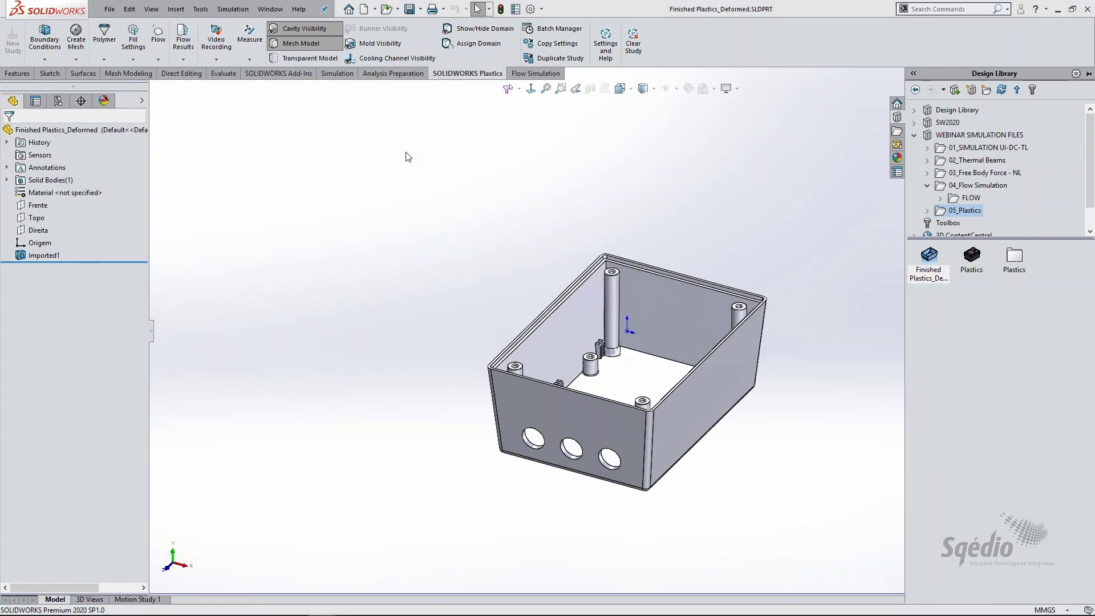
left_click(540, 318)
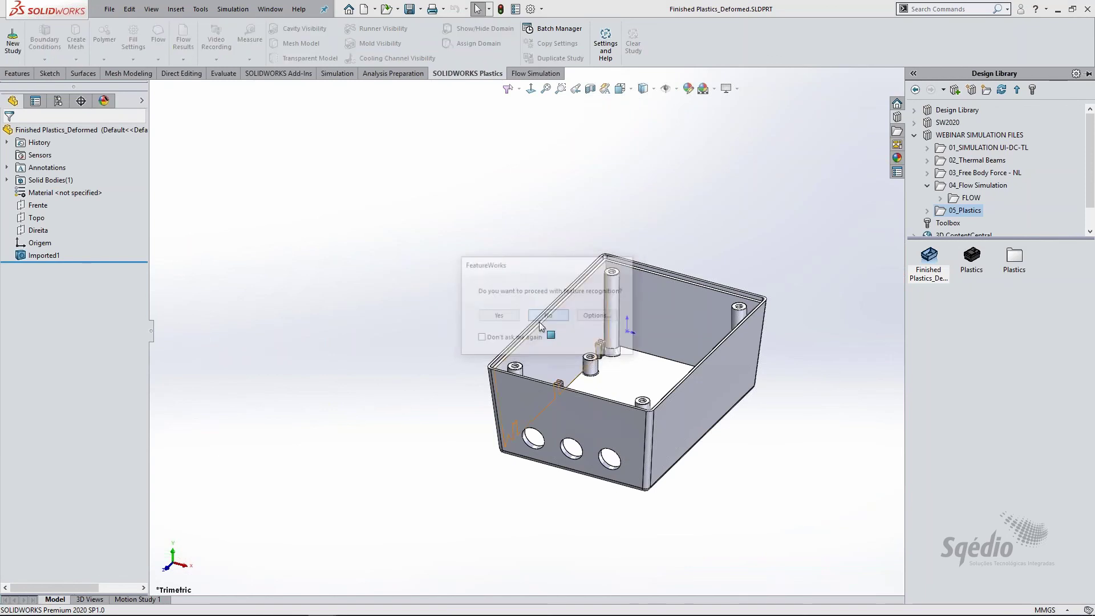
middle_click_drag(758, 399, 768, 377)
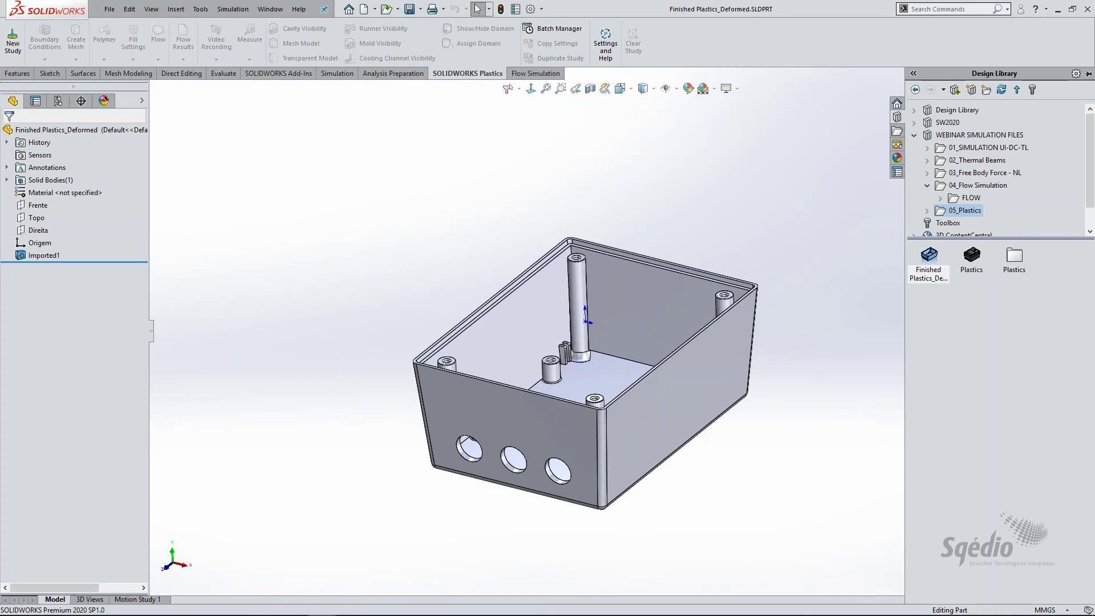
- Dismiss the Design Library, switch to the webinar presentation and advance past the SOLIDWORKS Plastics demo slide
left_click(421, 222)
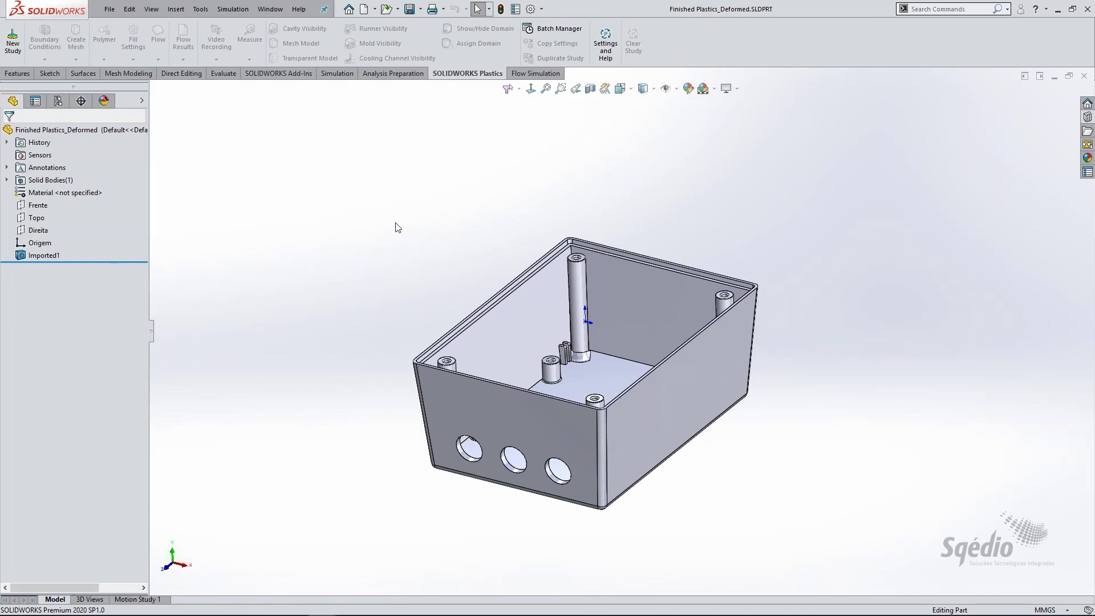
key("alt+Tab")
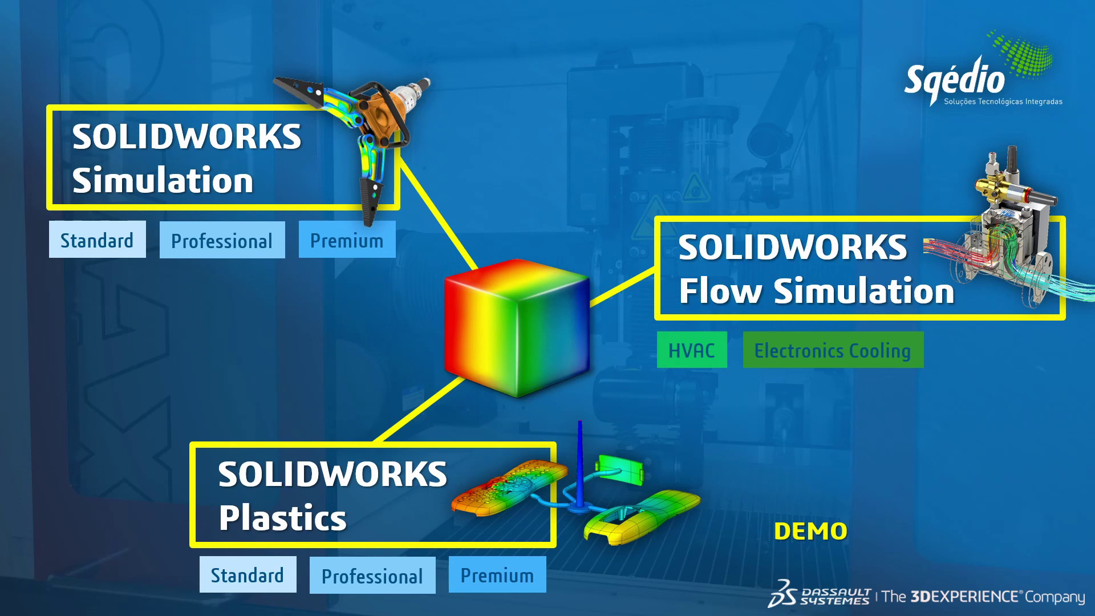
key("Right")
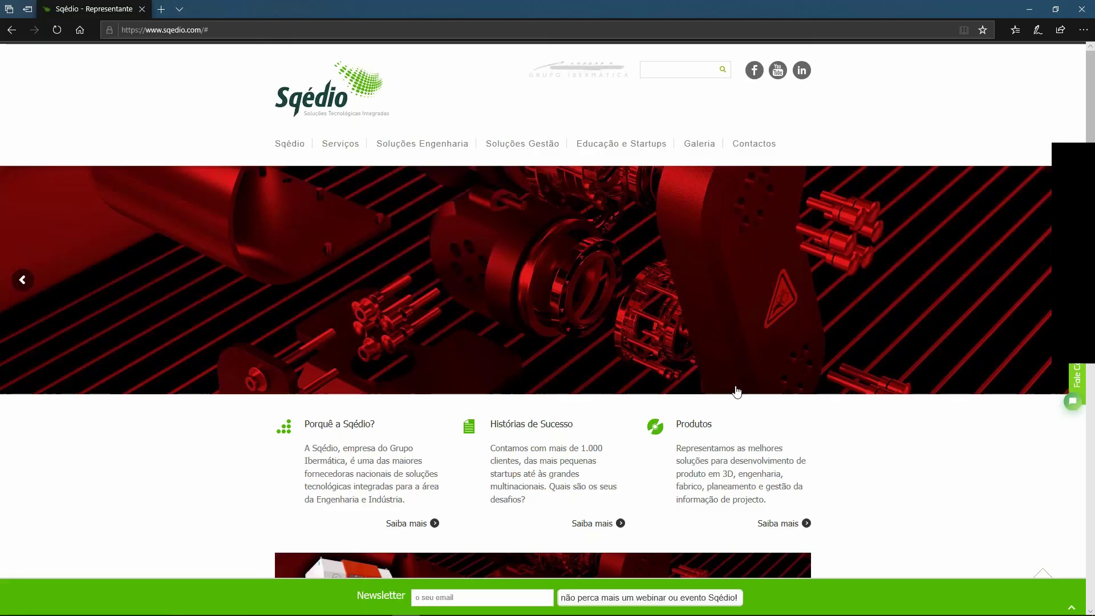
- Open the Próximos Webinars page from the Formação services on the Sqédio website
mouse_move(340, 144)
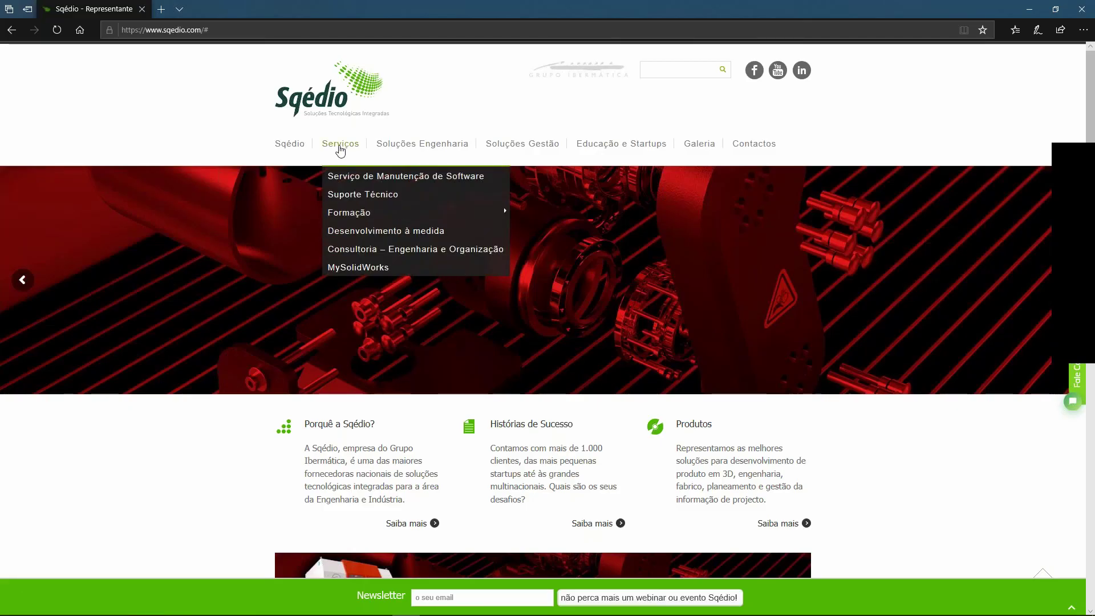
mouse_move(356, 214)
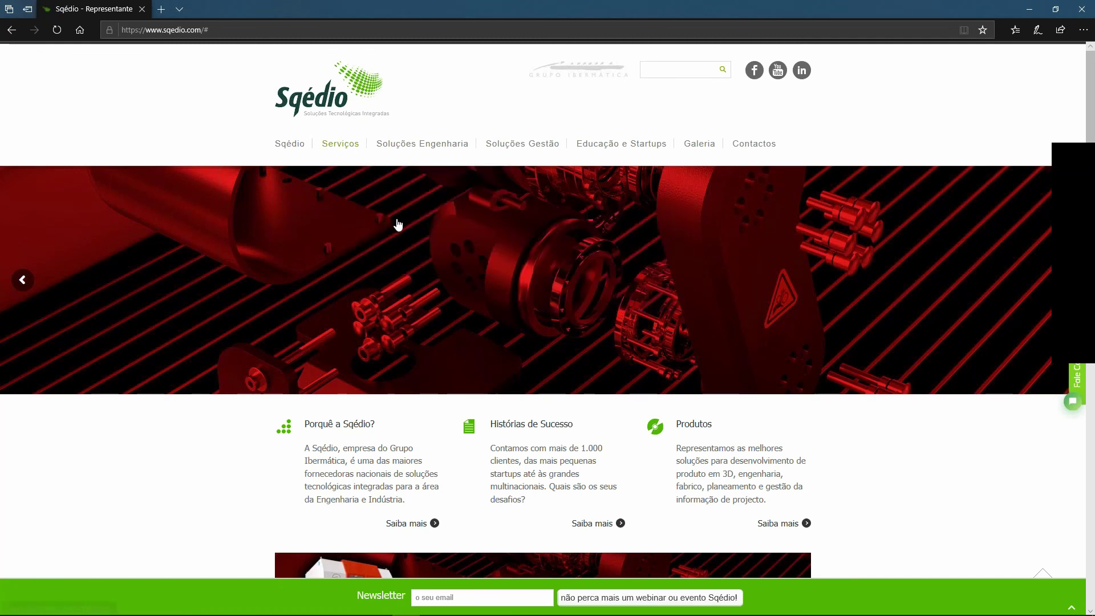
mouse_move(347, 169)
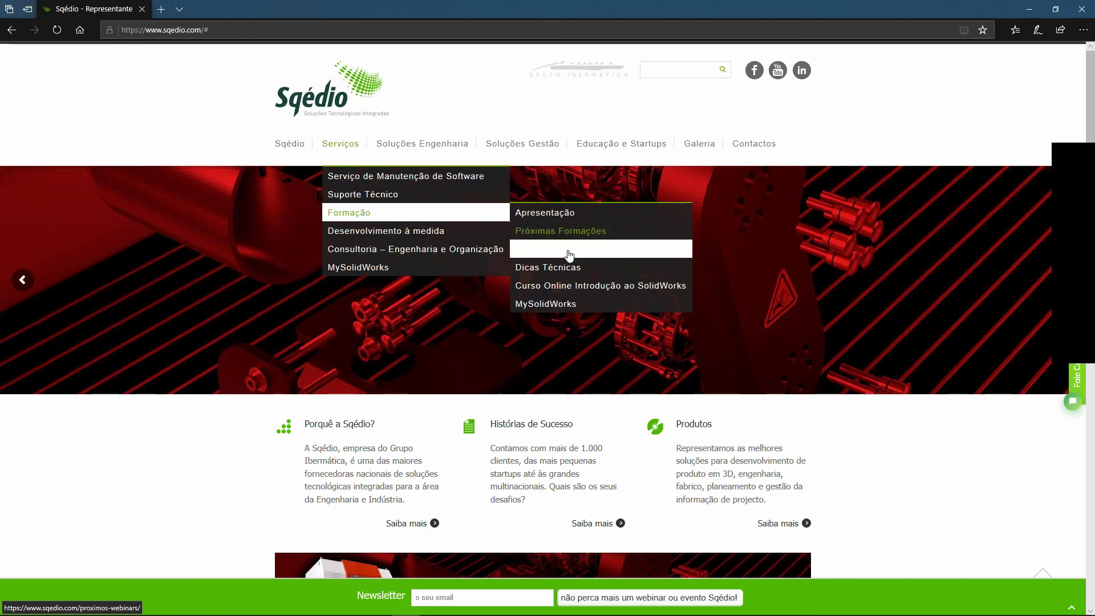
left_click(569, 255)
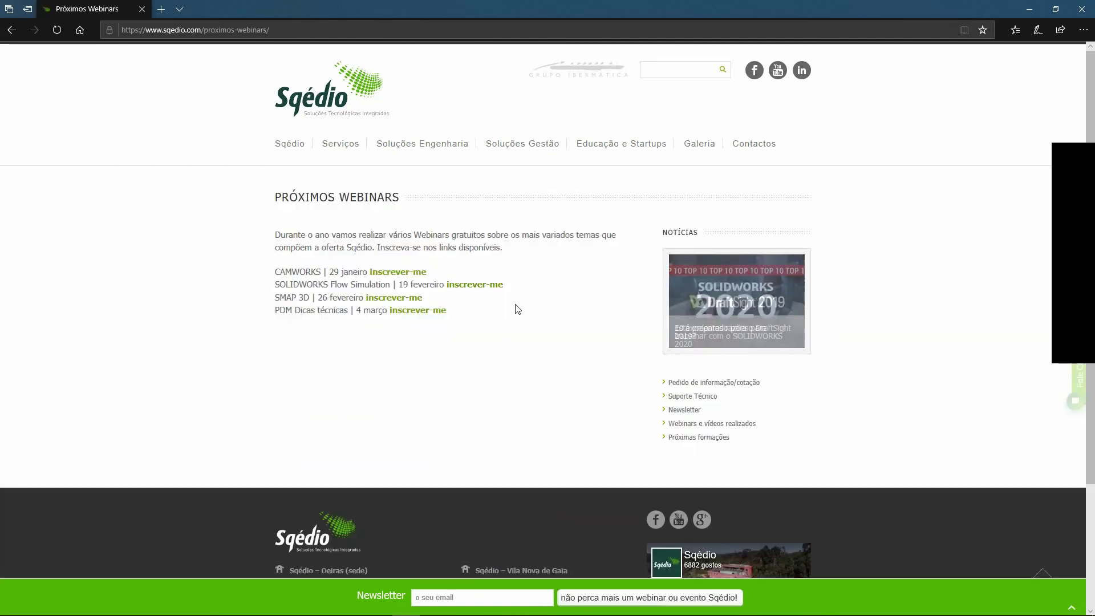
- Switch back to the presentation and advance from Próximas atividades to the Dúvidas/Questões slide
key("alt+Tab")
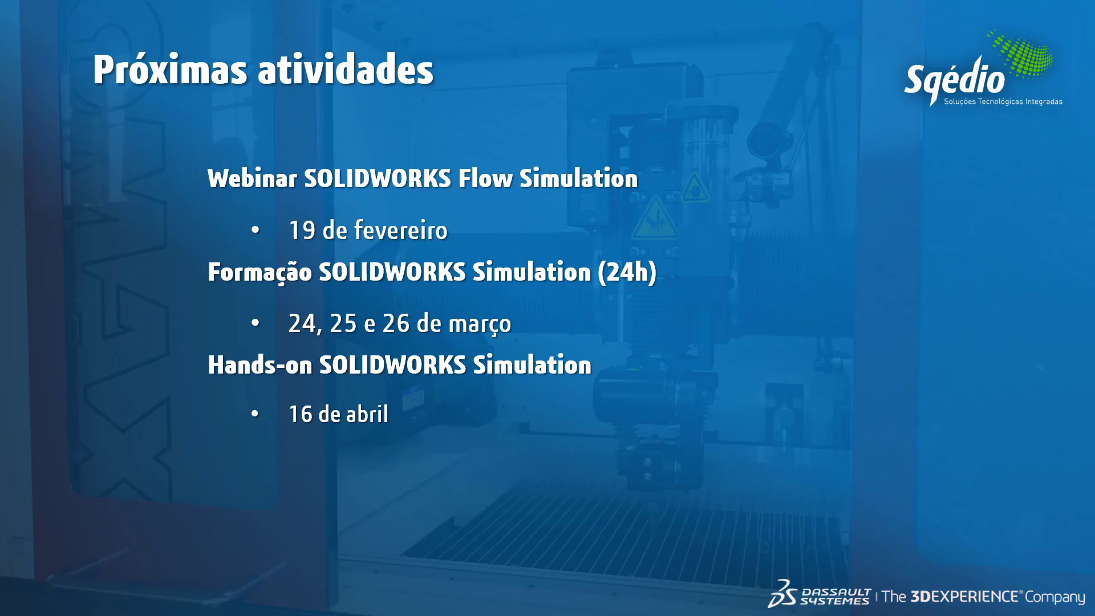
key("Right")
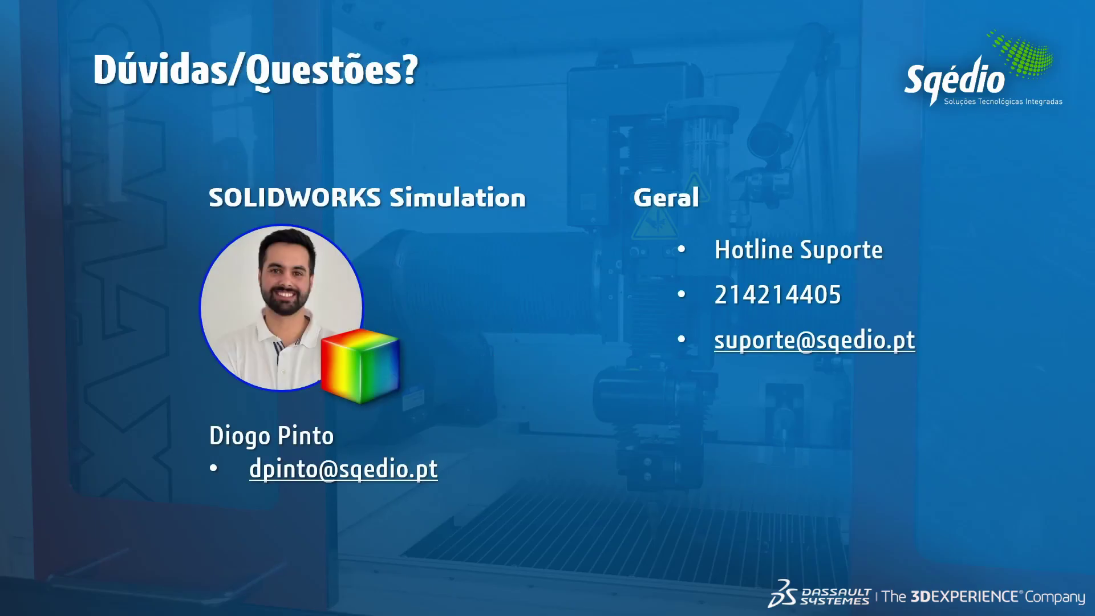